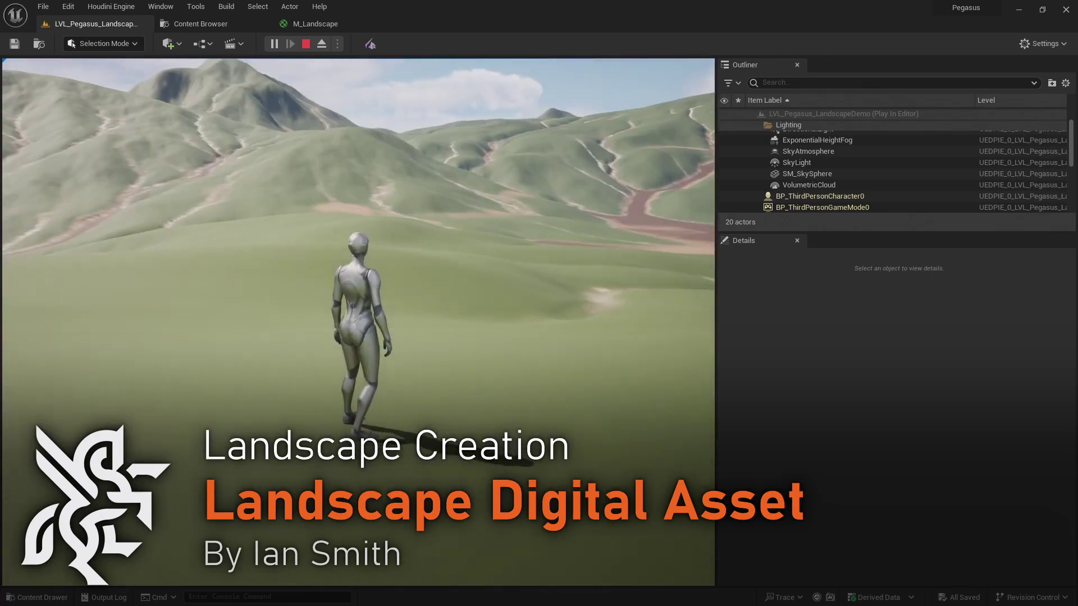
key(Escape)
right_drag(370, 301, 371, 269)
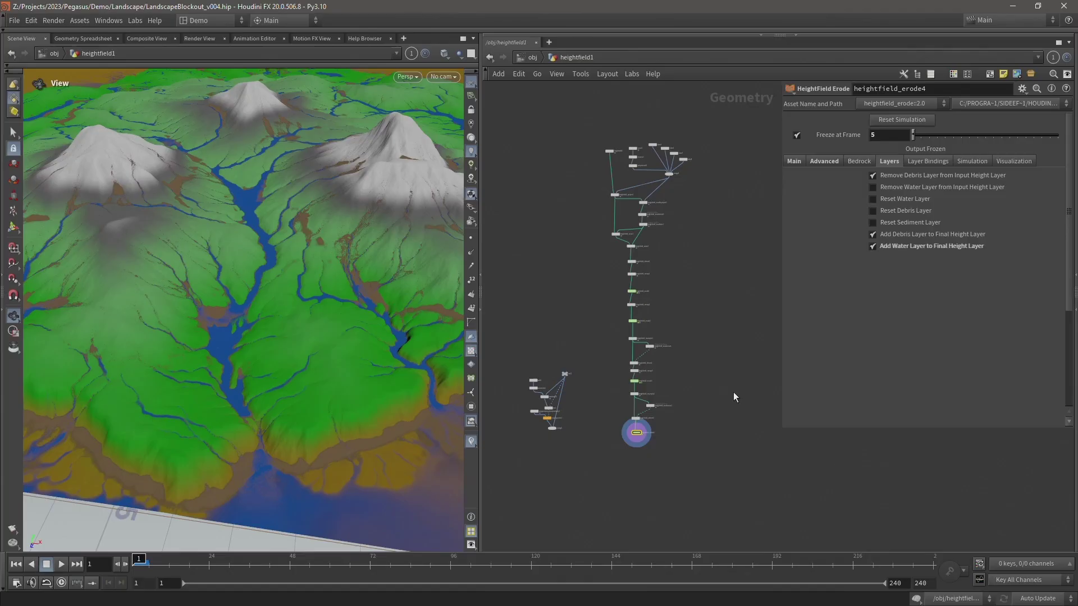
Add an Output node wired after heightfield_erode4 at the end of the height field network
key(f)
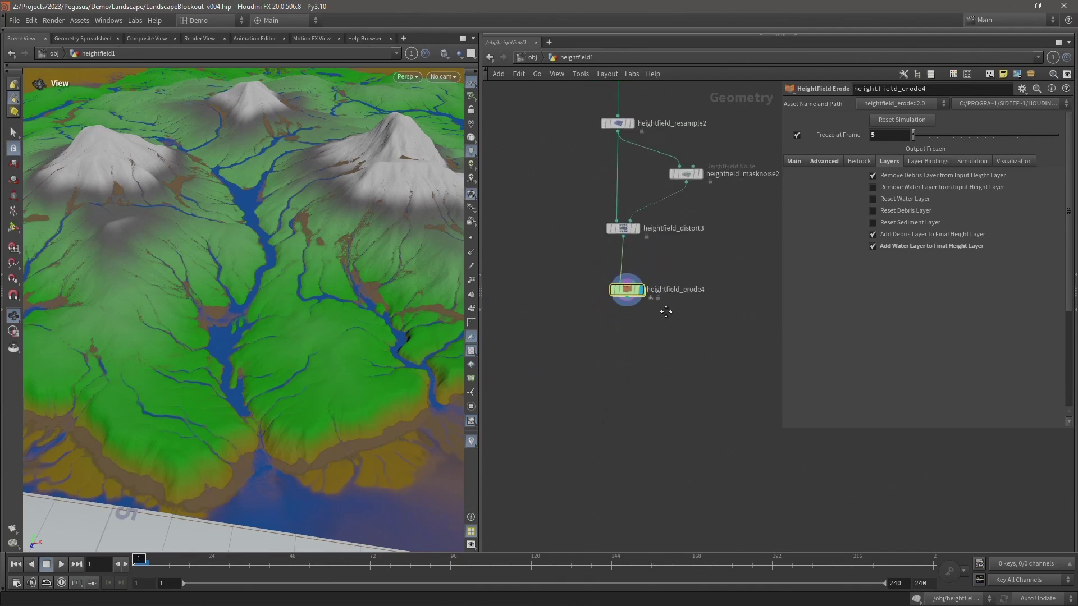
click(638, 275)
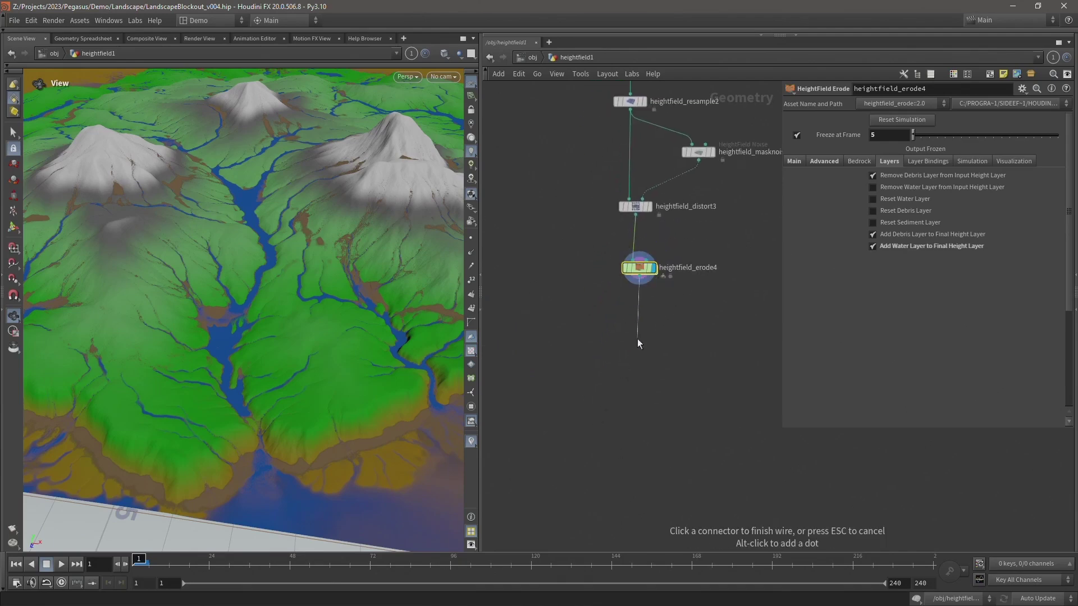
key(Tab)
text(out)
key(Return)
Select the whole landscape node chain down to the Output node and collapse it into a subnet
scroll(568, 301, down, 8)
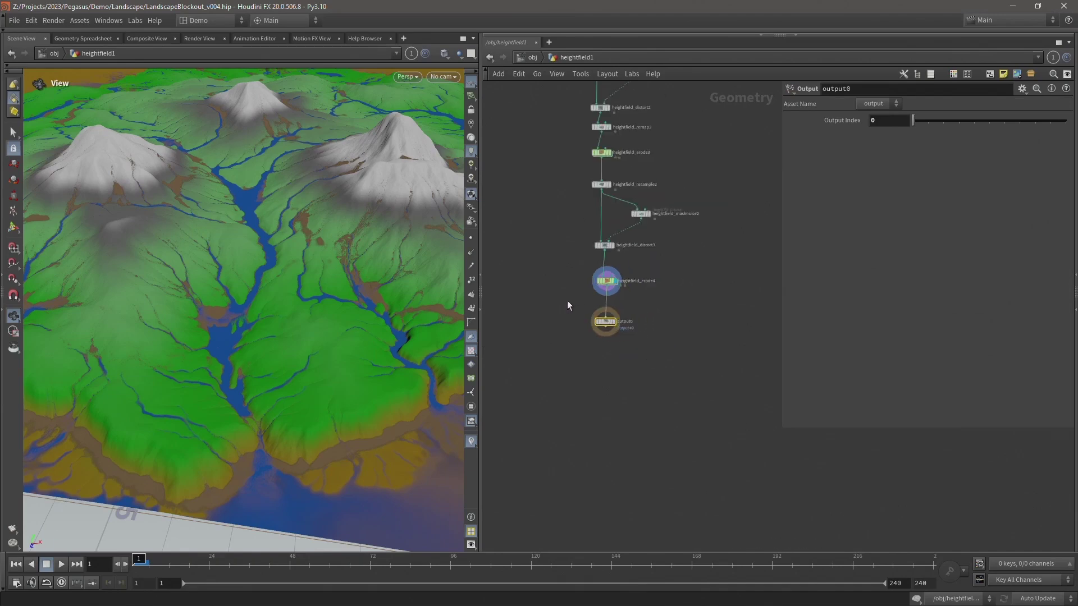
drag(561, 96, 726, 466)
scroll(632, 415, up, 3)
middle_drag(630, 397, 694, 395)
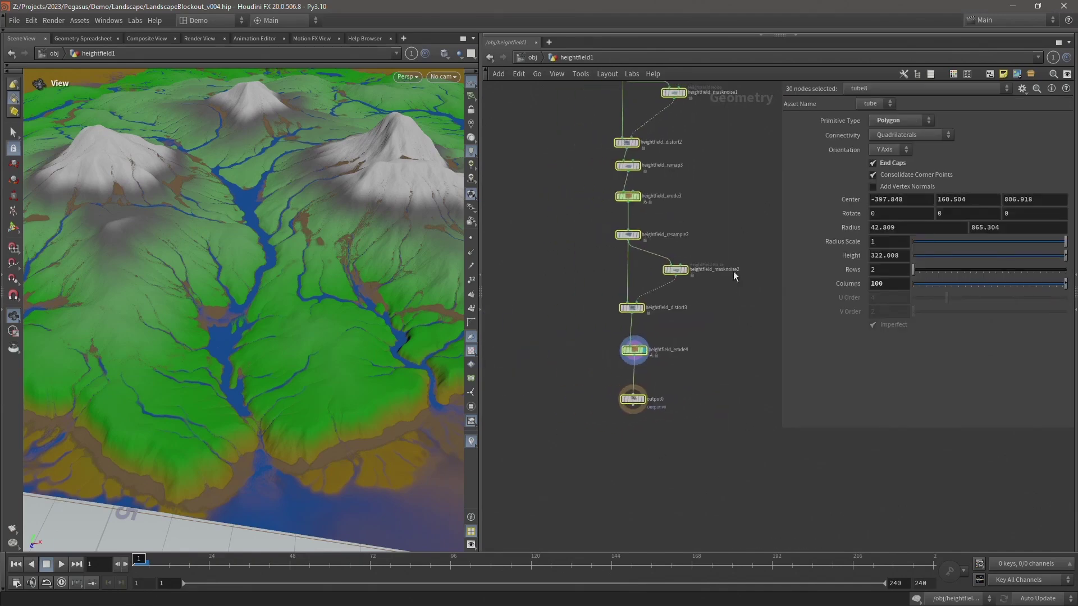
click(1032, 76)
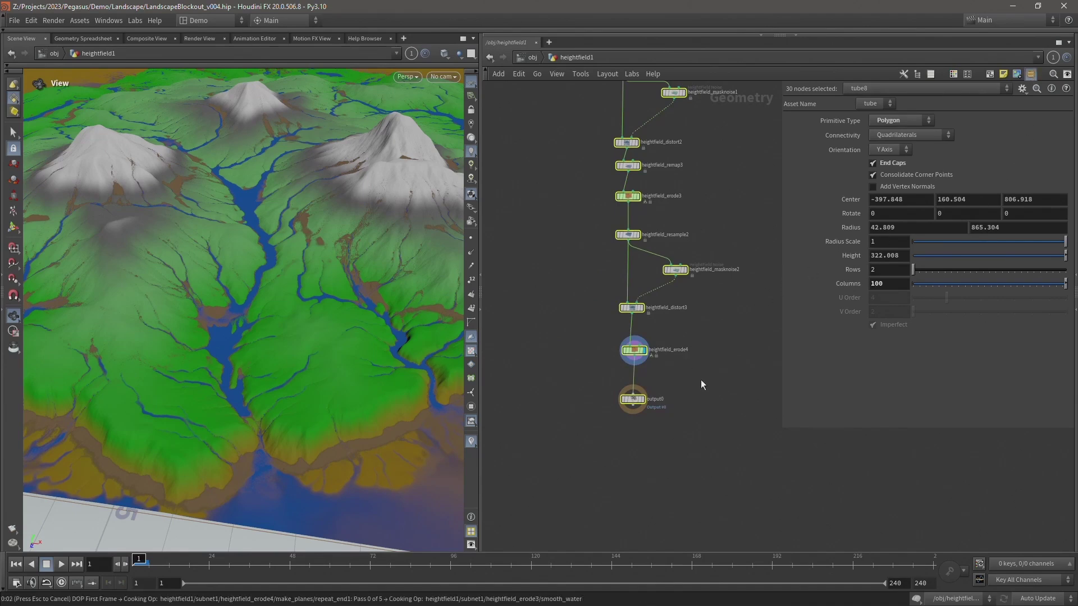
key(shift+c)
Start a new digital asset from the subnet and label it PE_Landscape
right_click(616, 291)
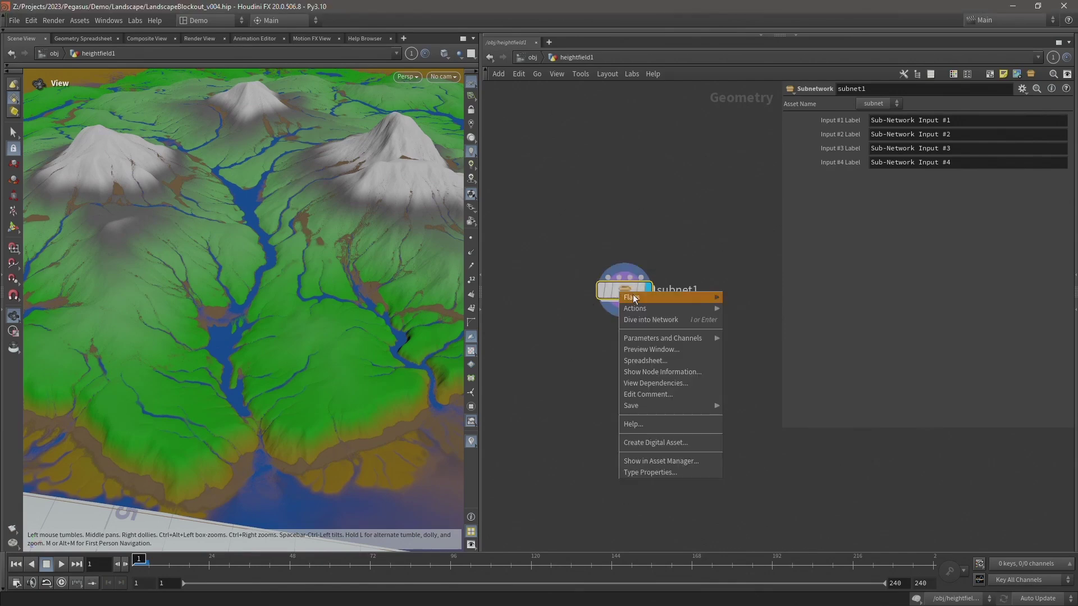
click(639, 443)
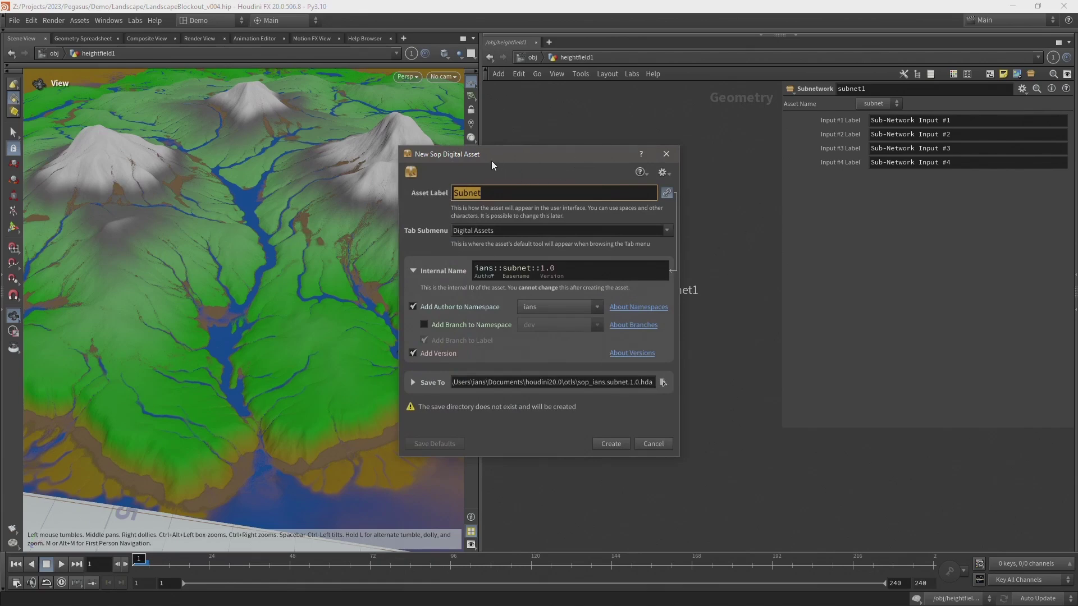
drag(500, 153, 477, 126)
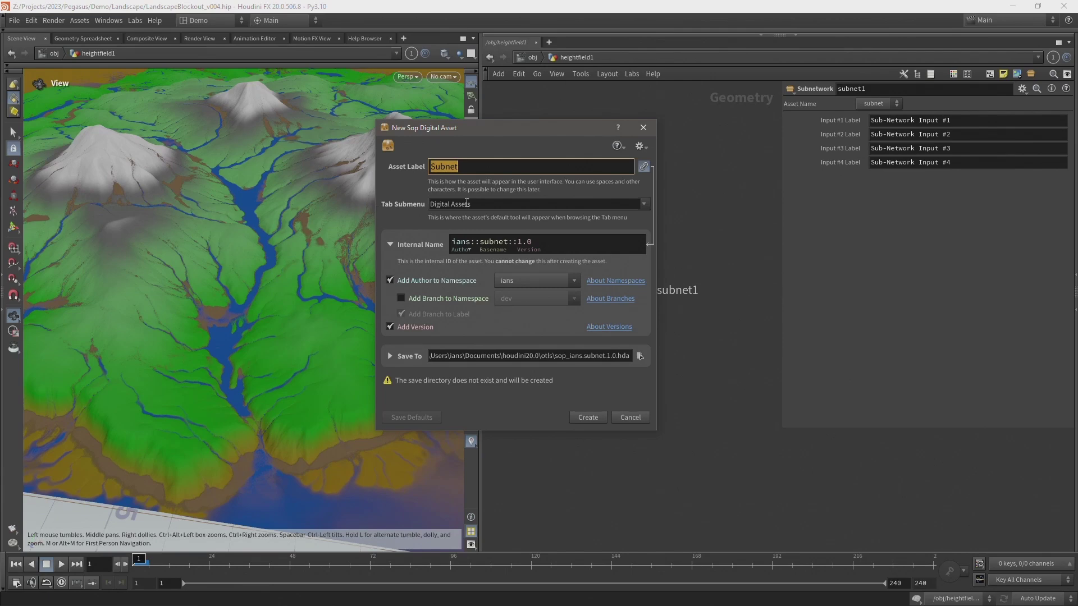
text(PE_Landscape)
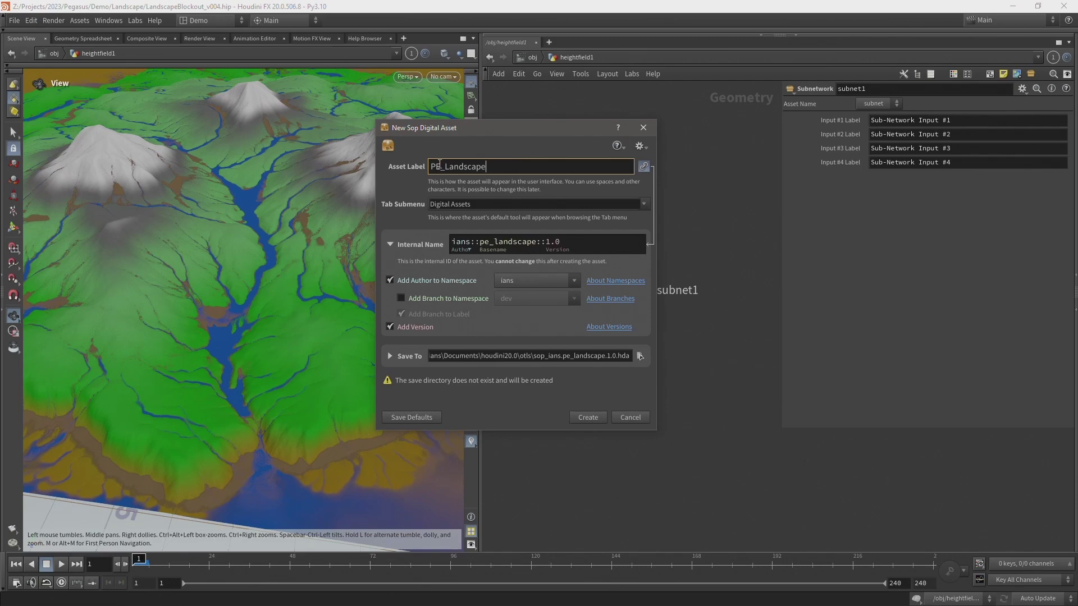
drag(442, 166, 430, 166)
Set the asset's Tab submenu to Pegasus and leave the author out of its namespace
click(439, 201)
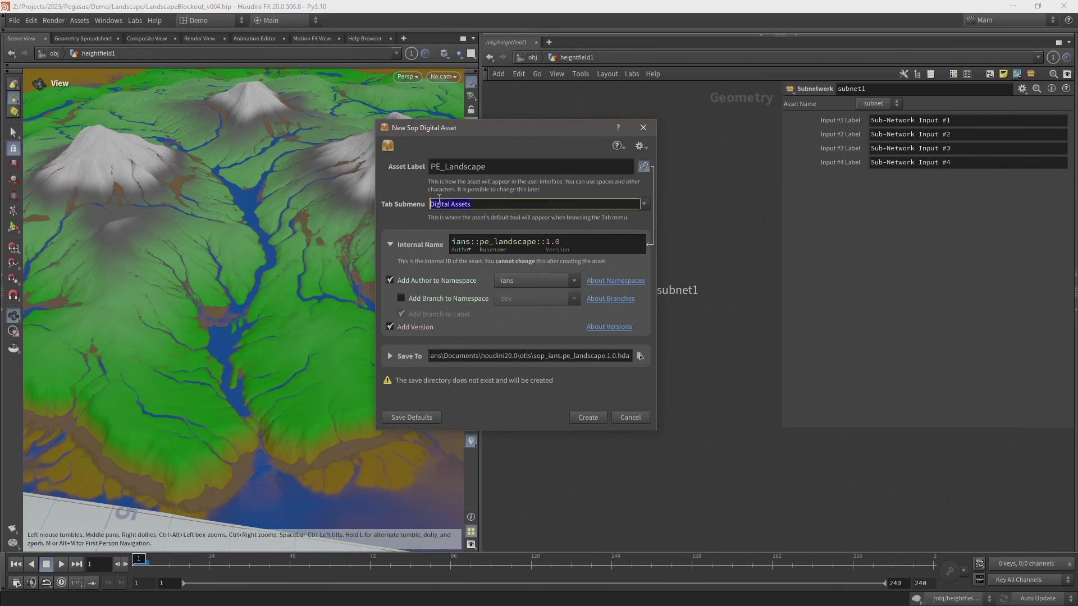
text(Pegasus)
click(390, 280)
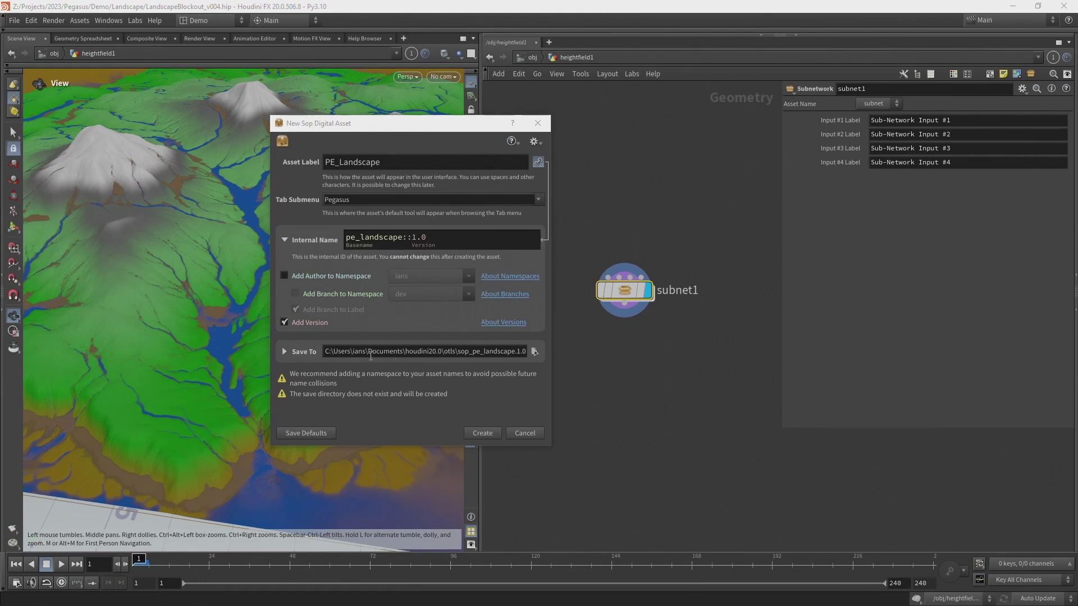
Set the save path to $PegasusDemo\otls\sop_pe_landscape.1.0.hda and create the digital asset
drag(443, 353, 283, 362)
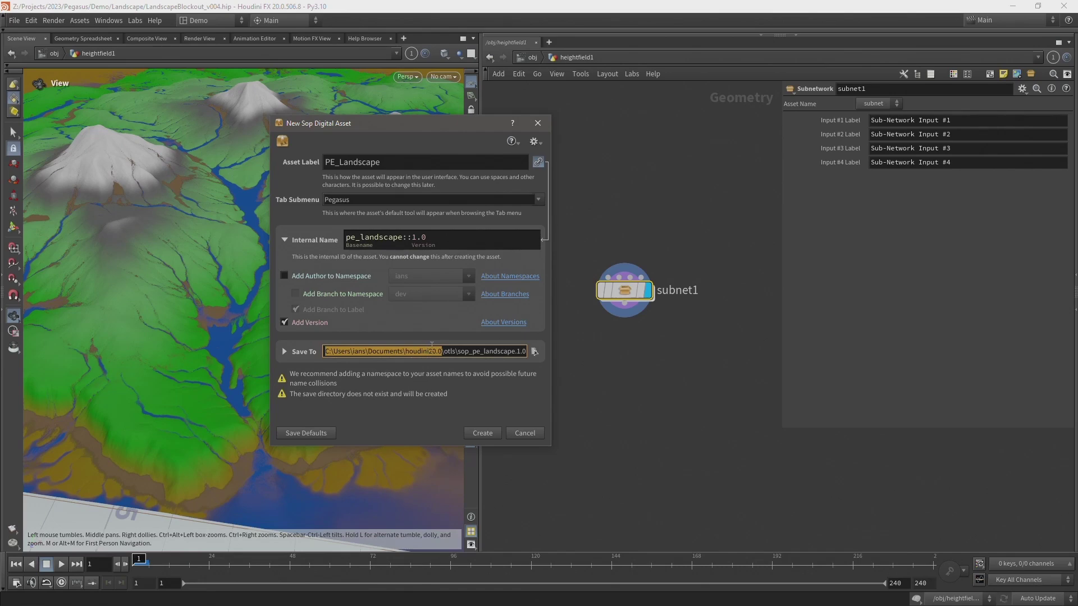
text($PegasusDe)
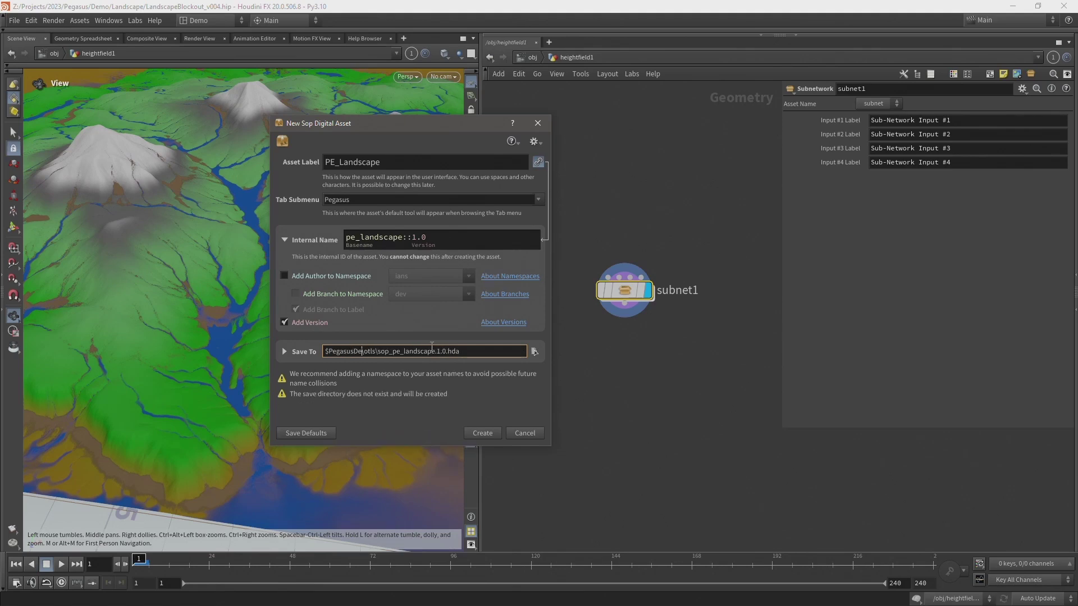
text(mo\)
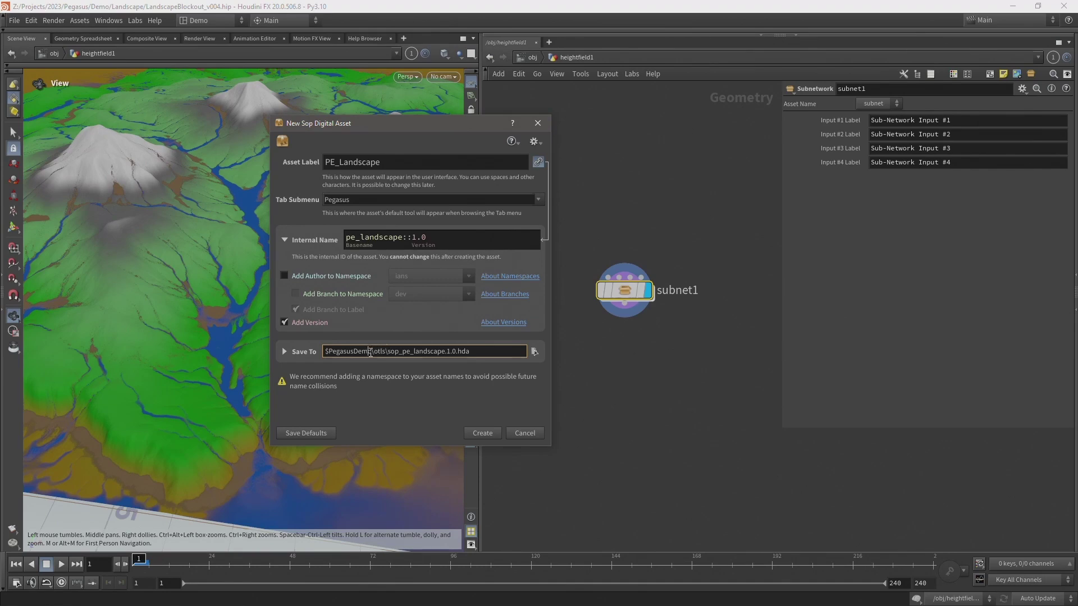
drag(369, 350, 324, 351)
key(shift+Right)
click(480, 353)
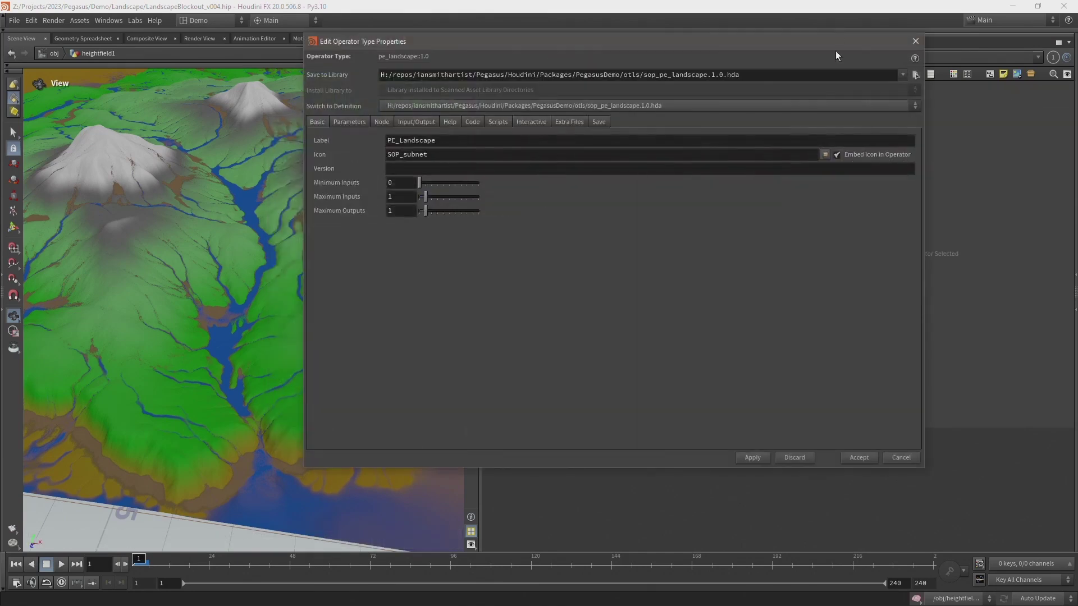
Set the asset's icon to $pegasusdemo/Icons/PE_Logo.png and accept the operator type properties
click(825, 154)
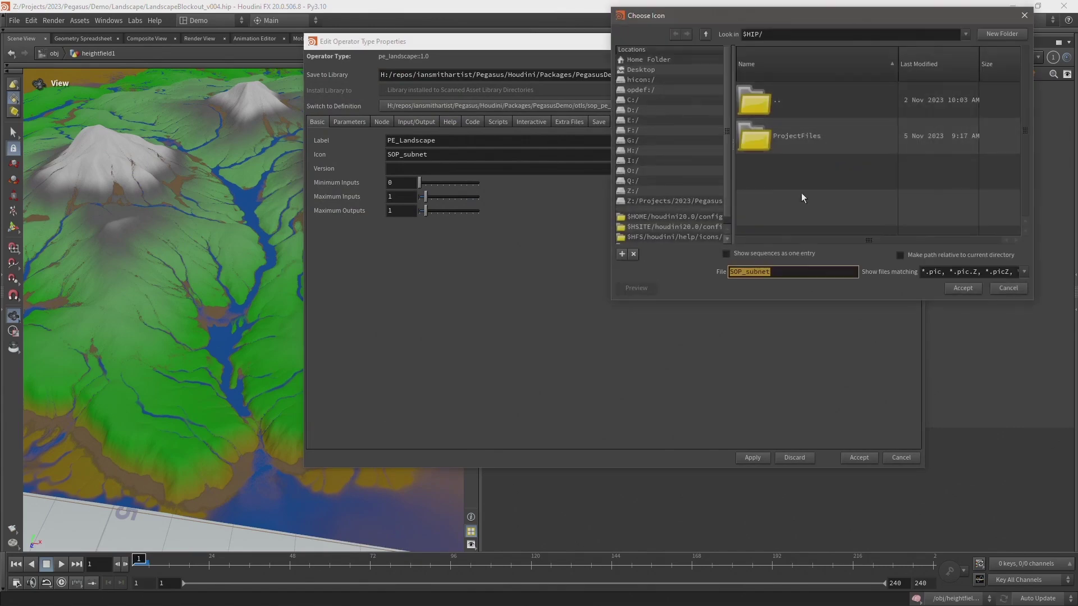
text($pegasusdemo)
key(Return)
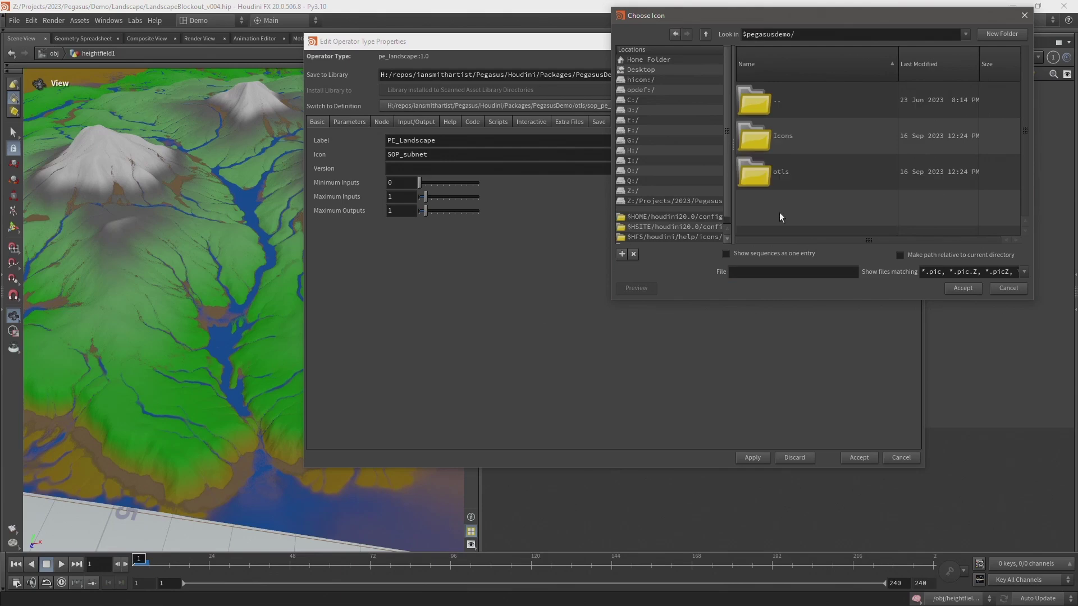
double_click(777, 147)
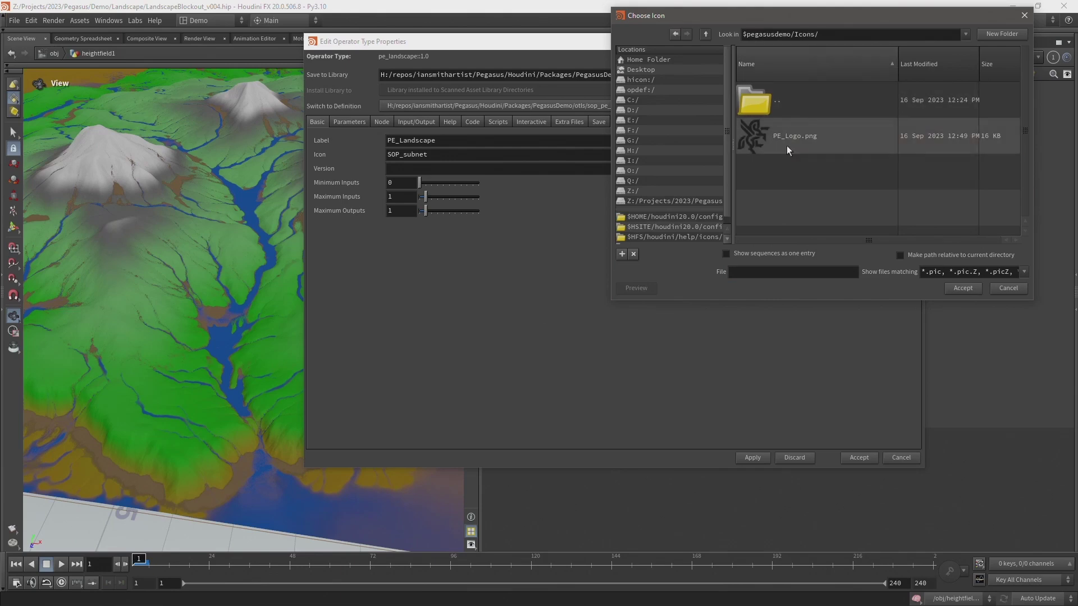
click(787, 146)
double_click(787, 146)
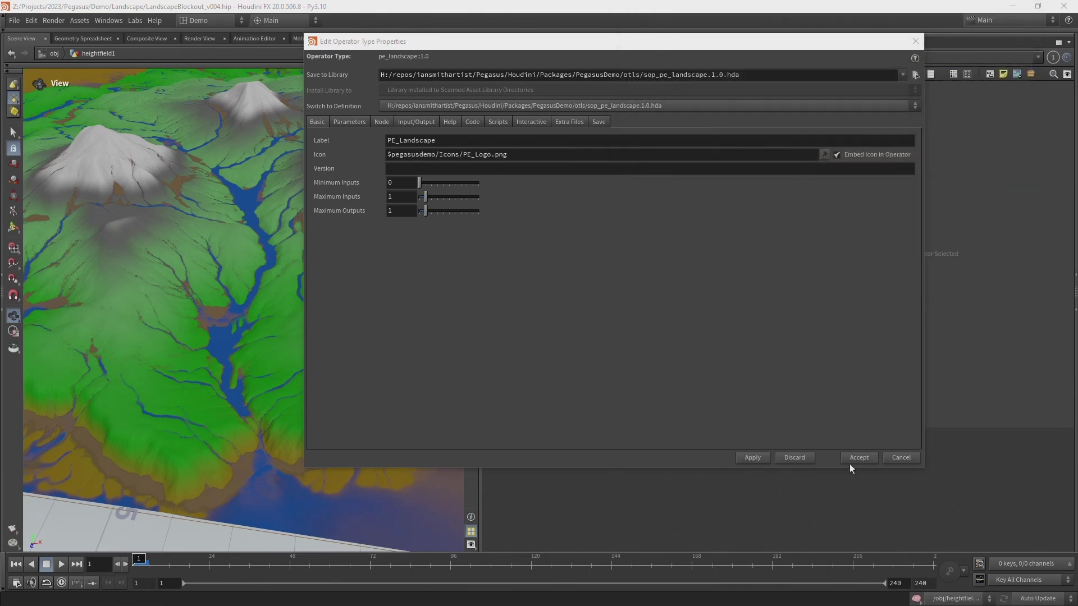
click(350, 121)
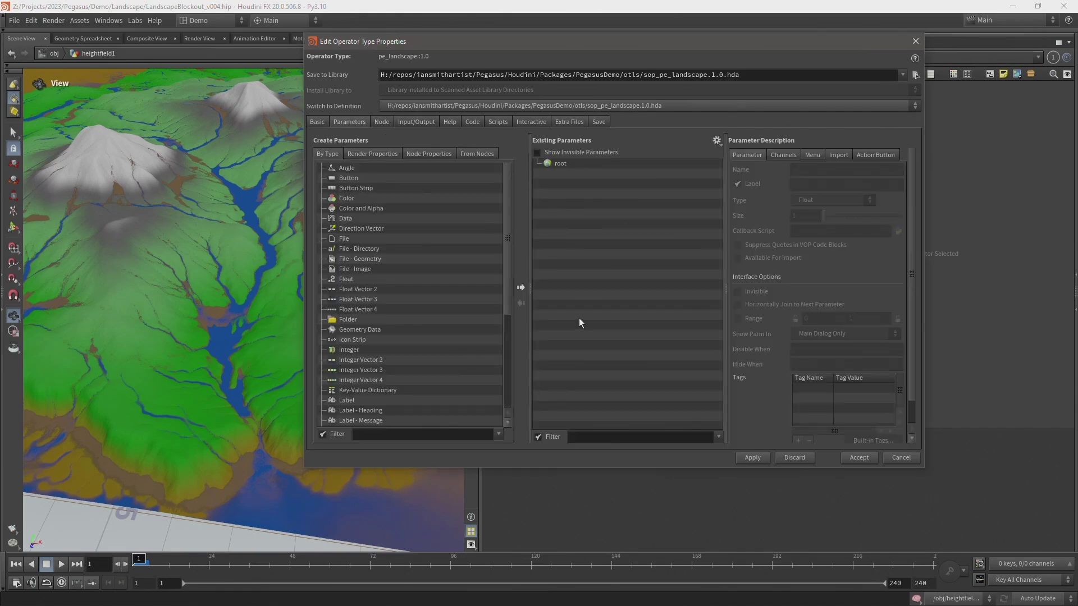
click(860, 459)
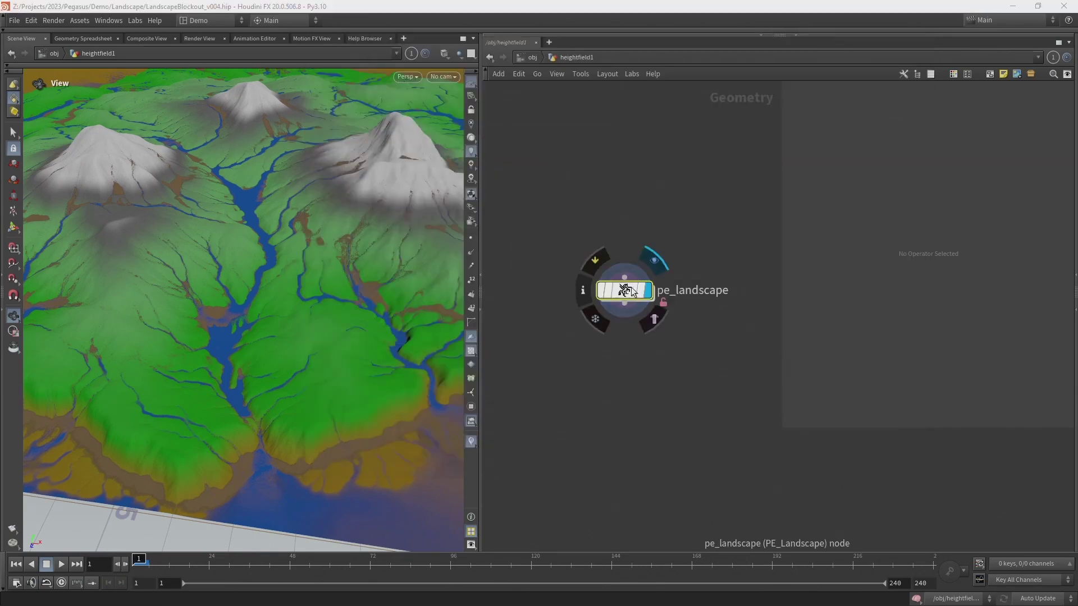
Move the pe_landscape node slightly and save its node type
drag(631, 292, 614, 265)
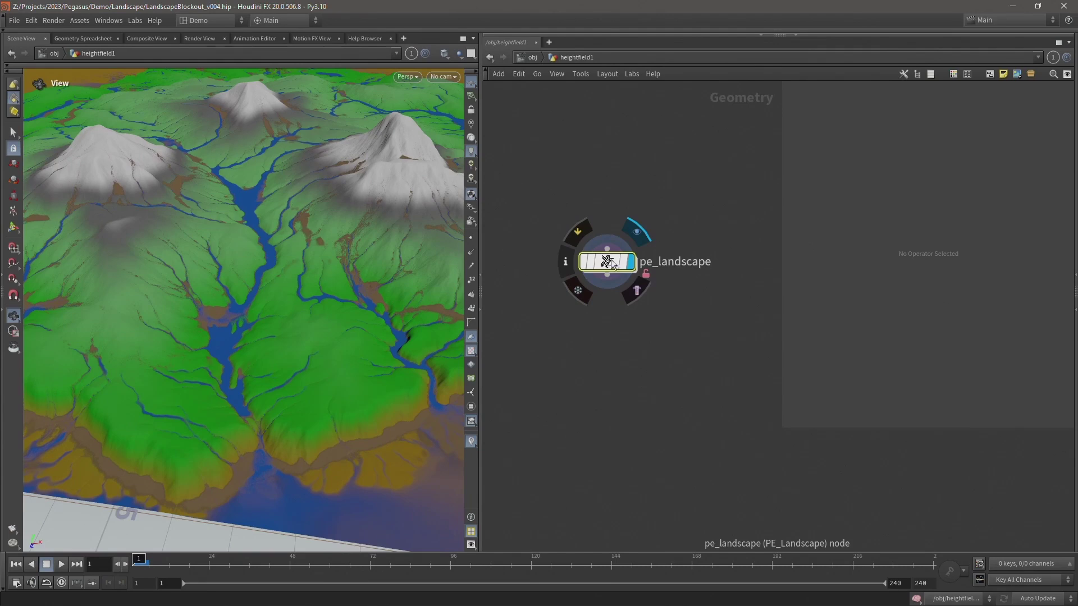
right_click(608, 261)
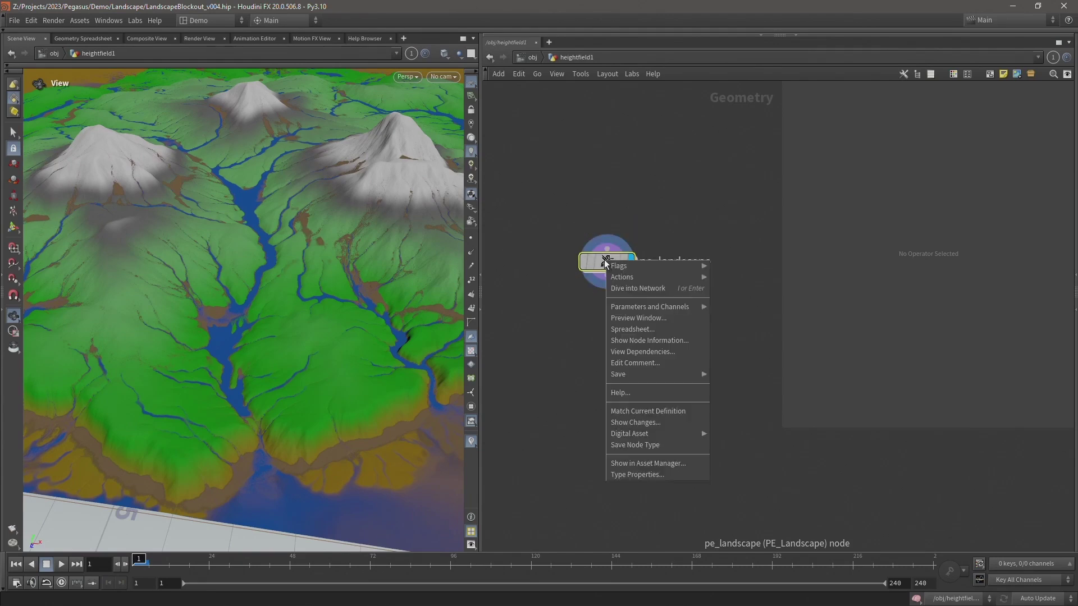
click(628, 445)
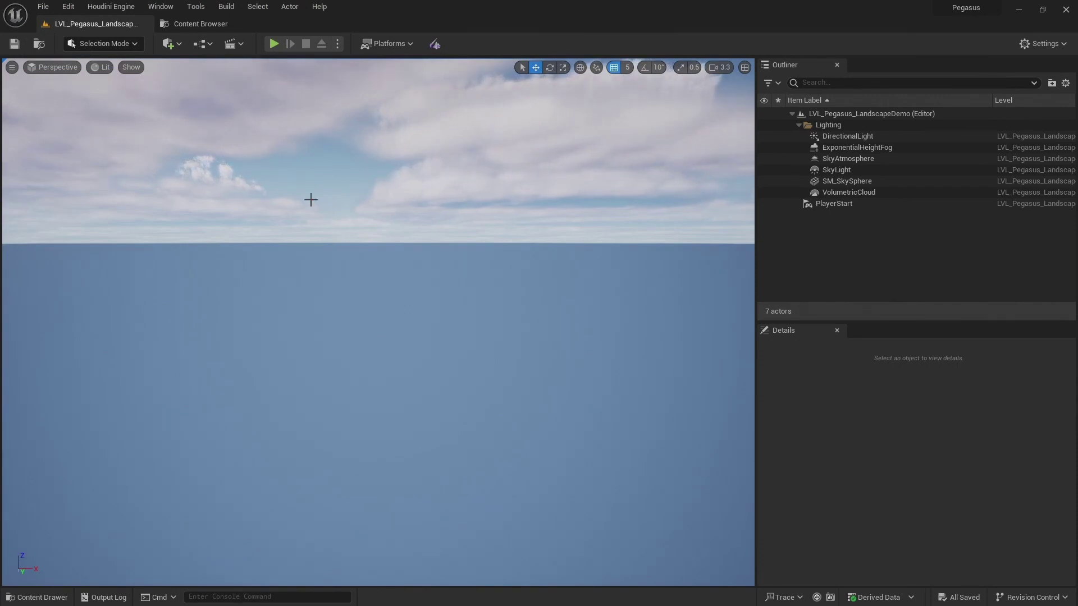
click(54, 7)
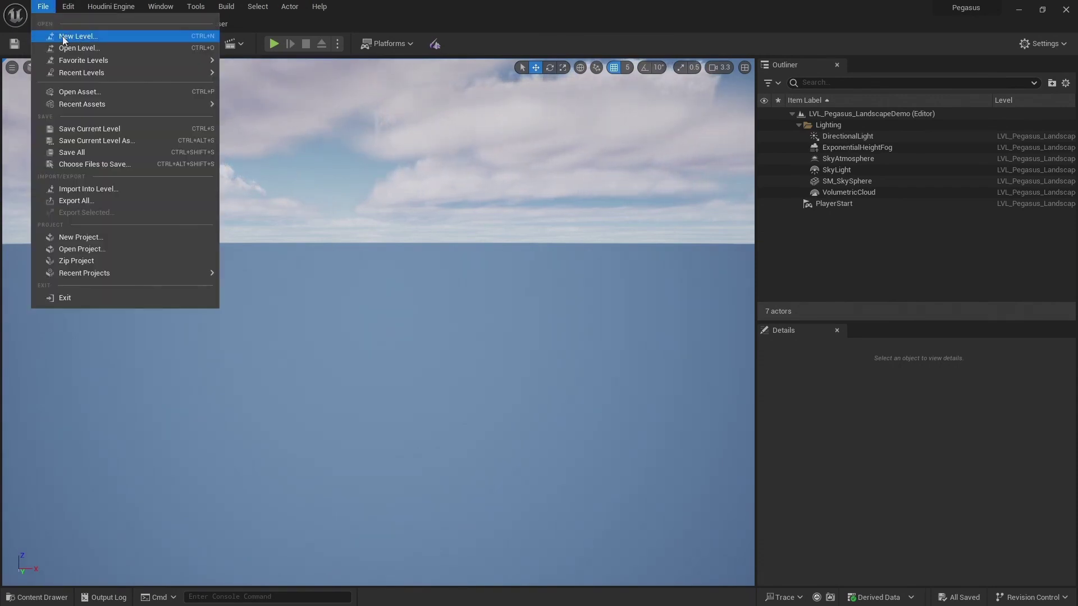
click(75, 37)
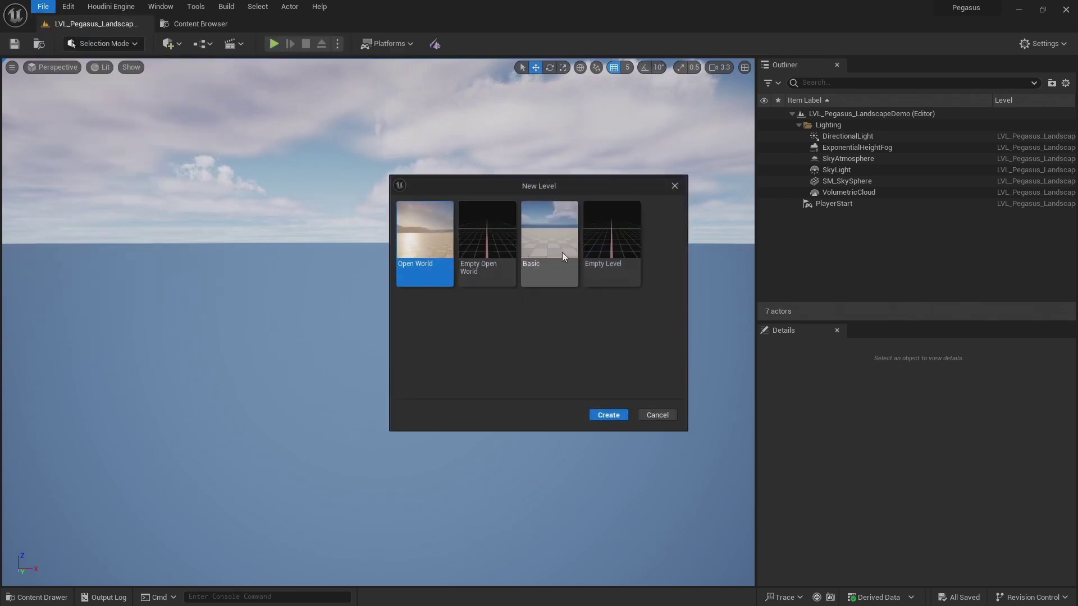
click(543, 268)
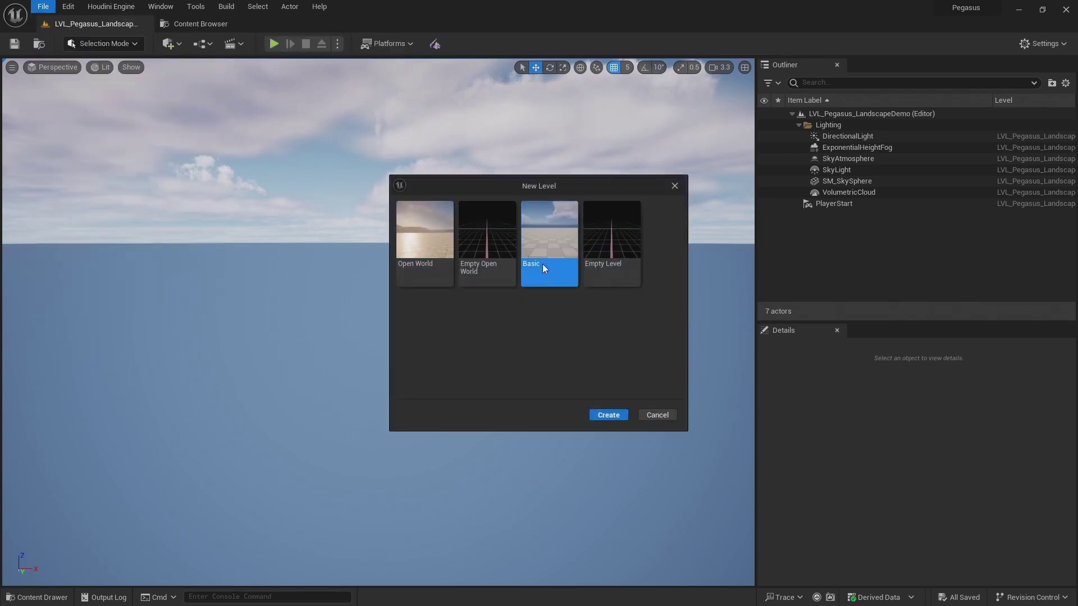
click(655, 416)
In Unreal Editor, import sop_pe_landscape.1.0.hda into the Pegasus/Houdini/hda_demo content folder
click(198, 22)
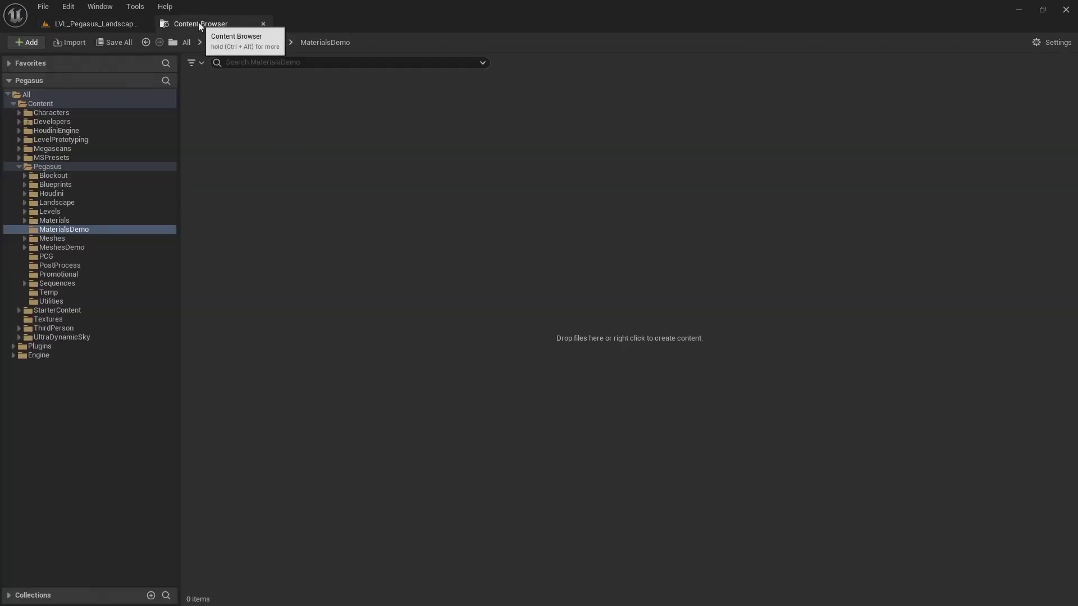
right_click(720, 166)
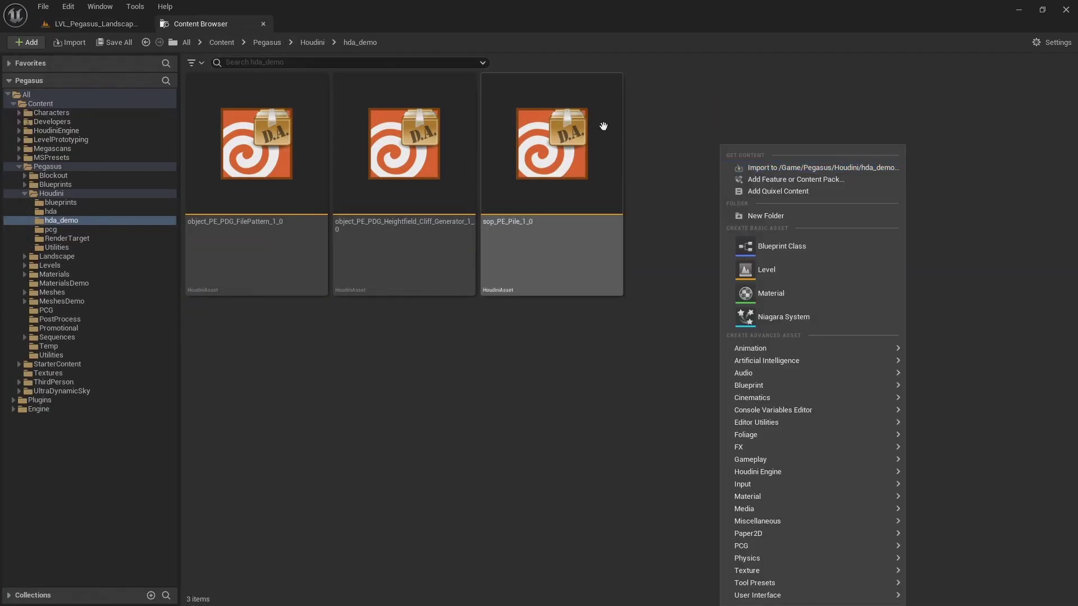
click(758, 167)
click(313, 130)
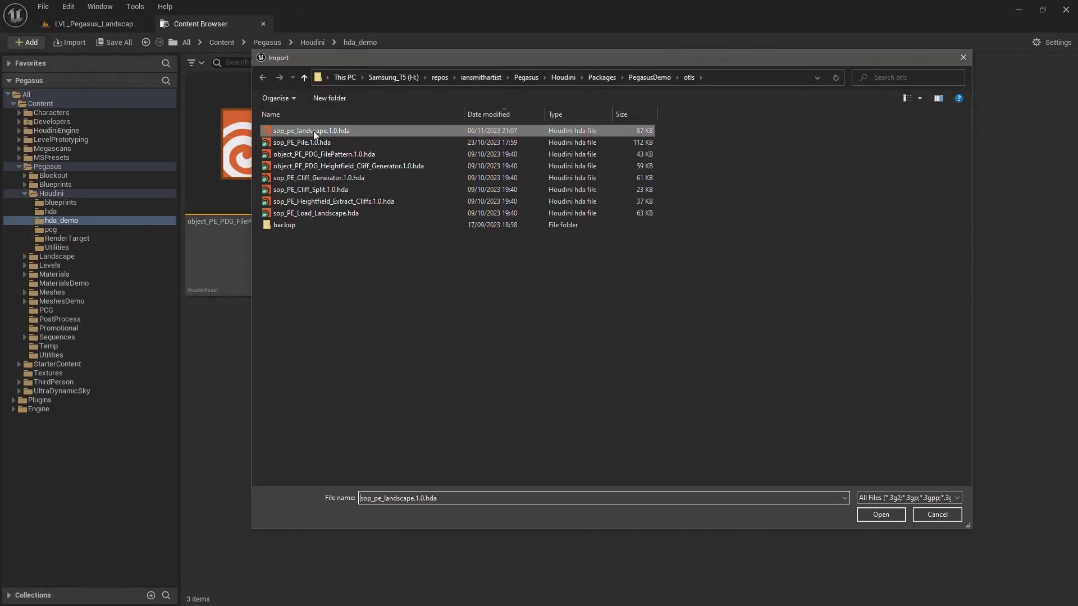
click(880, 515)
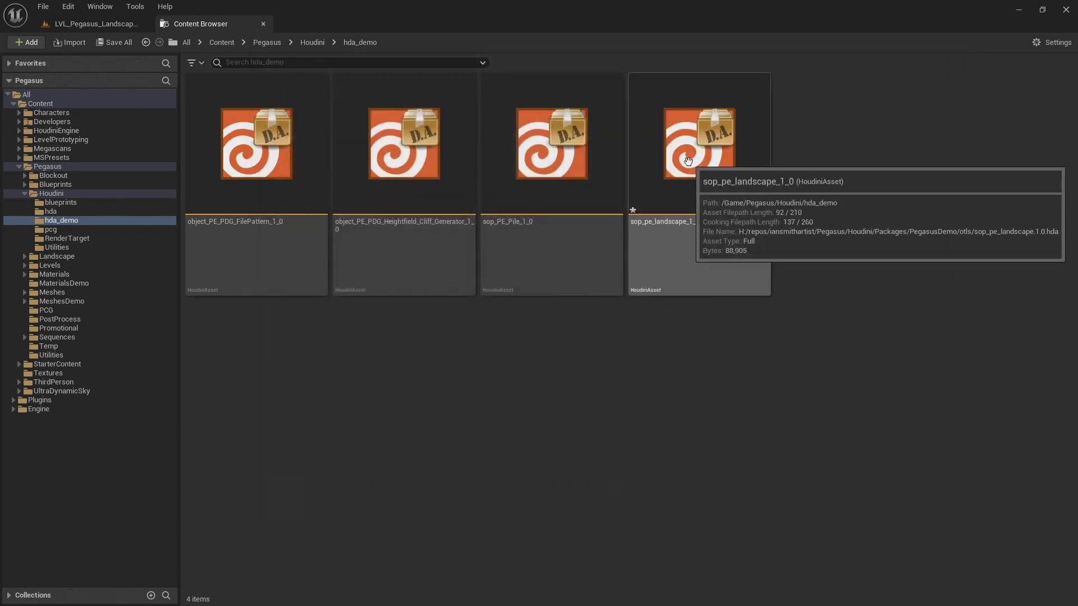
Place the sop_pe_landscape_1_0 asset in the level and create a Houdini Engine session to cook it
drag(689, 162, 380, 354)
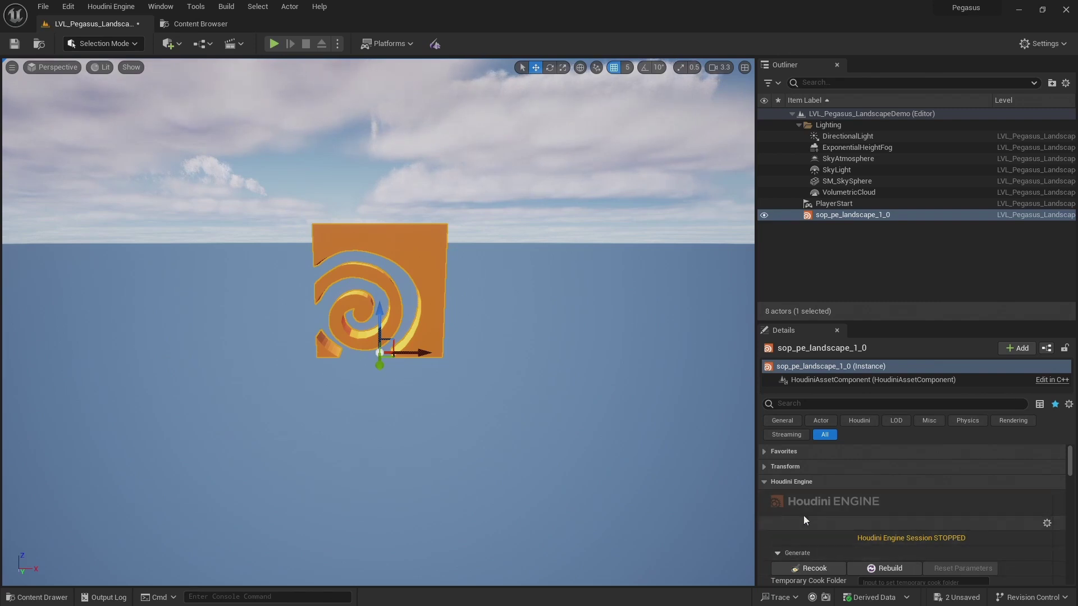
click(114, 6)
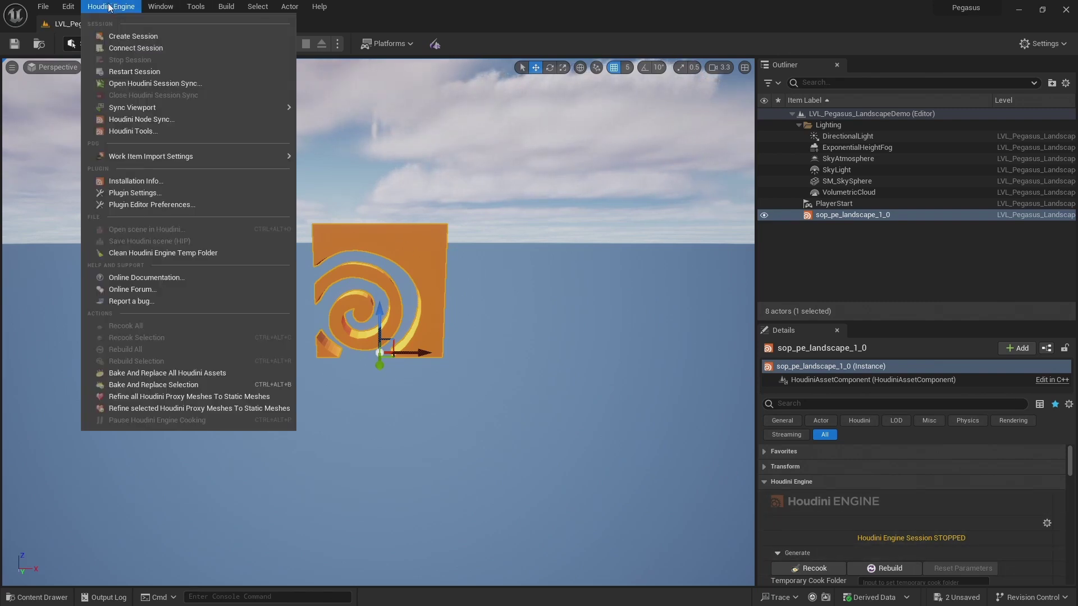
click(137, 41)
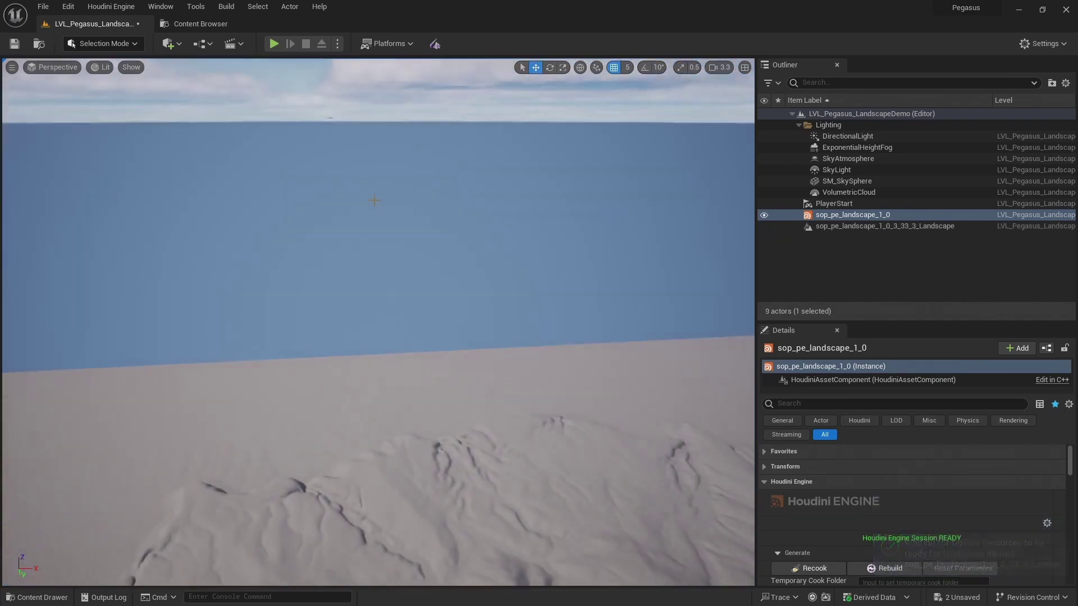
Select the generated landscape in the level, frame it, and fly down to its surface for a close look
click(609, 339)
key(f)
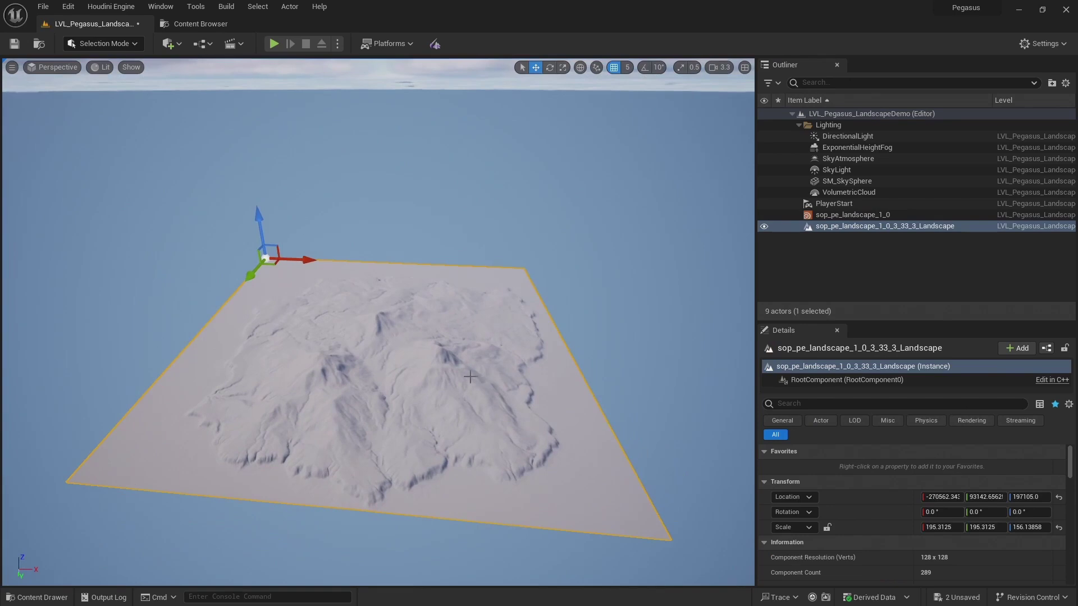
right_drag(471, 377, 434, 286)
key(d)
key(w)
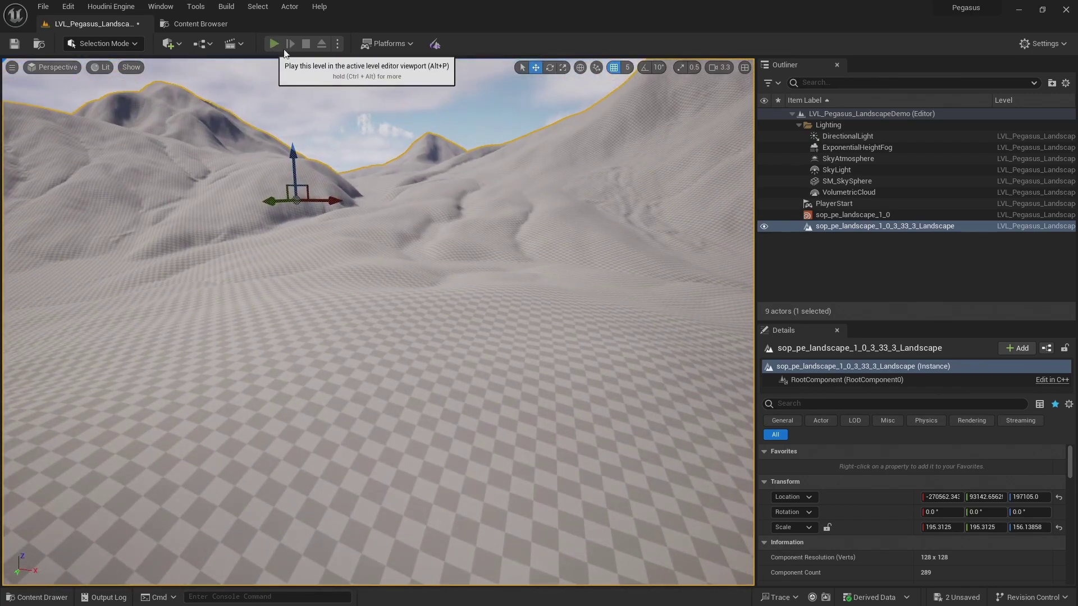
Play the level in the editor, run the third-person character across the landscape to judge its scale, and stop the play session
key(alt+p)
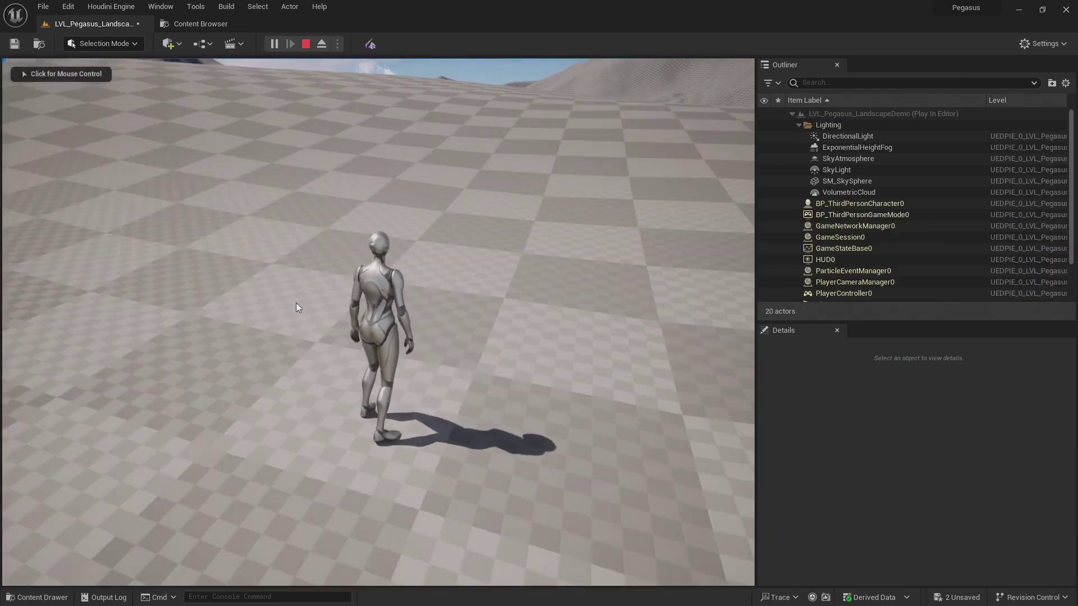
click(298, 245)
key(w)
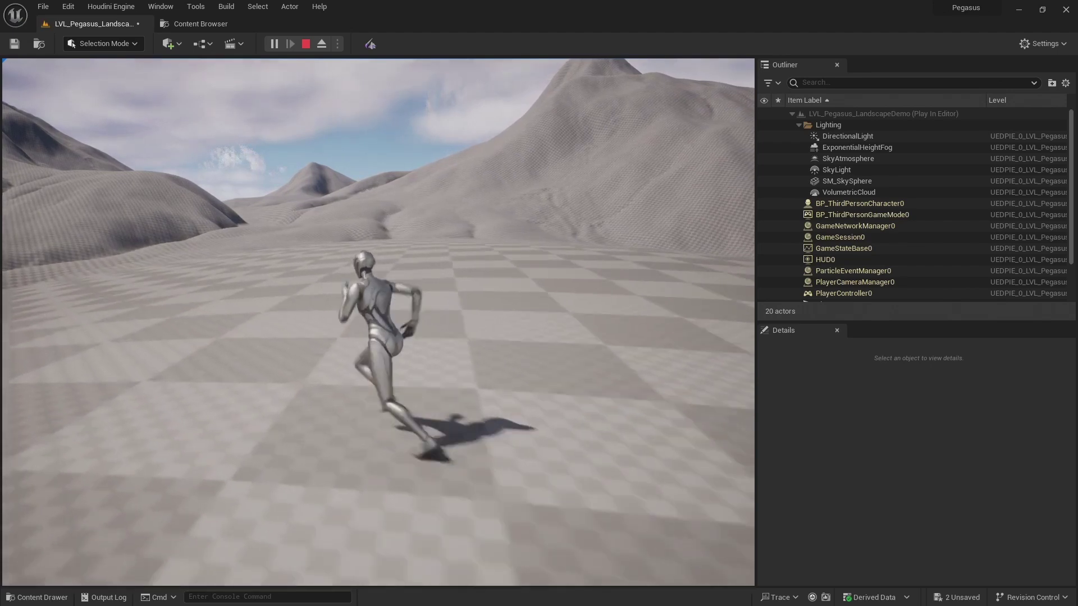
key(w)
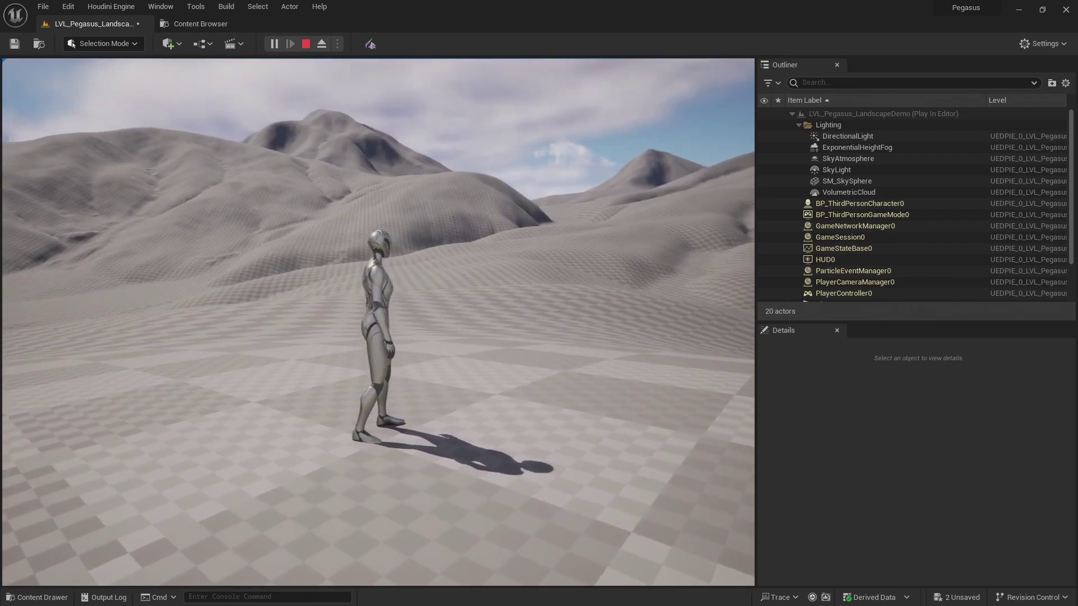
key(w)
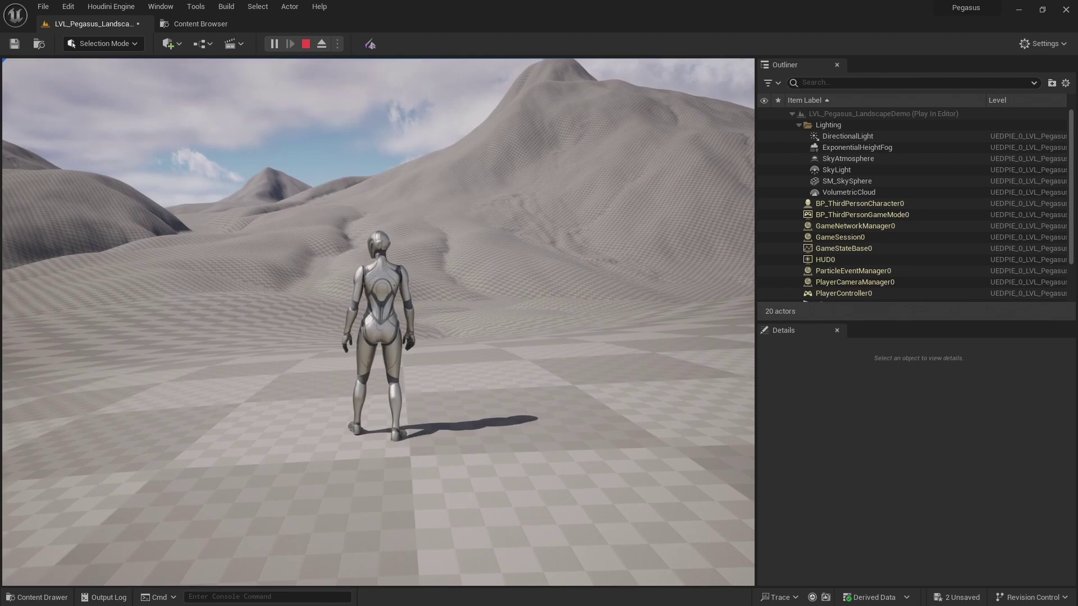
key(s)
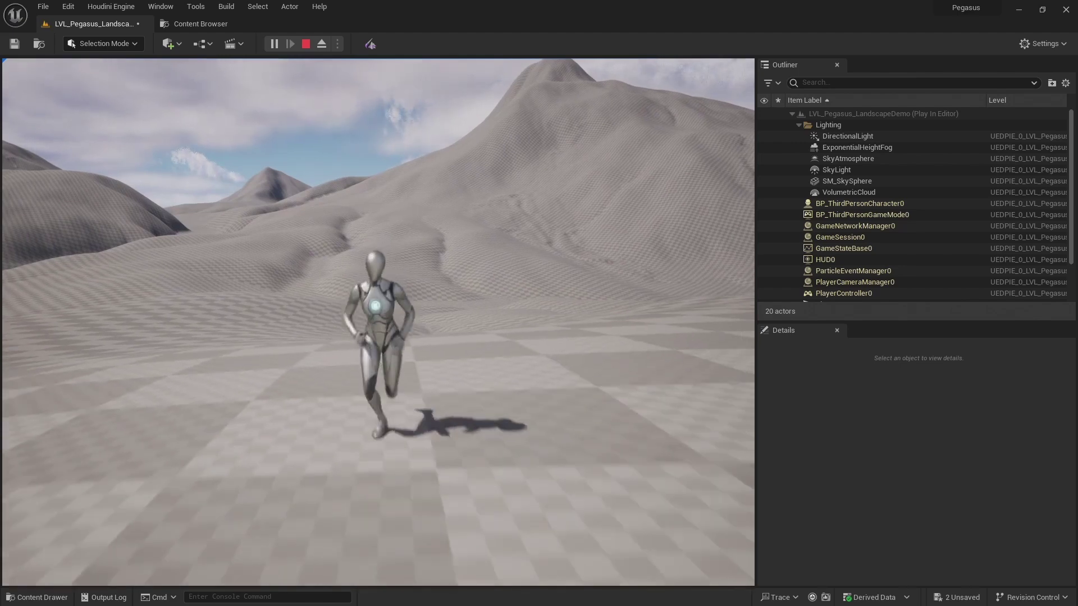
key(d)
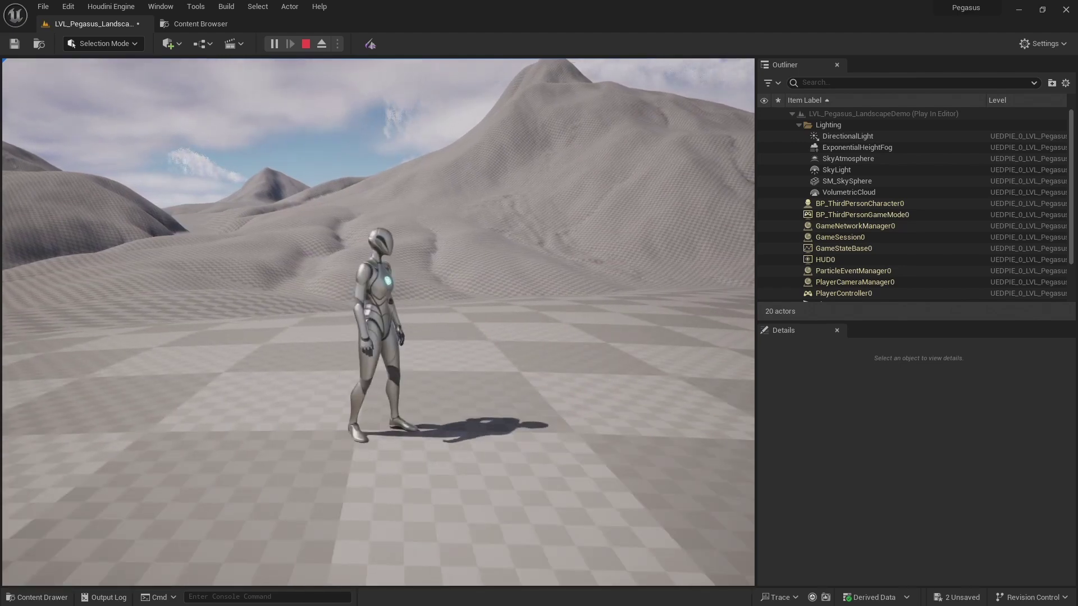
key(w)
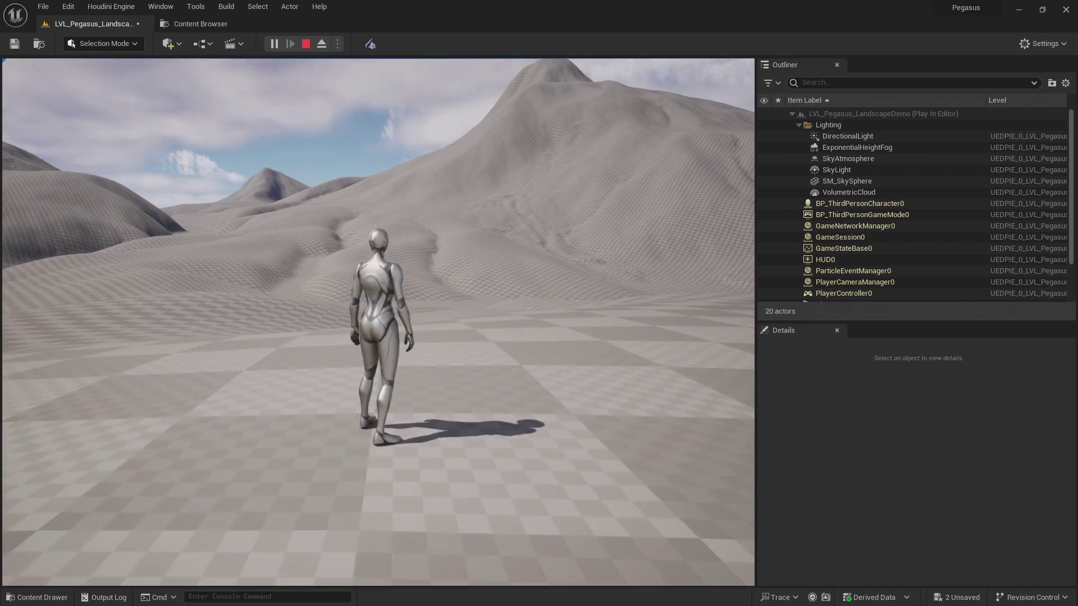
key(Escape)
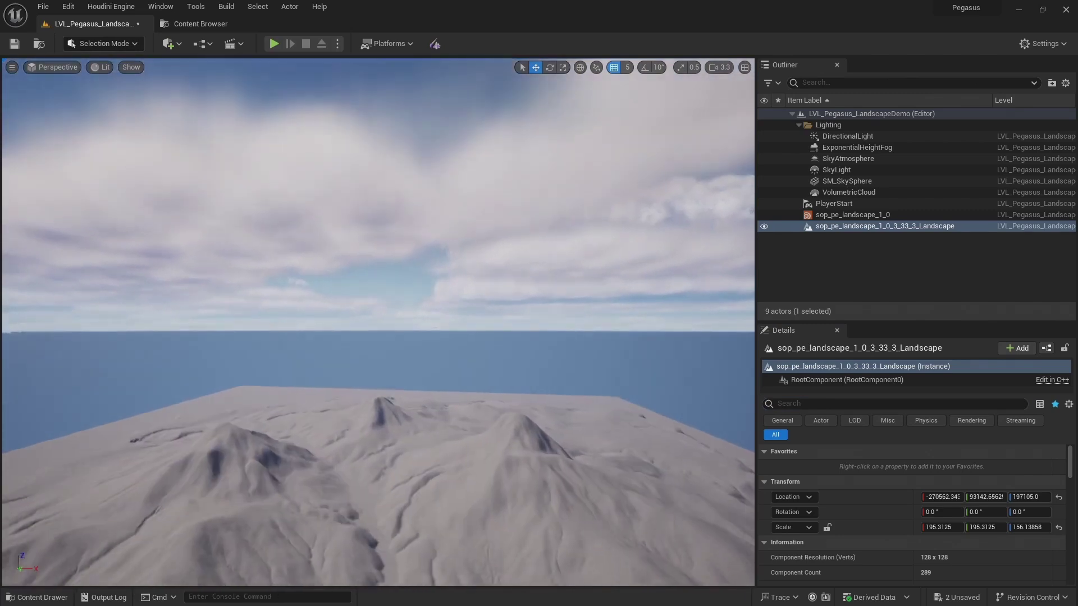
right_drag(377, 281, 377, 364)
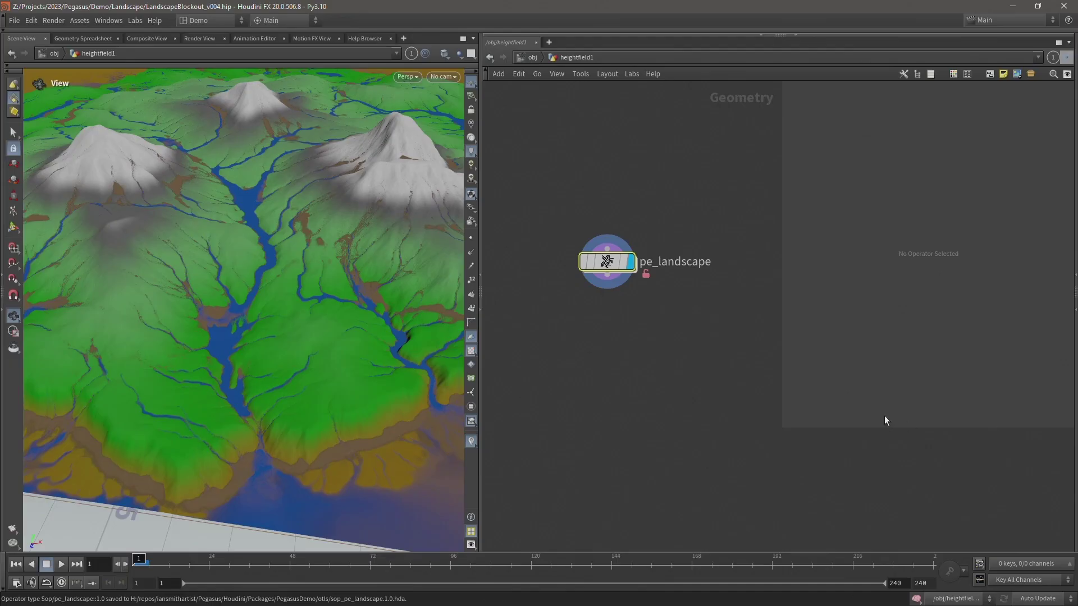
In Houdini, go inside the pe_landscape asset and branch a HeightField Mask by Feature node off heightfield_erode4
double_click(607, 264)
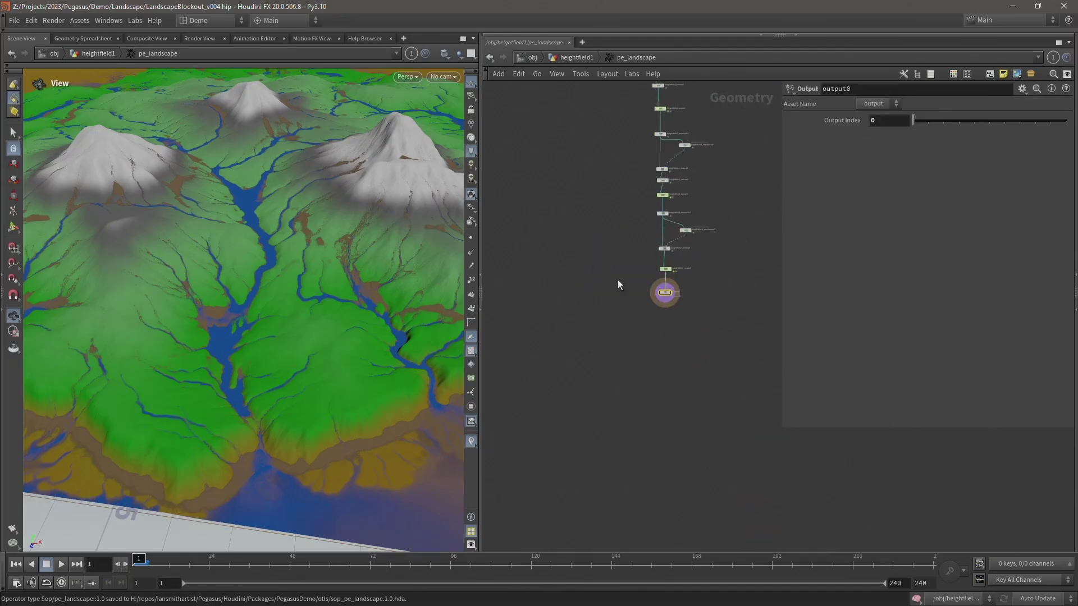
middle_click(574, 176)
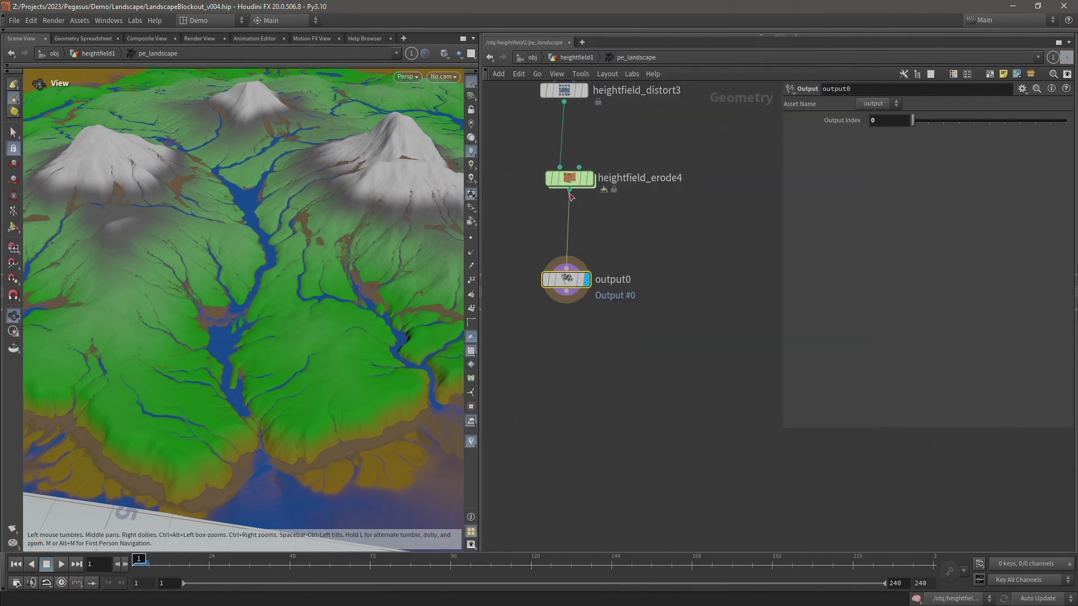
click(570, 190)
key(Tab)
text(hf mask)
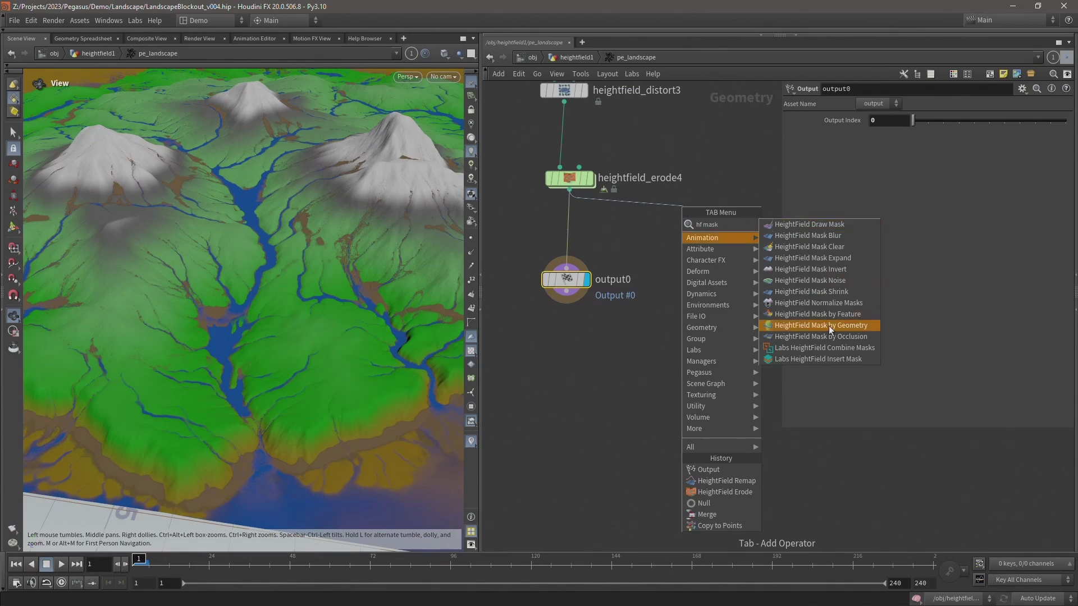
click(818, 314)
click(683, 226)
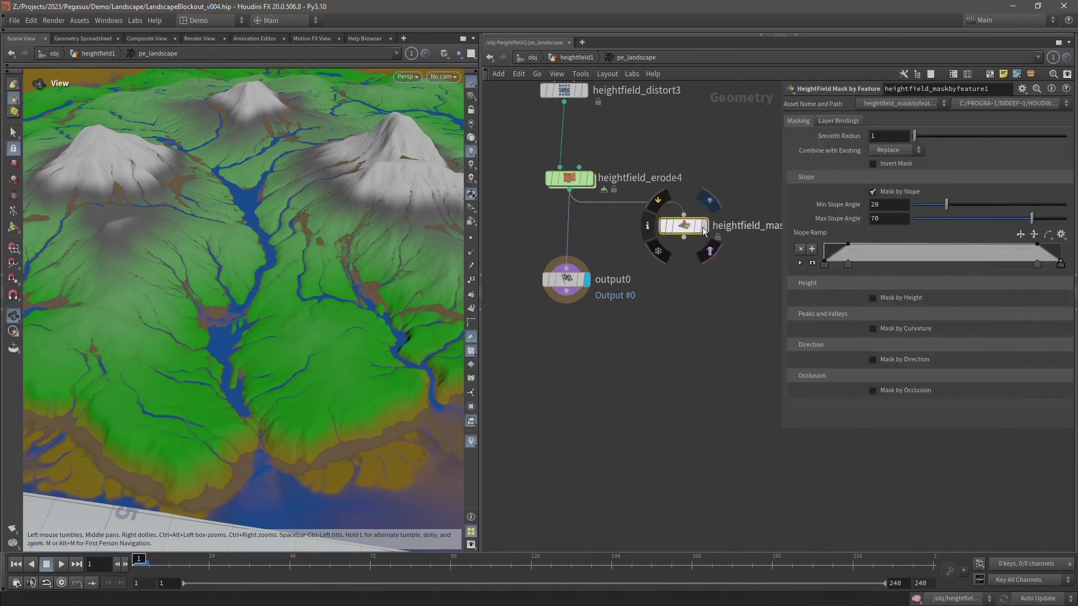
Display the mask by feature node and lower its maximum slope angle to 38.1
click(704, 226)
drag(1004, 219, 978, 217)
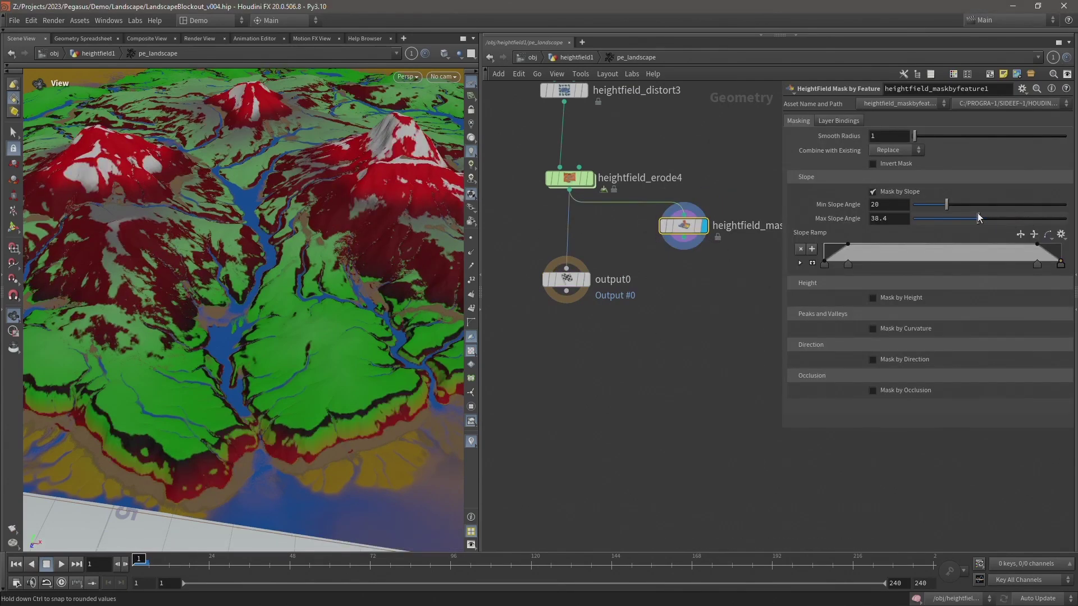
drag(242, 168, 298, 198)
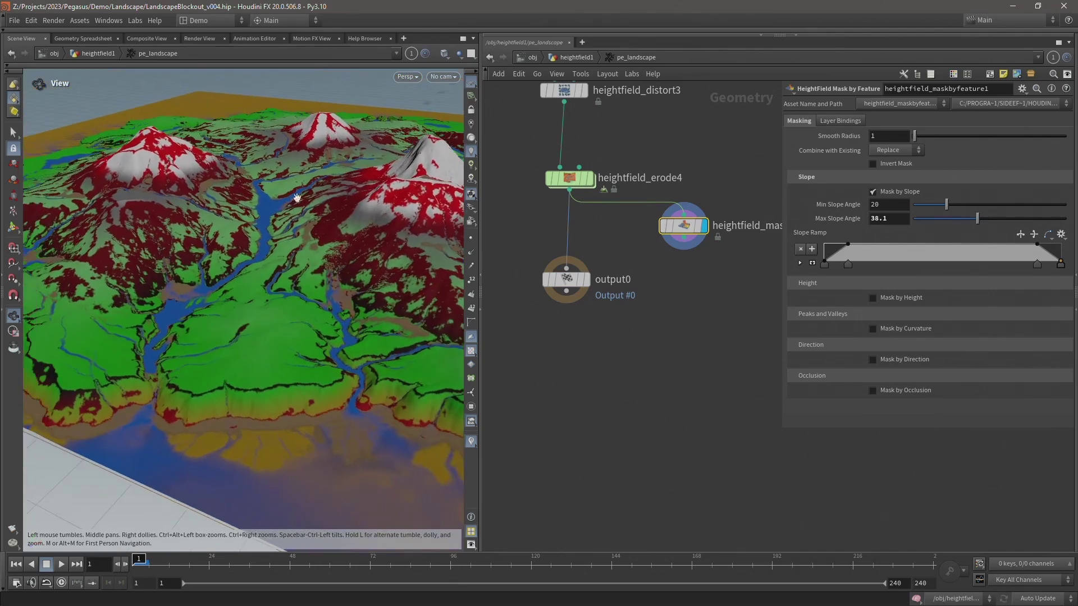
Append a HeightField Copy Layer node to the mask node, with mask as the source and layer01 as the destination
click(683, 242)
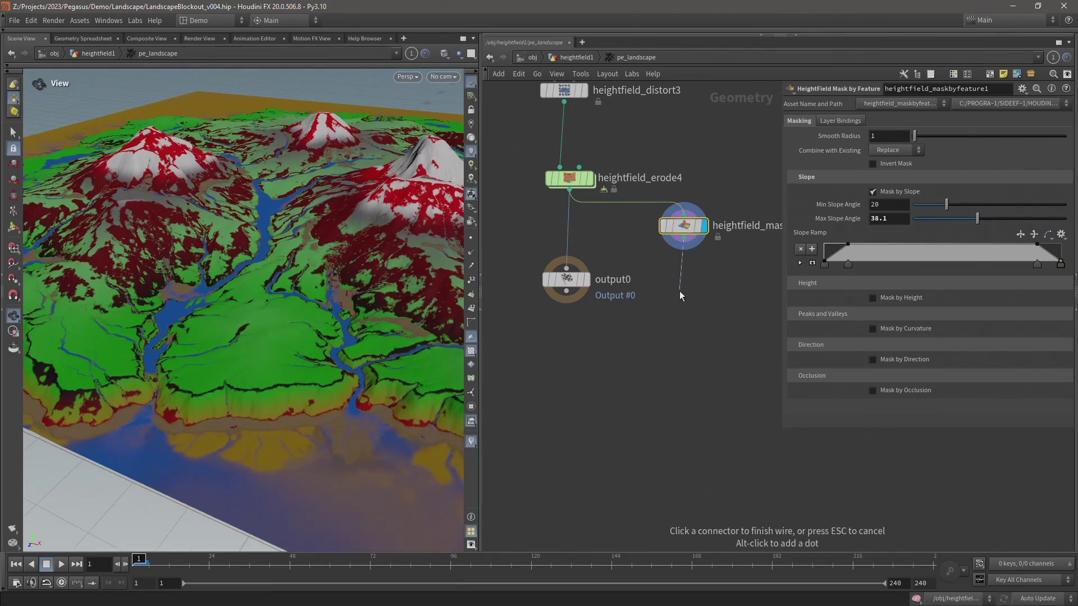
key(Tab)
text(hf cop)
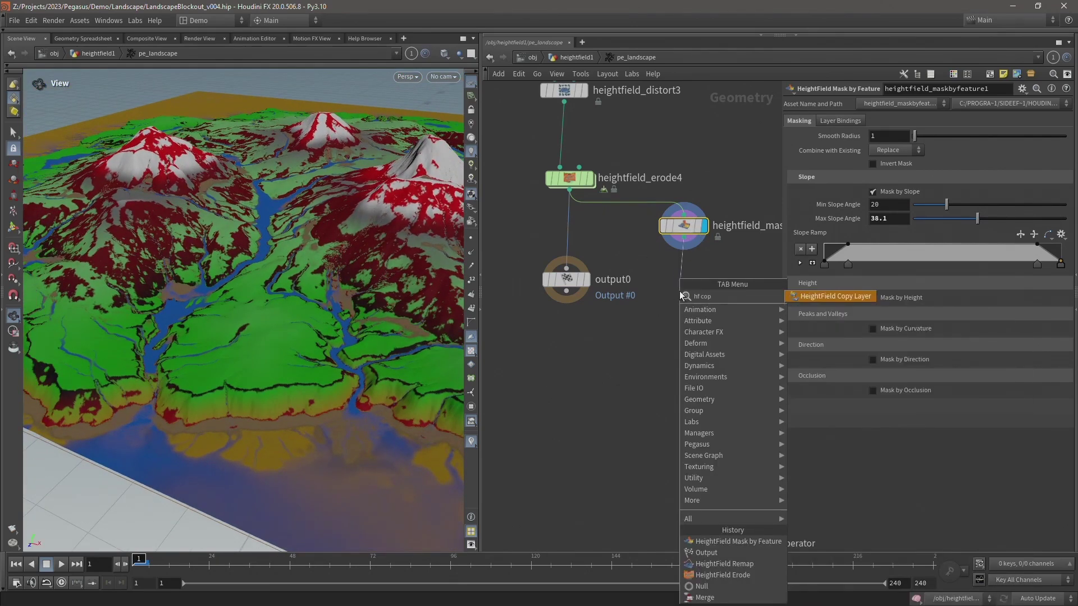
key(Return)
click(679, 291)
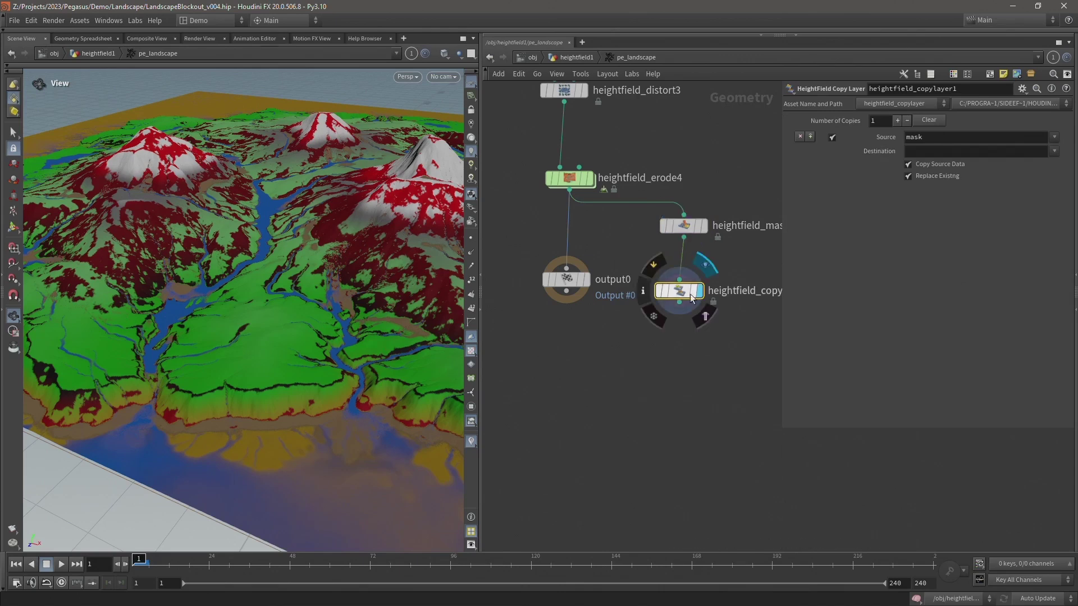
click(963, 151)
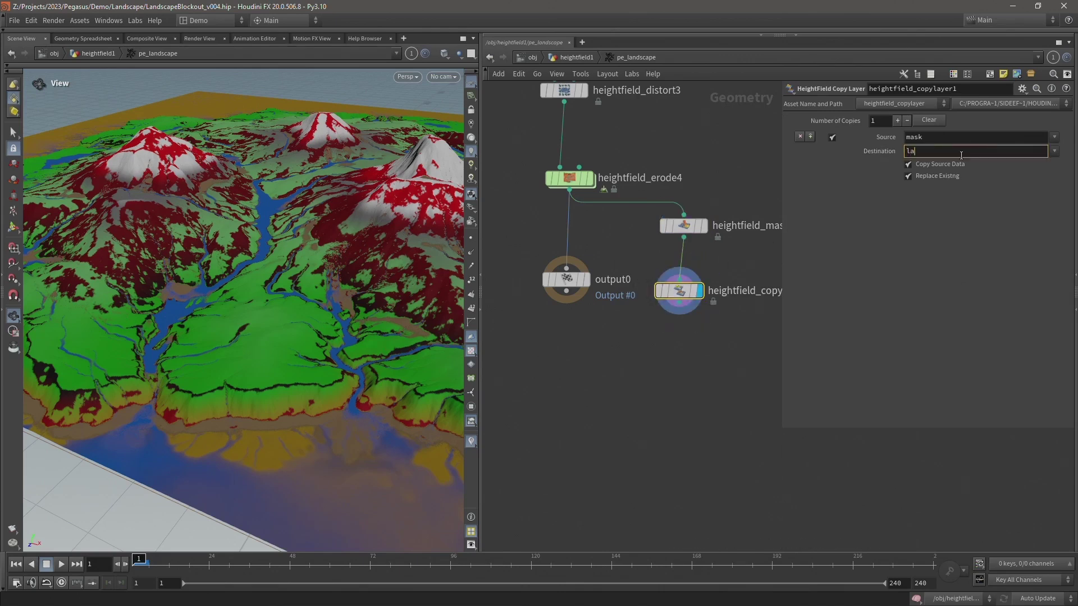
text(layer01)
key(Return)
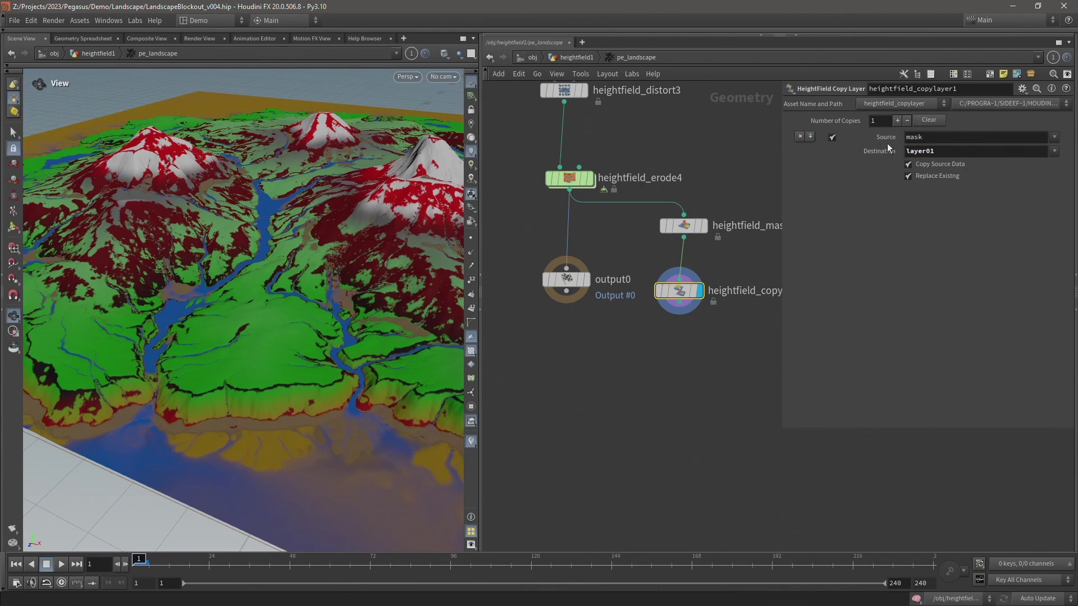
Examine the copy layer node's info for its list of height field layers and look over the masked terrain
middle_click(678, 295)
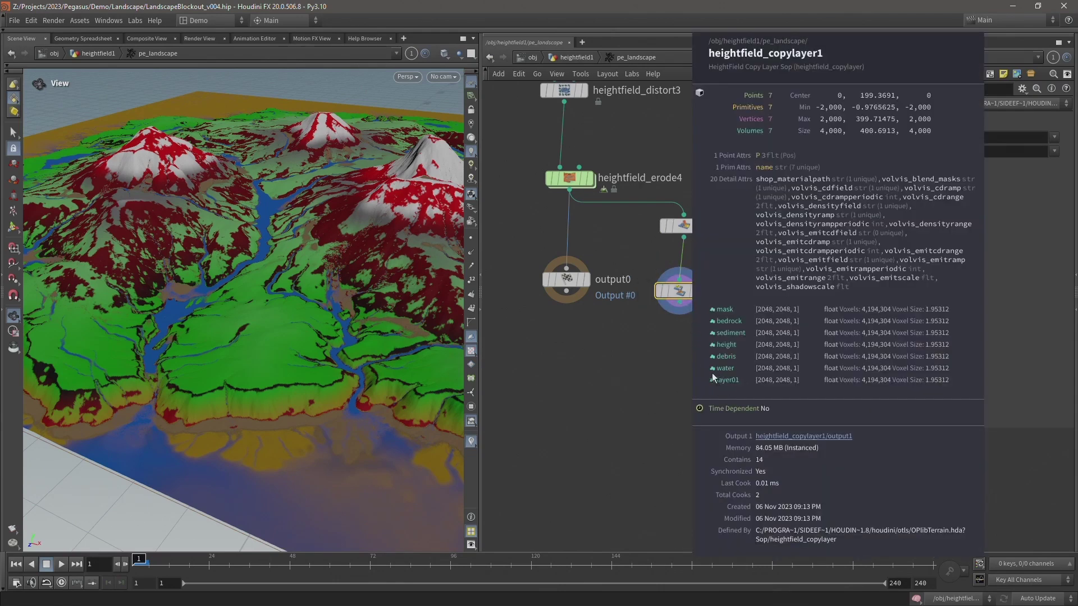
middle_click(687, 286)
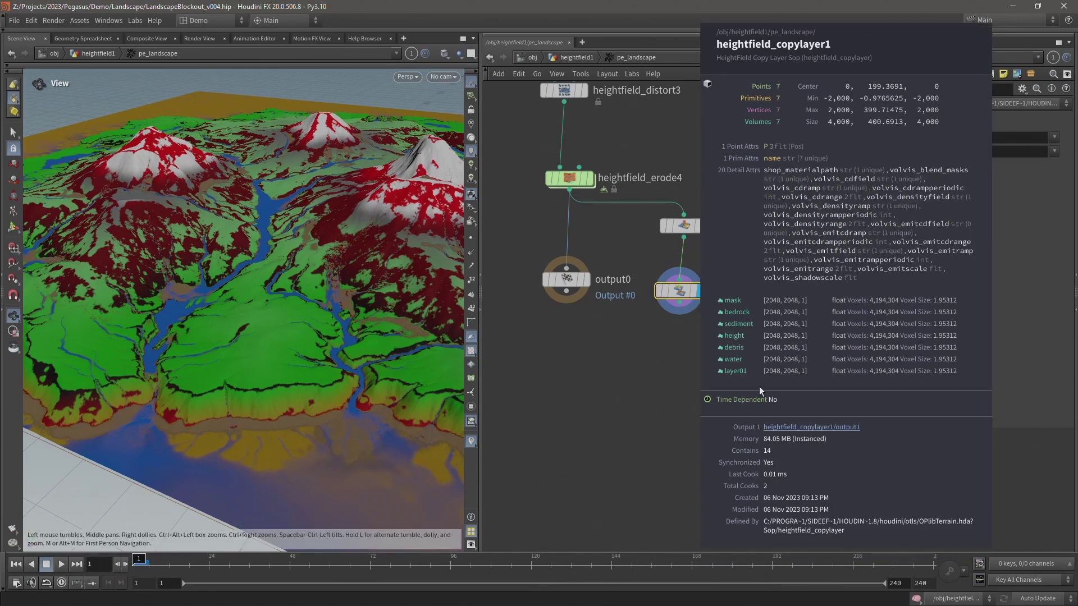
middle_drag(747, 379, 739, 376)
drag(297, 219, 364, 243)
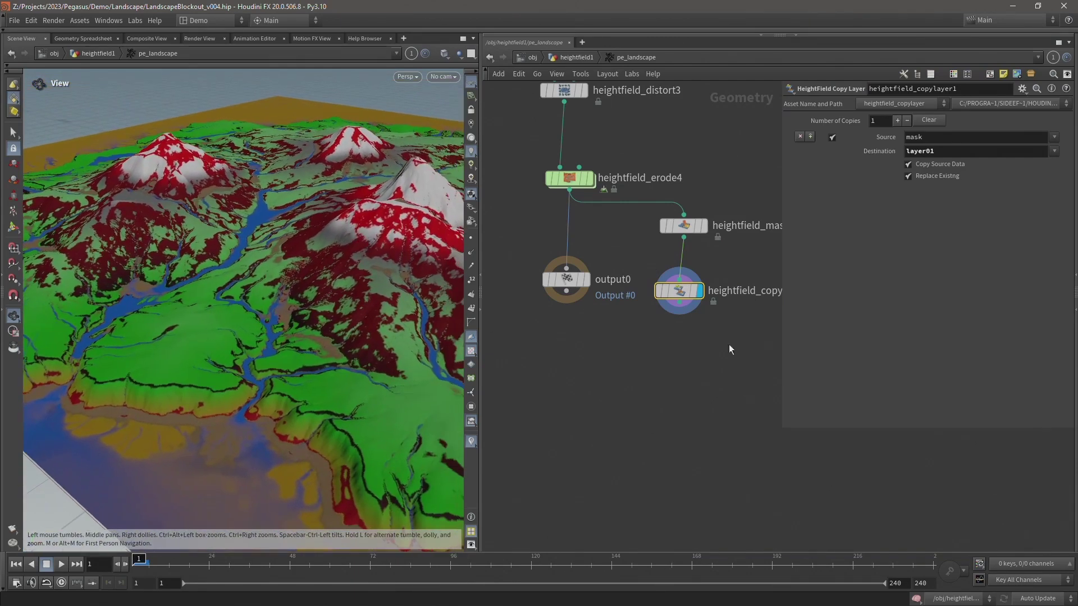
Delete the HeightField Mask by Feature and HeightField Copy Layer nodes branching from heightfield_erode4
shift+click(674, 227)
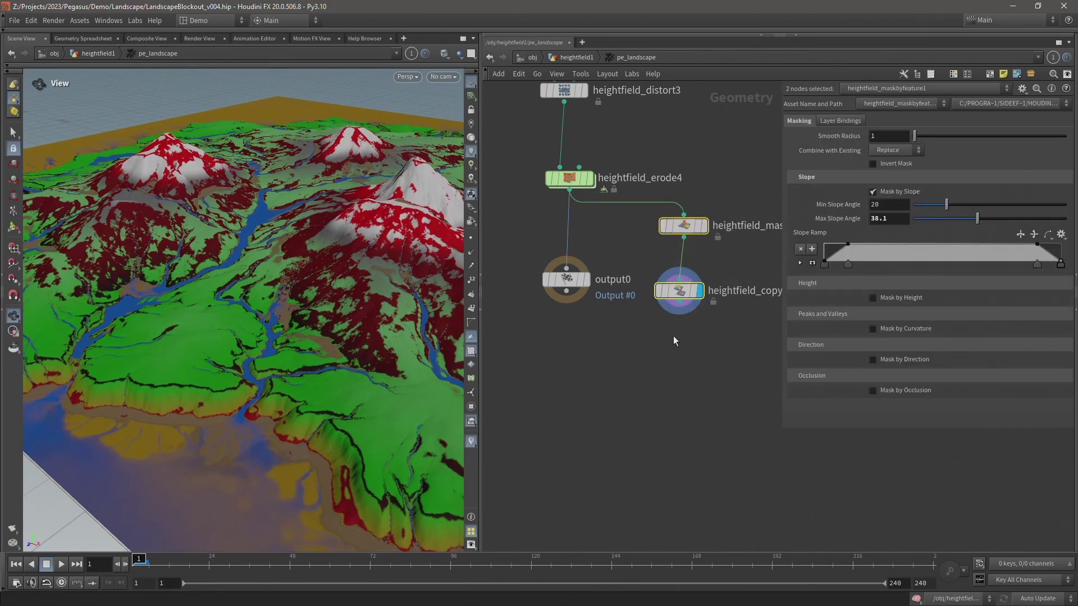
key(Delete)
mouse_move(570, 186)
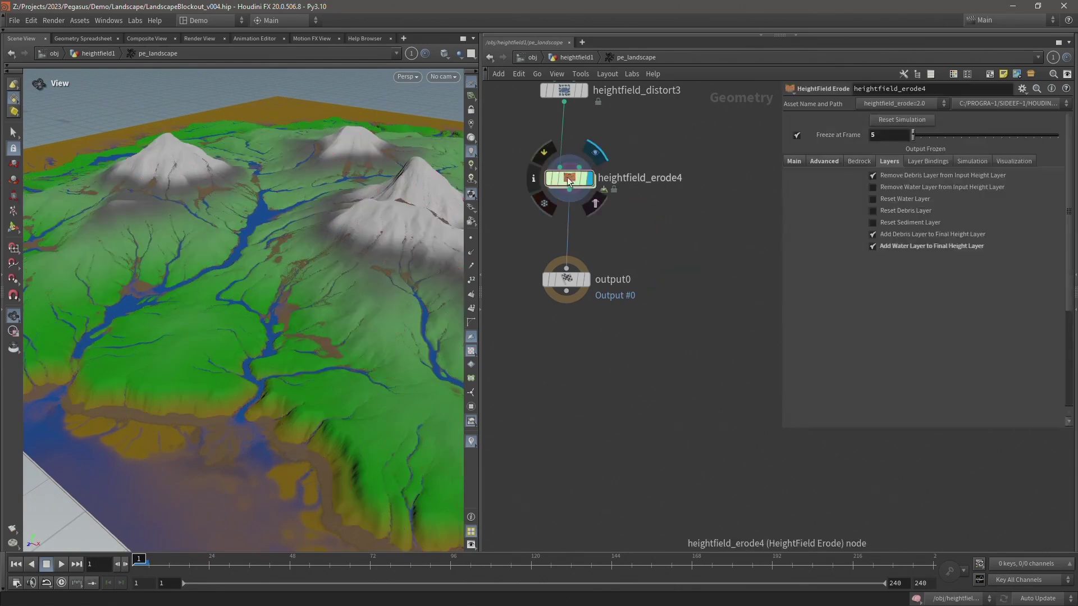
Switch to Unreal Editor, create a material named M_Landscape in the Pegasus/MaterialsDemo content folder, and open it for editing
click(1014, 6)
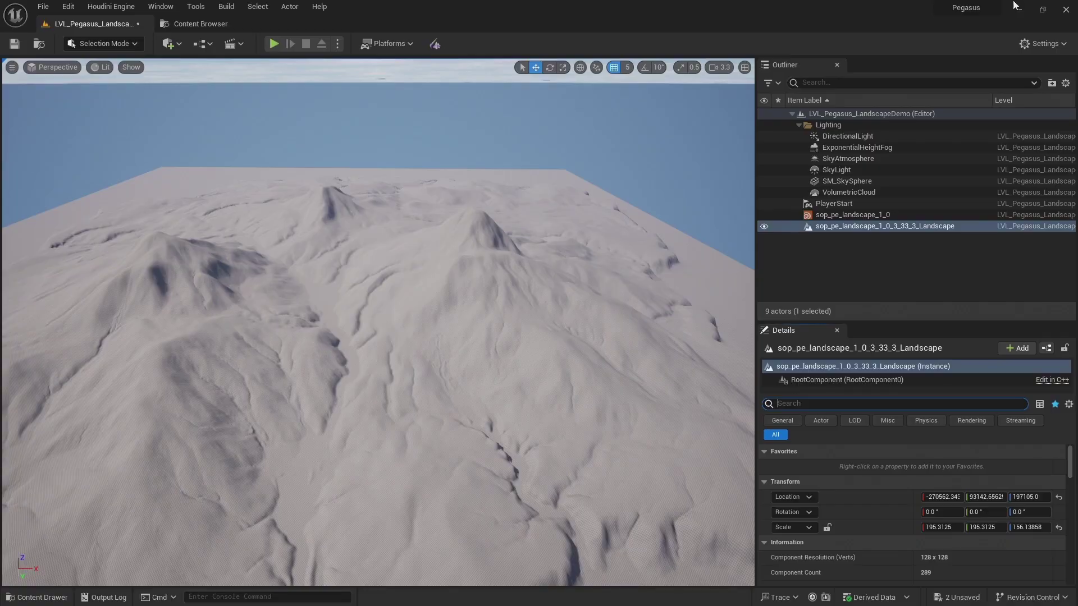
click(200, 22)
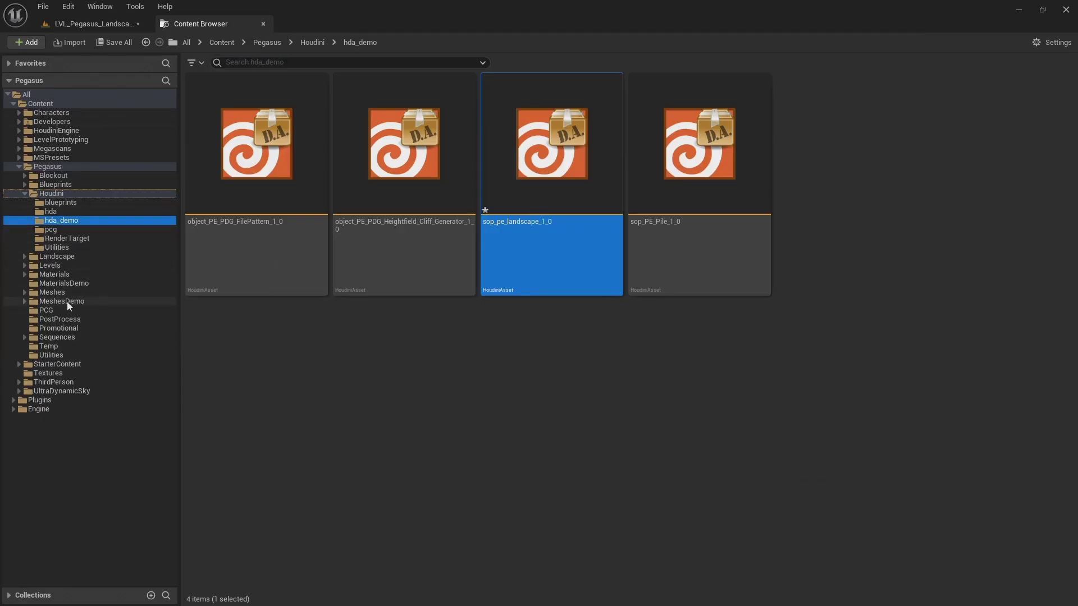
click(63, 282)
right_click(312, 154)
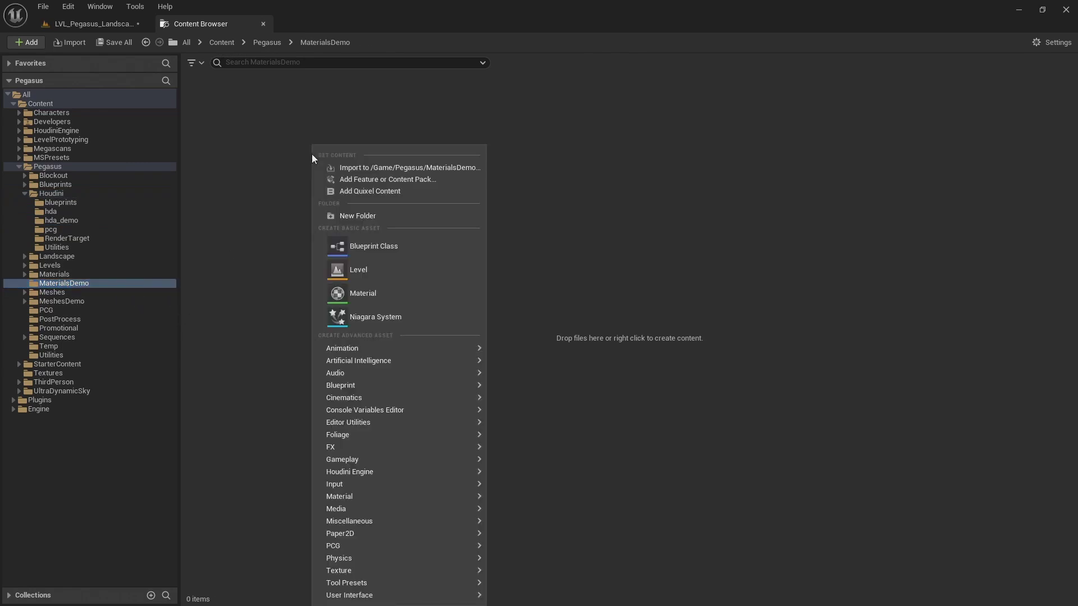
click(351, 291)
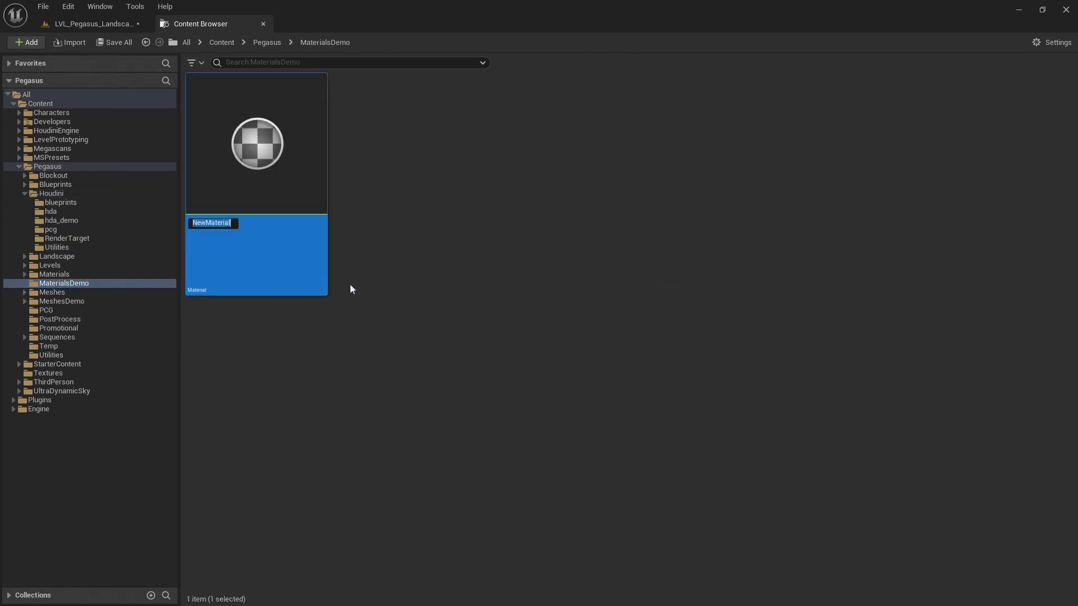
text(M_Landscape)
key(Return)
double_click(296, 171)
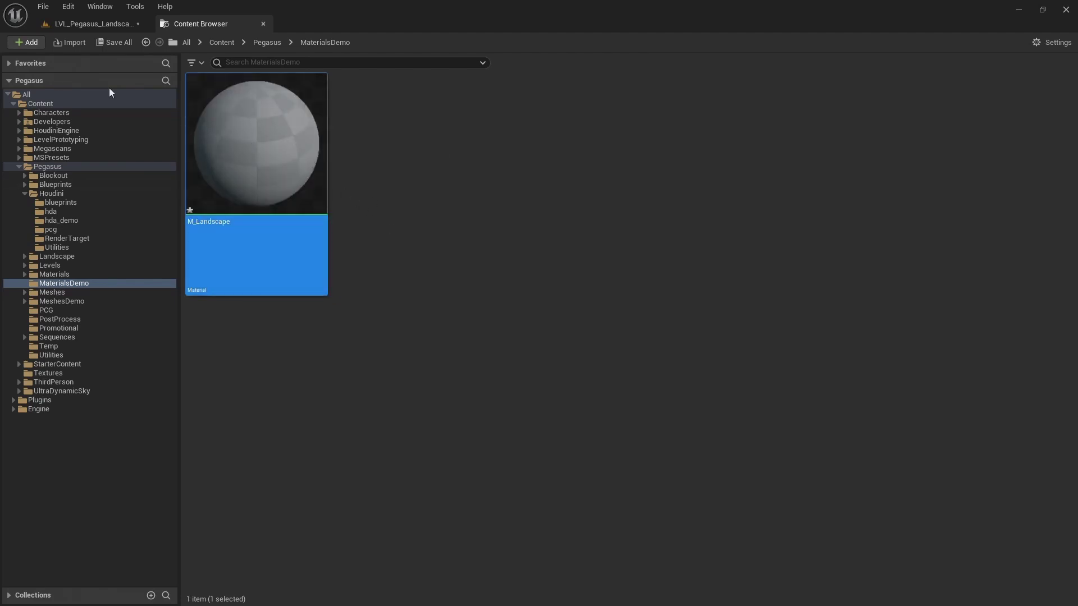
Add a Landscape Layer Blend node to the M_Landscape material graph, ahead of the main material node
right_drag(439, 264, 863, 277)
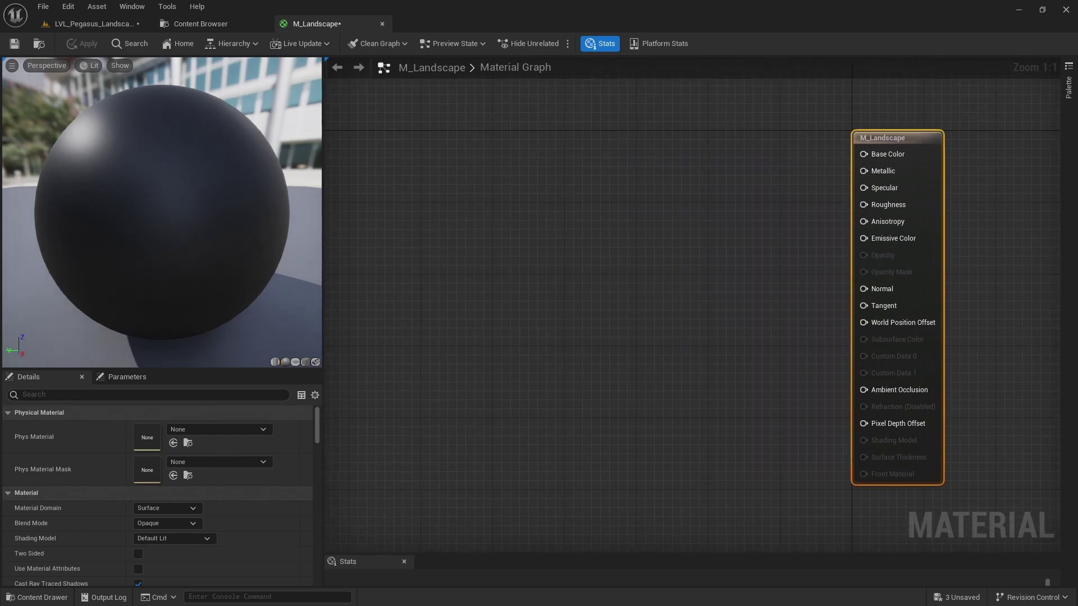
scroll(618, 222, down, 2)
right_drag(630, 195, 599, 194)
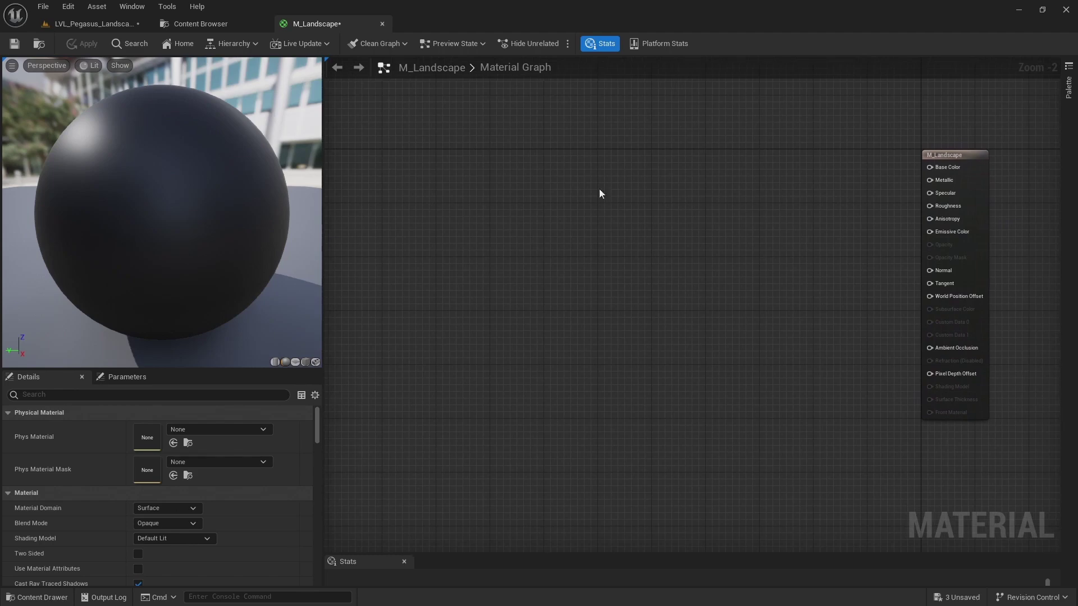
right_click(628, 160)
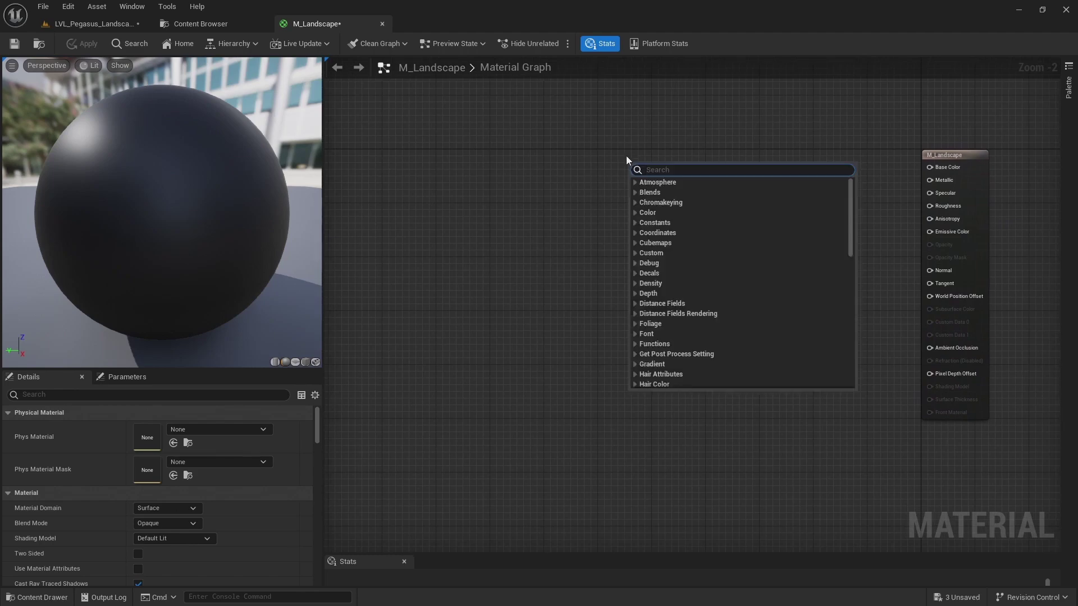
text(landscapelayer)
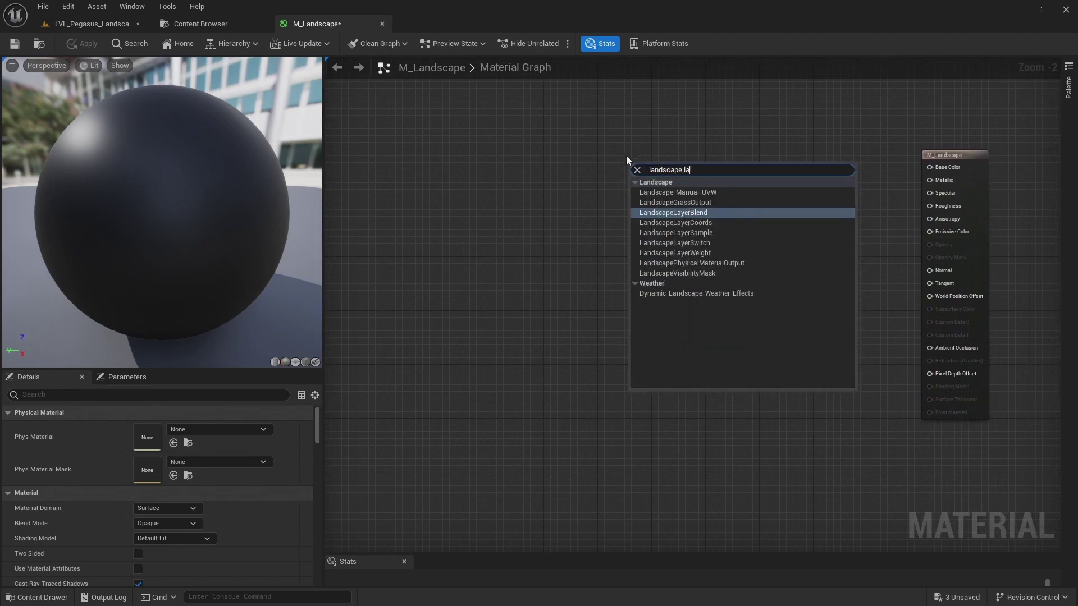
key(Return)
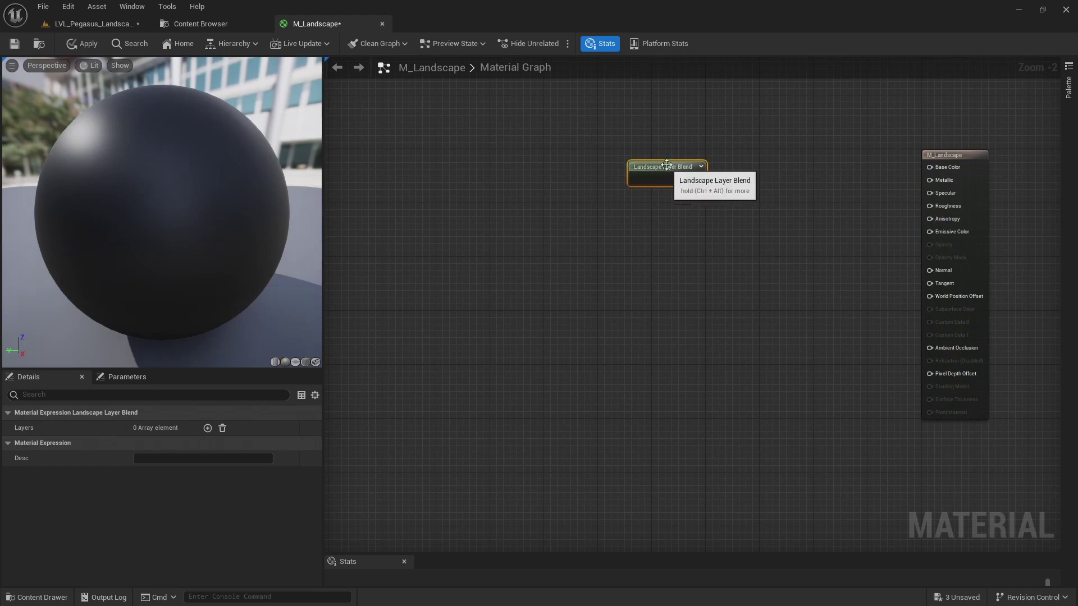
Add a first layer to the Landscape Layer Blend node and name it bedrock
drag(160, 369, 171, 225)
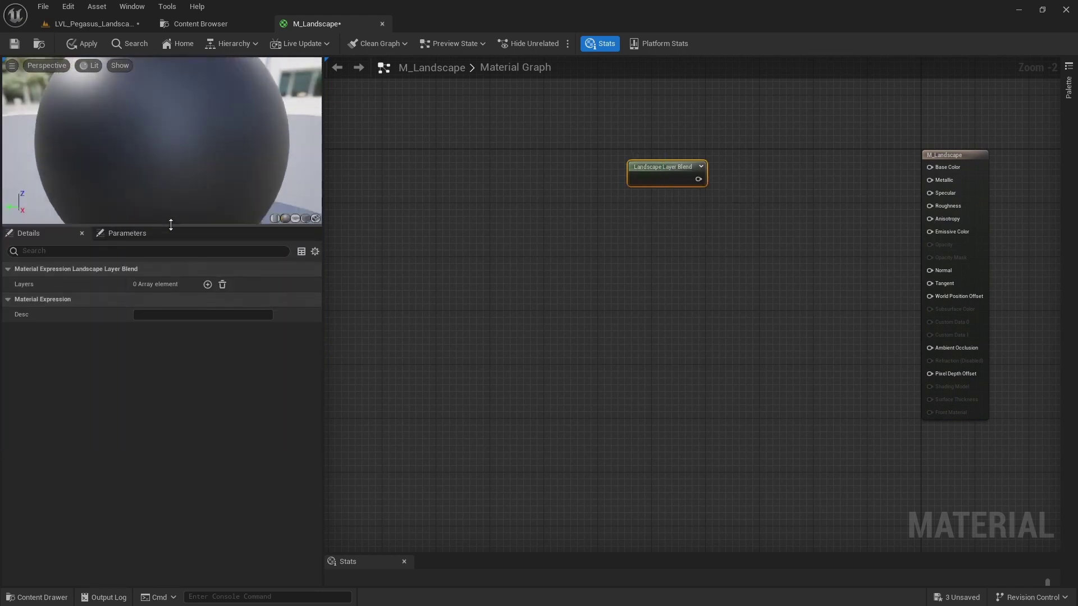
click(207, 284)
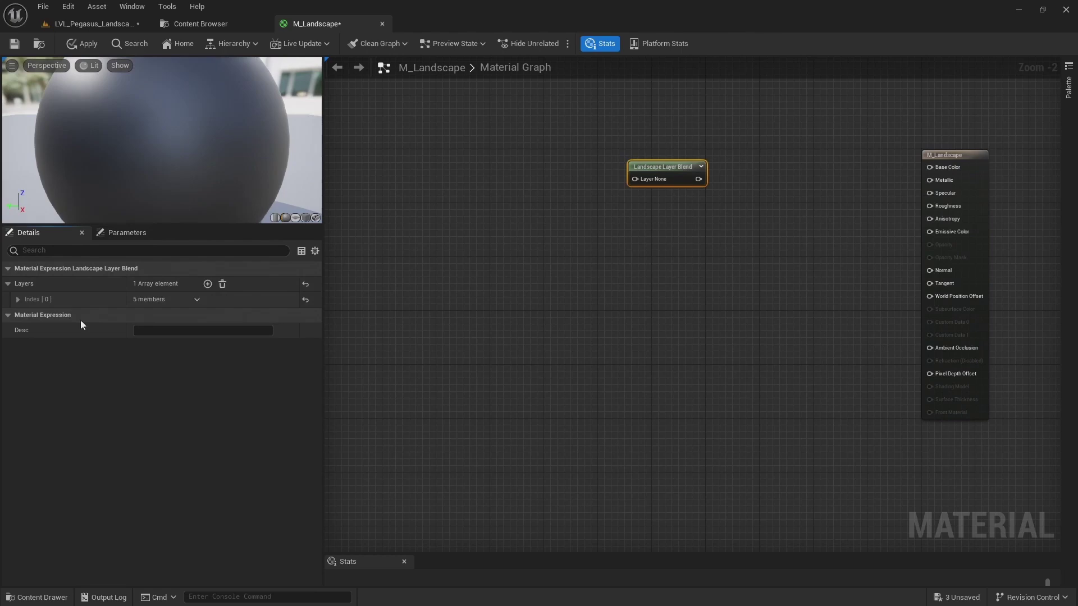
click(17, 301)
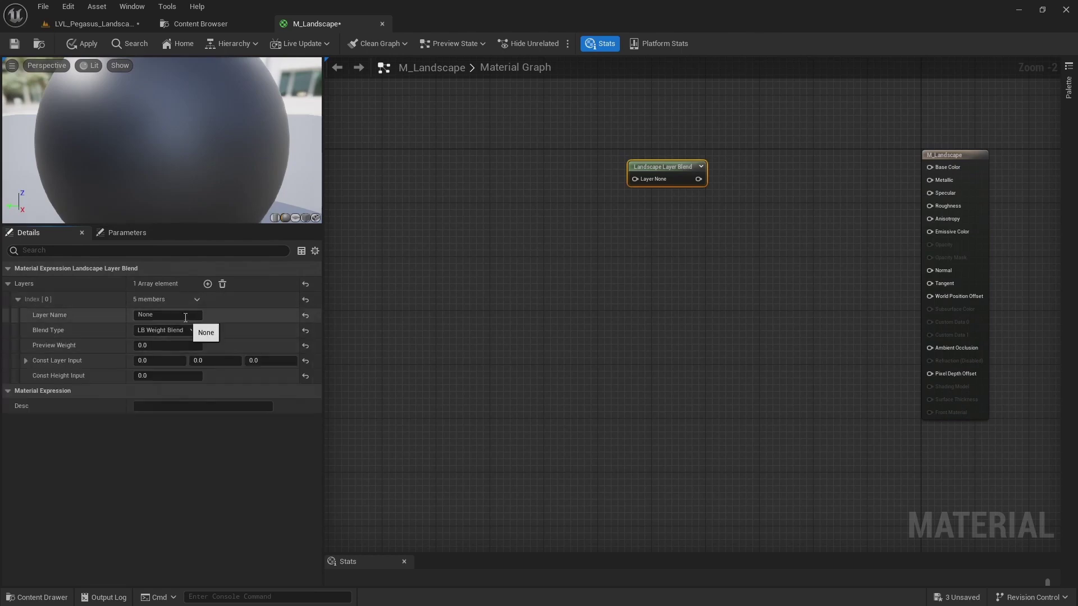
click(167, 315)
text(bedrock)
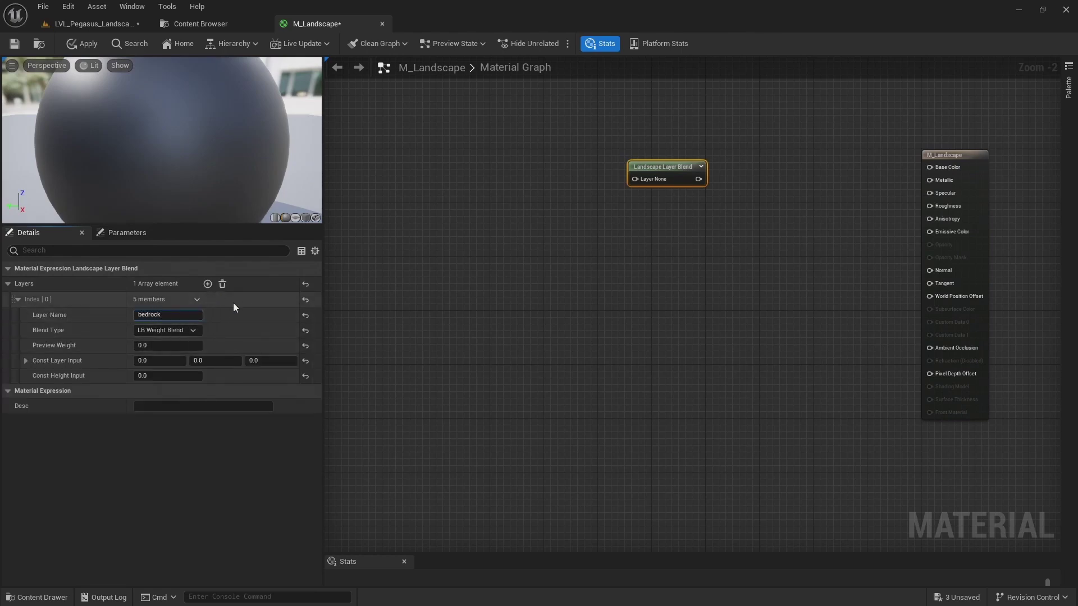
key(Return)
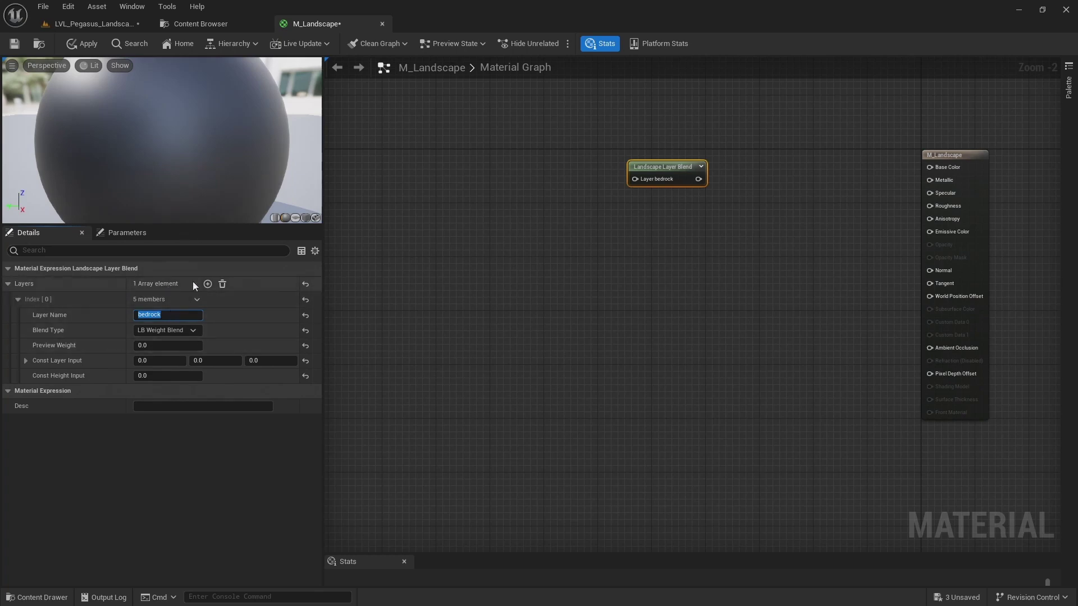
Add a second layer to the Landscape Layer Blend node and name it debris
click(209, 284)
click(208, 284)
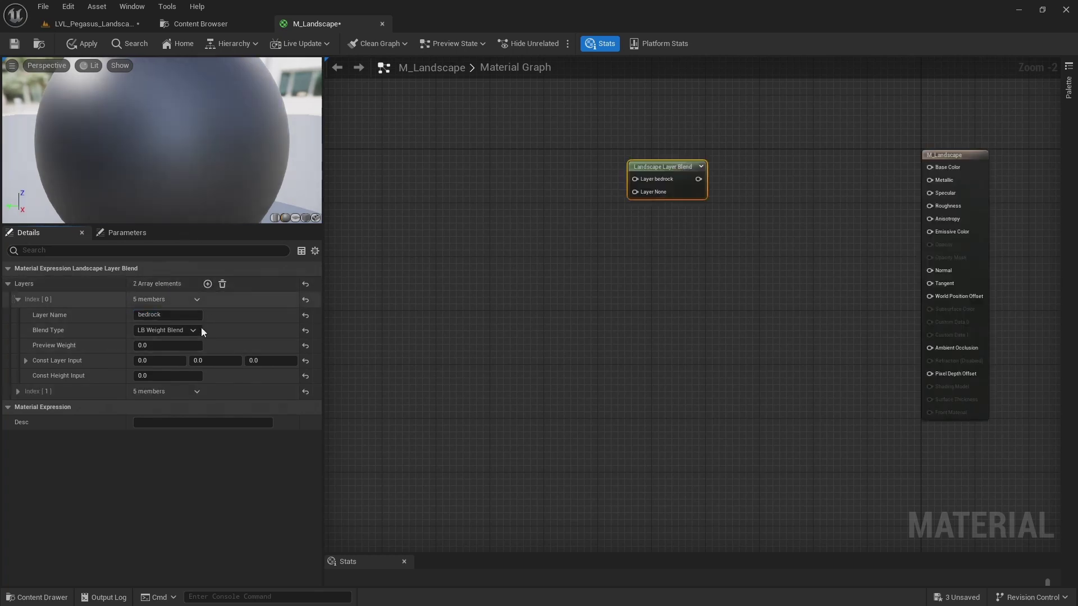
click(19, 392)
click(157, 408)
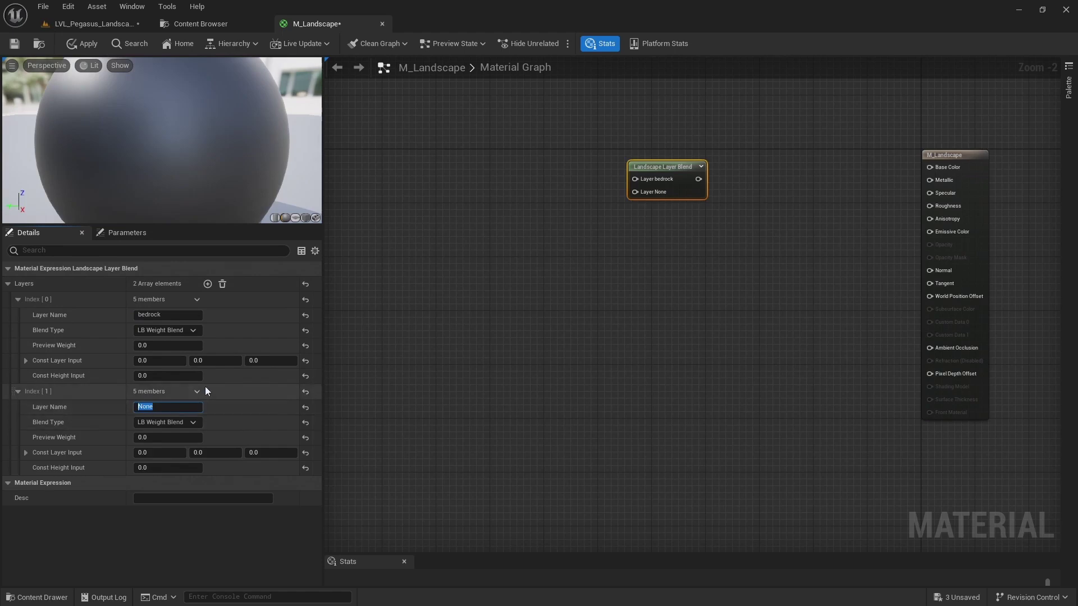
text(debris)
key(Return)
Add a third layer to the Landscape Layer Blend node and name it water
click(208, 284)
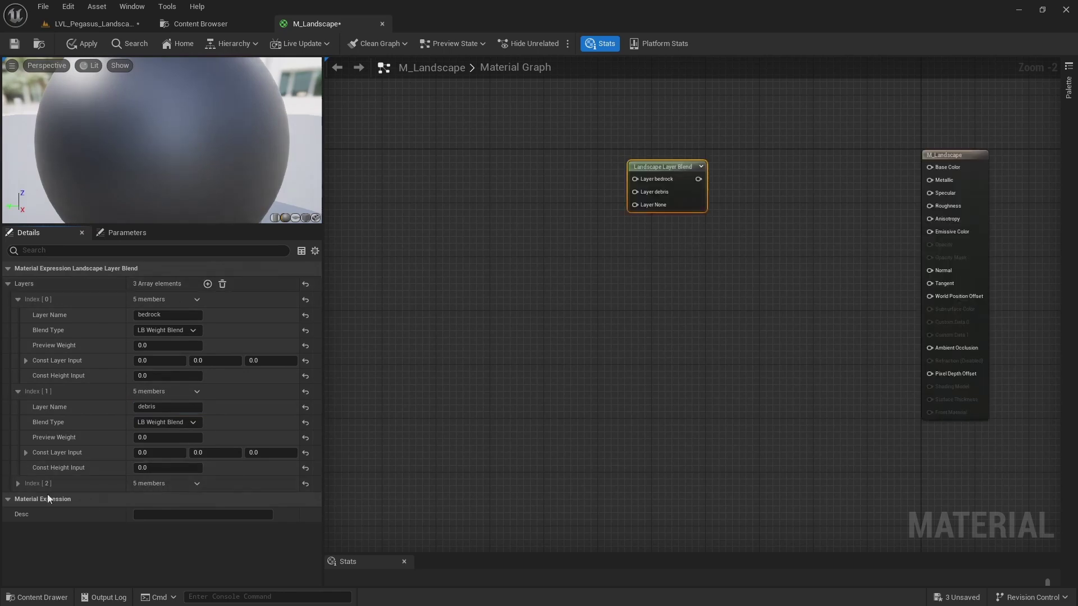
click(17, 484)
click(166, 502)
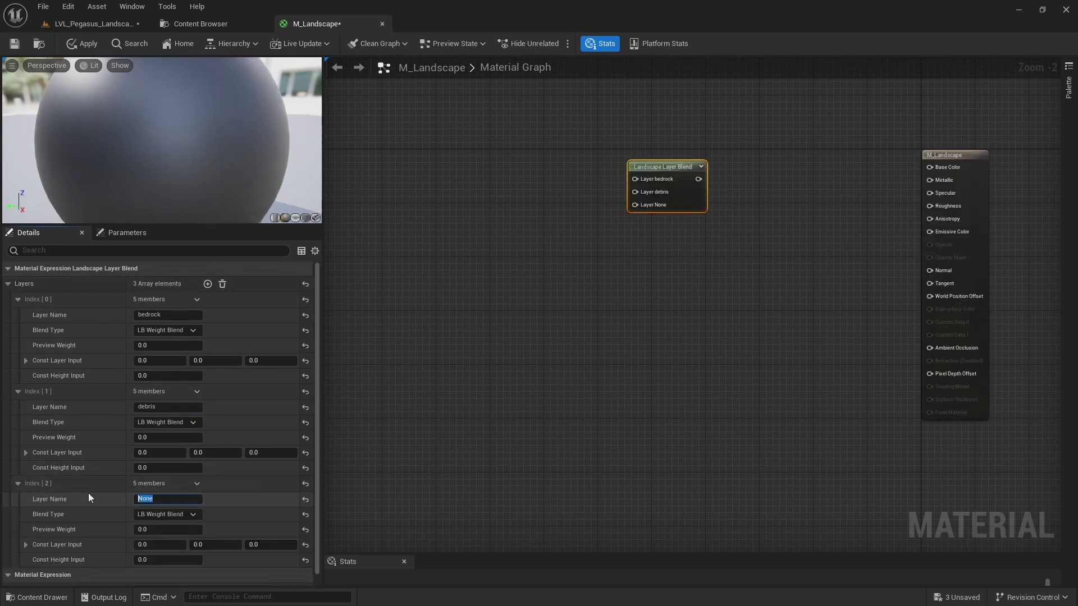
text(water)
key(Return)
Add a fourth layer to the Landscape Layer Blend node and name it sediment
scroll(247, 411, down, 1)
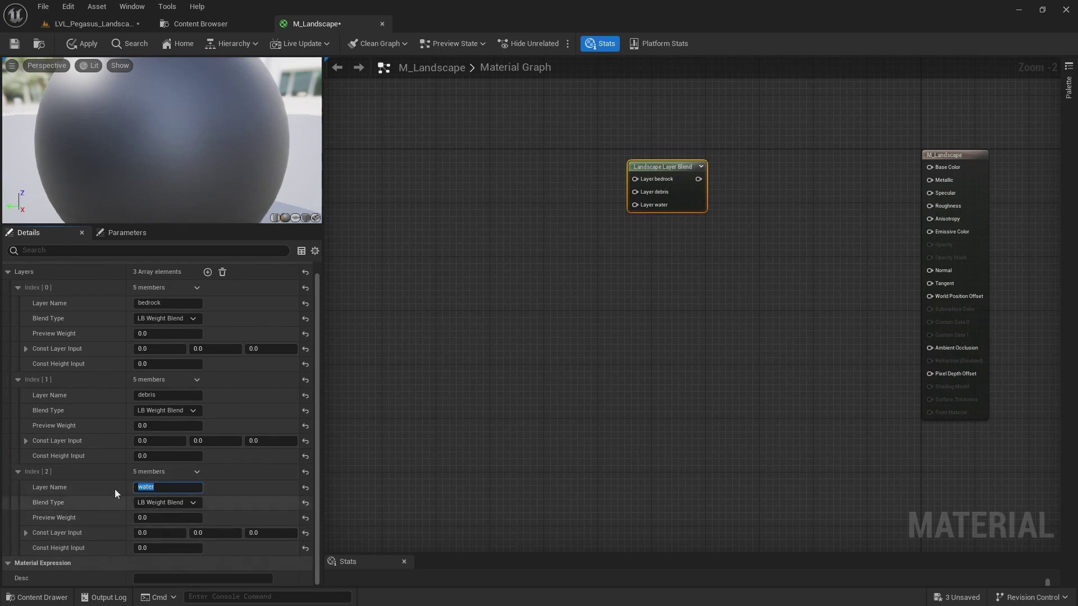
click(206, 273)
scroll(193, 393, down, 1)
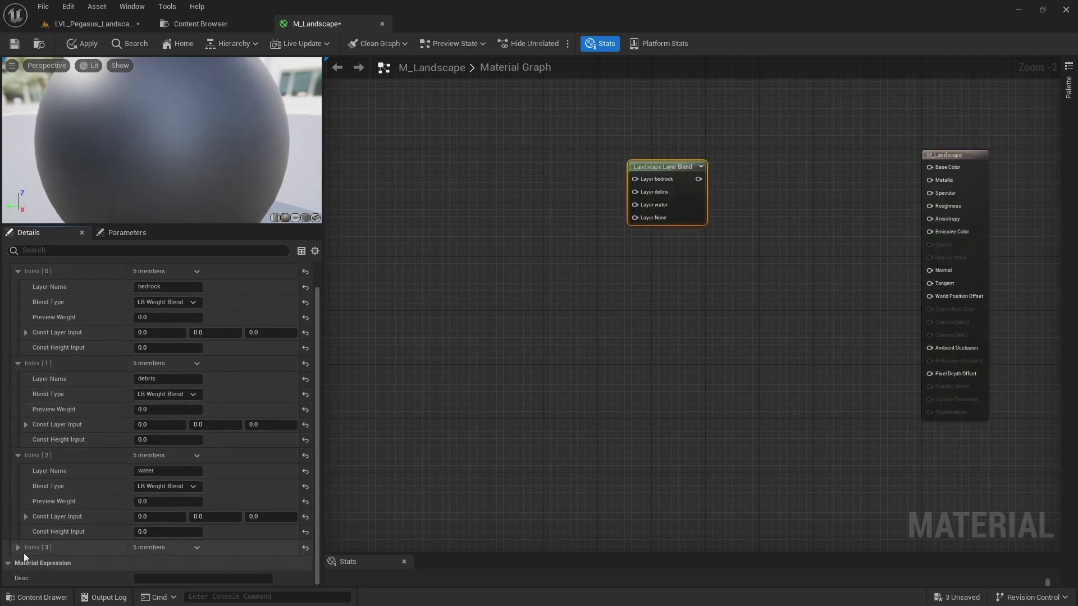
click(13, 548)
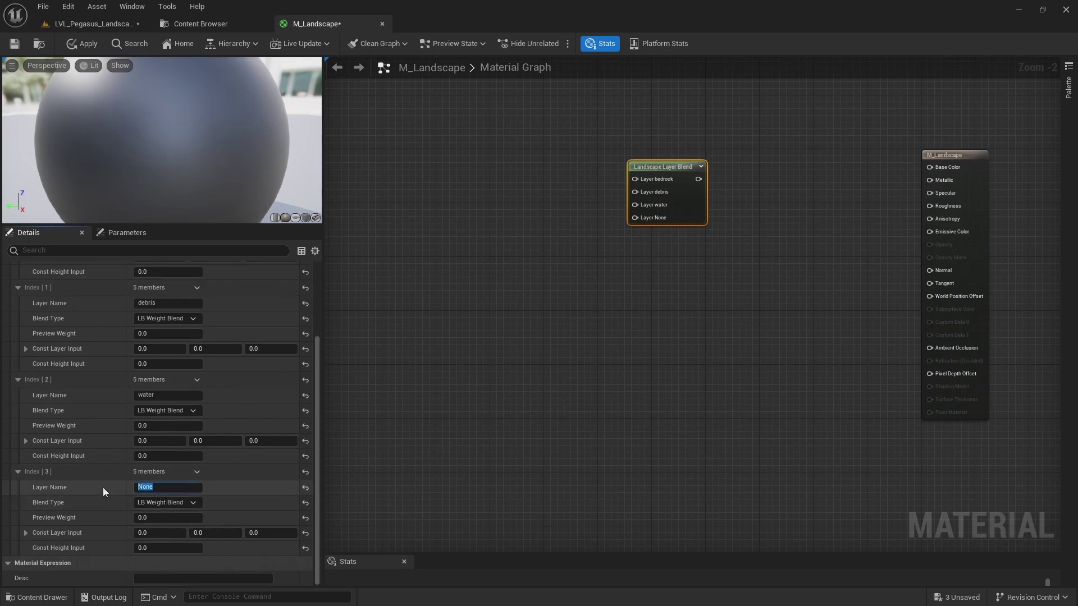
text(sediment)
key(ctrl+a)
text(sediment)
key(Return)
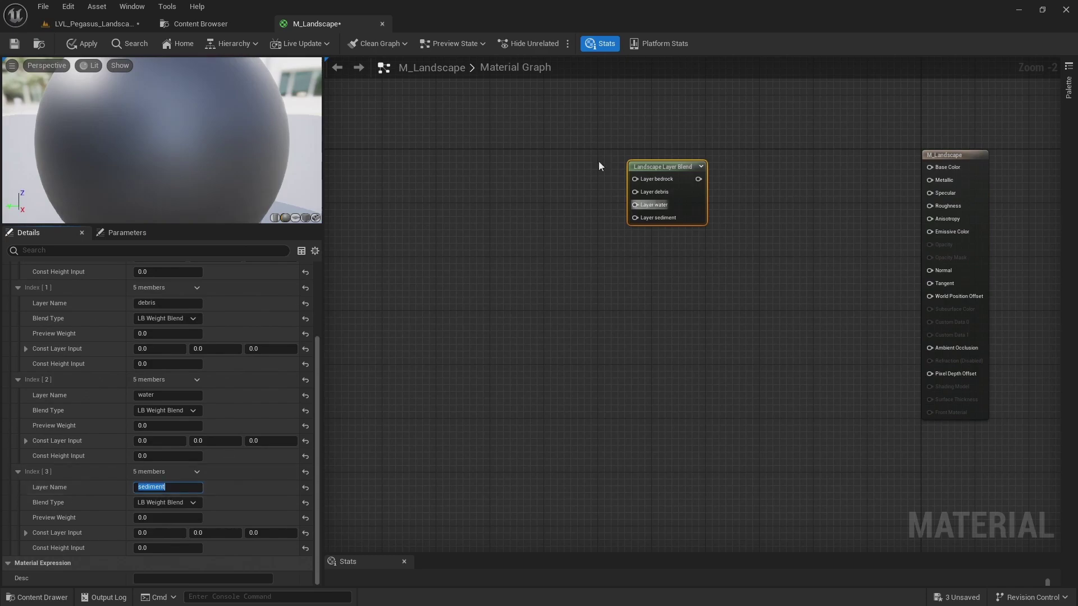
Add a MakeMaterialAttributes node and connect its output to the bedrock layer input of the Landscape Layer Blend node
scroll(590, 188, down, 2)
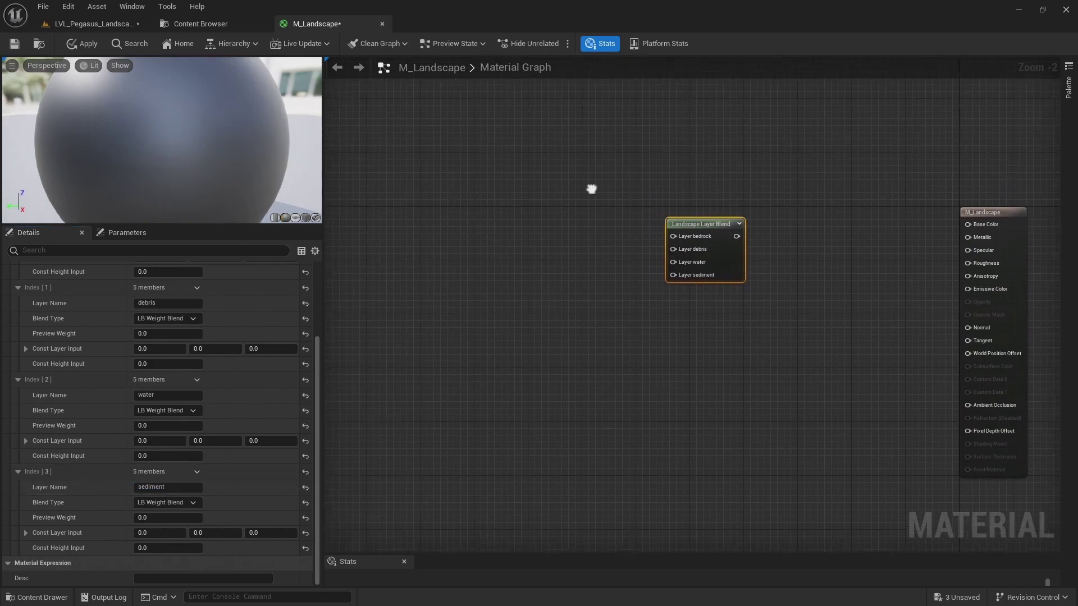
right_click(605, 137)
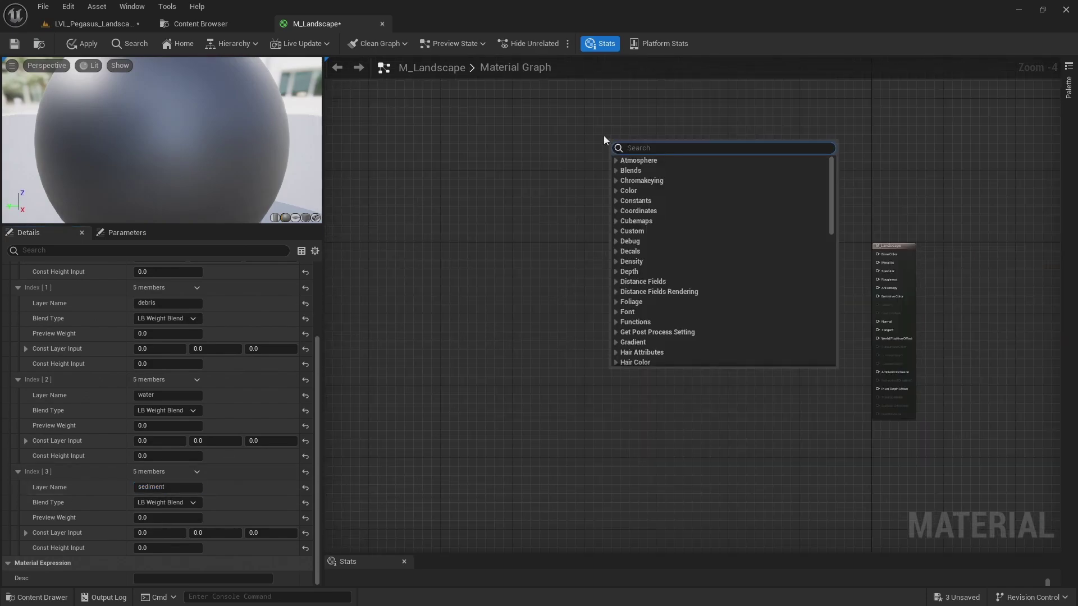
text(make)
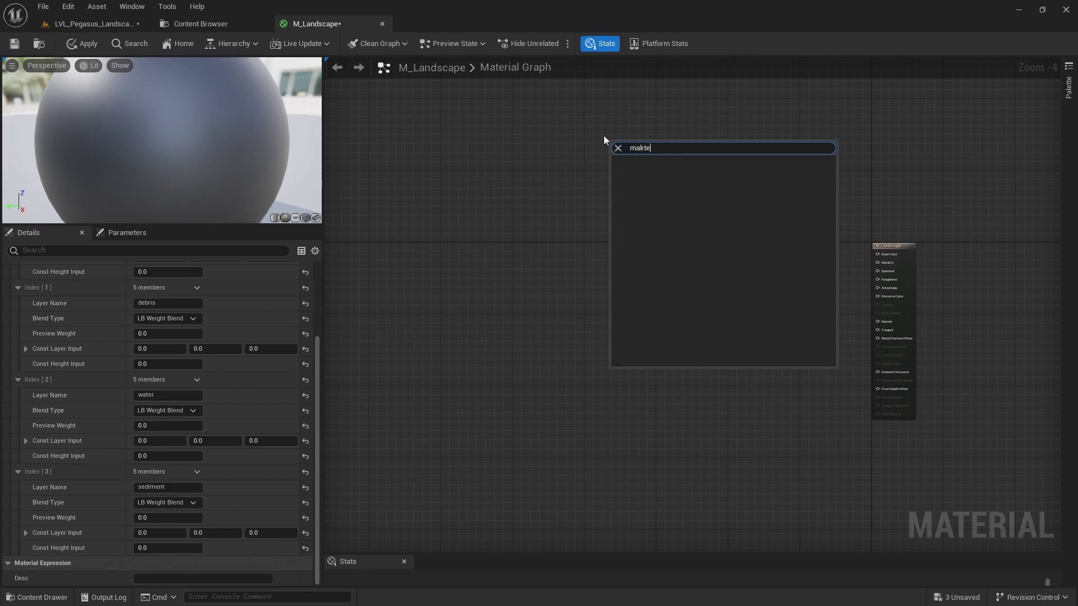
text(mat)
key(Return)
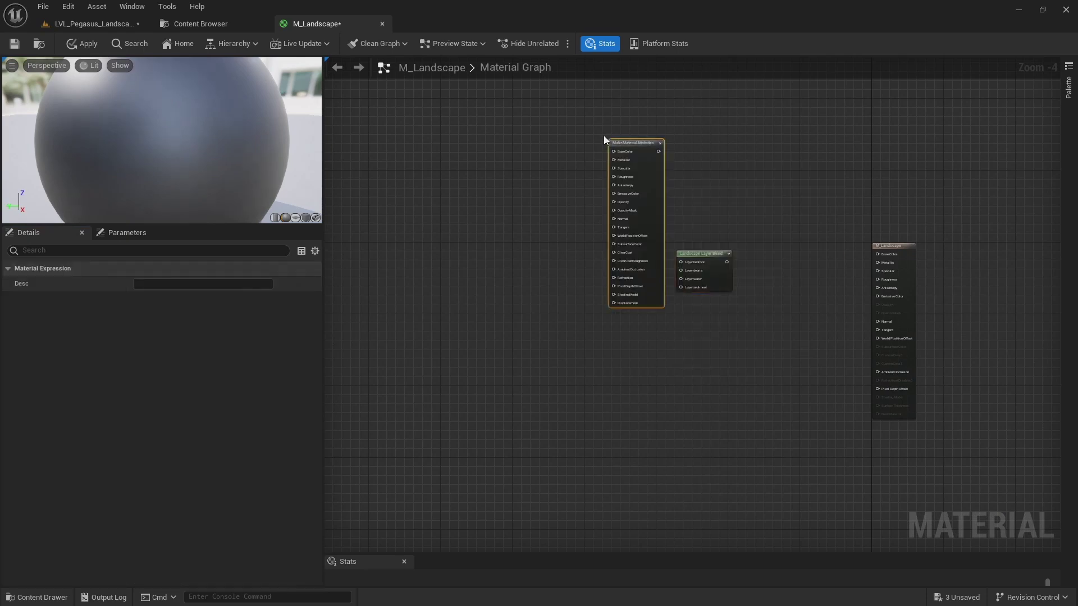
drag(658, 152, 627, 301)
Add a Constant3Vector node beside MakeMaterialAttributes and set its color to dark olive green (0.032729, 0.046875, 0.006592)
scroll(573, 189, up, 4)
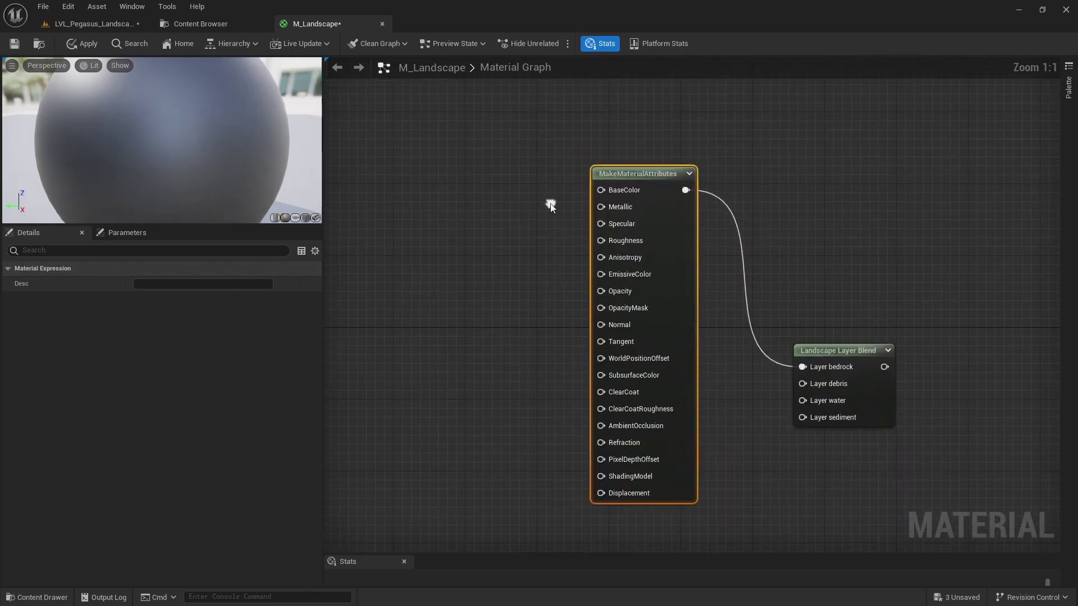
click(496, 190)
drag(507, 265, 434, 255)
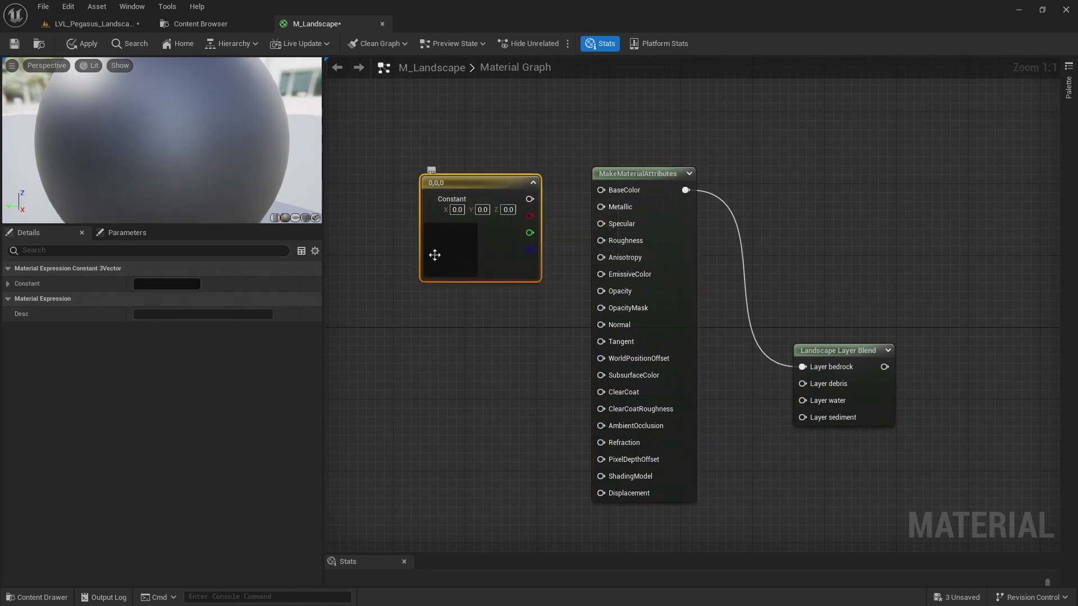
click(144, 286)
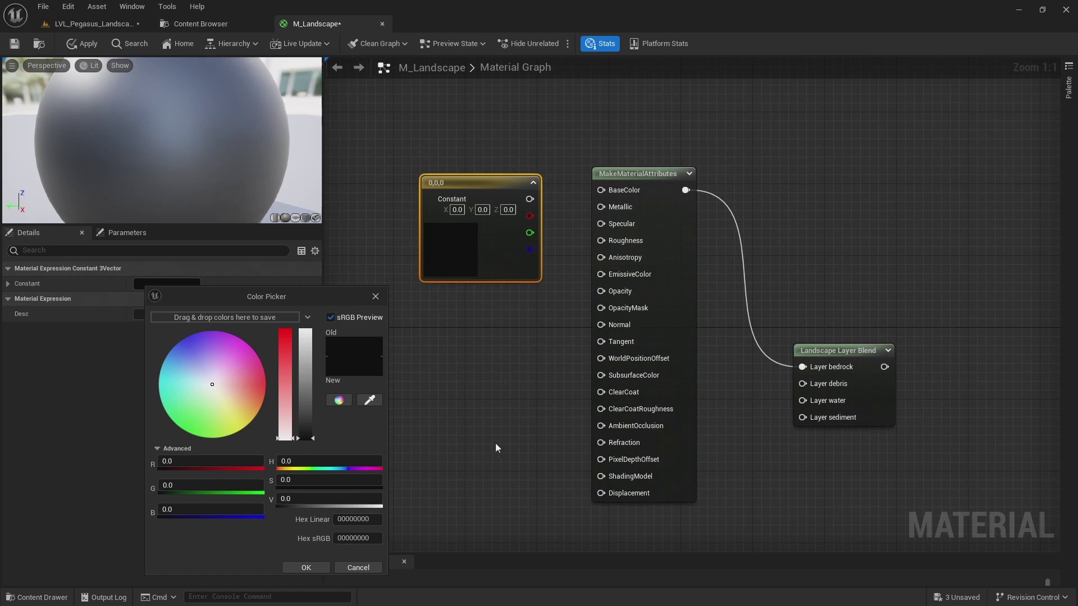
click(218, 423)
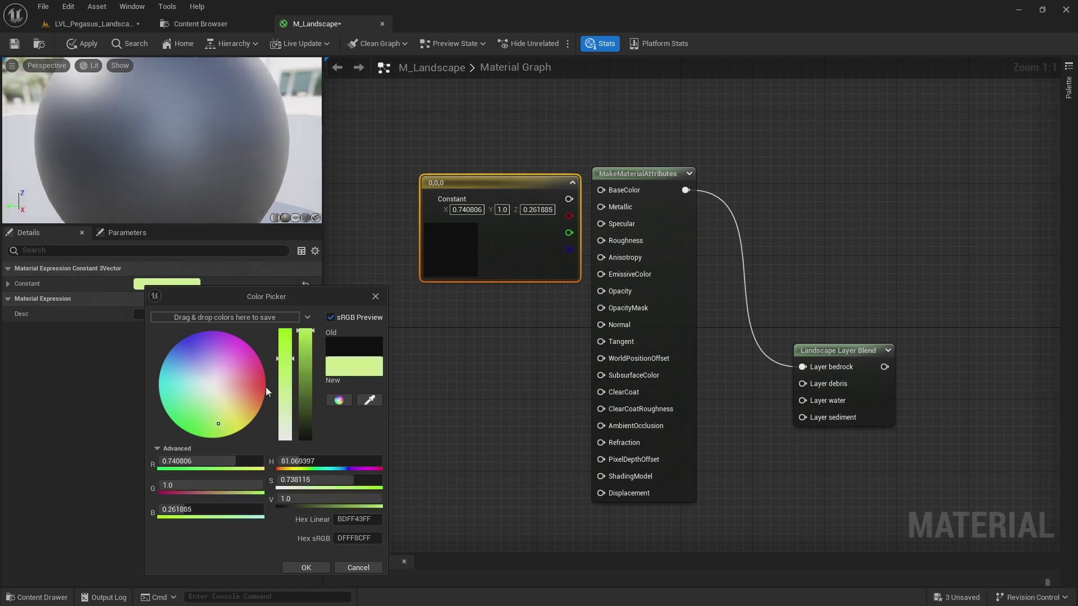
drag(309, 340, 312, 428)
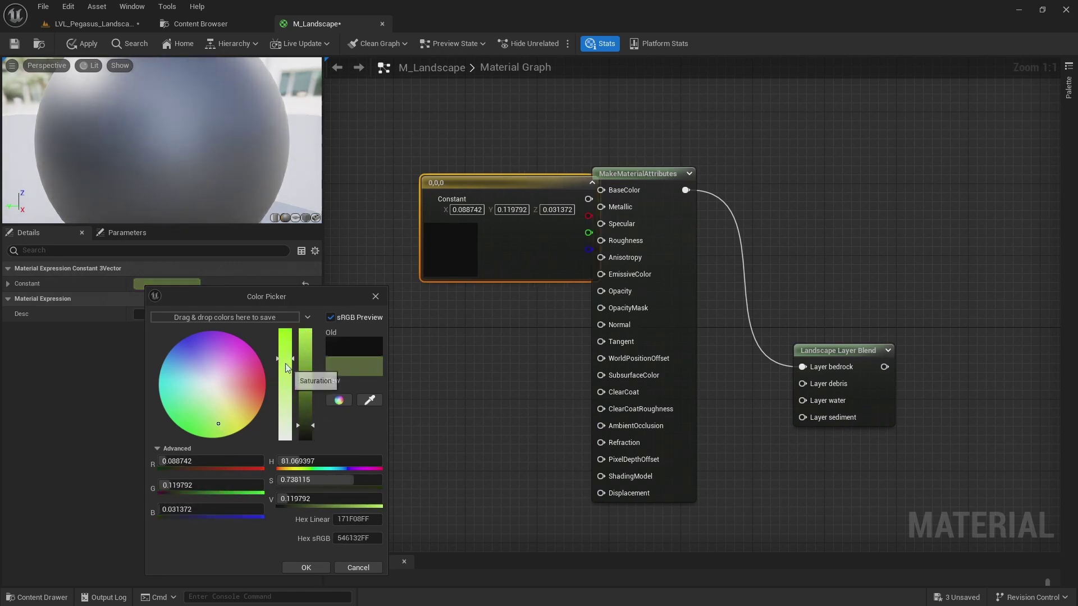
mouse_move(287, 365)
mouse_down()
mouse_move(286, 400)
mouse_move(304, 432)
mouse_move(286, 345)
mouse_up()
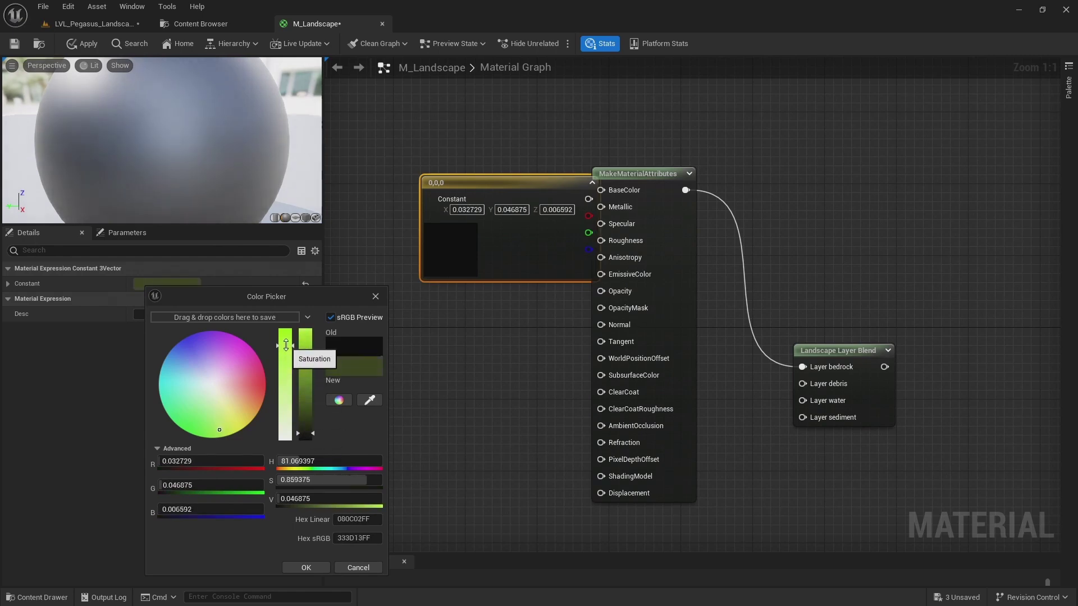
click(307, 567)
Connect the green constant's output to BaseColor of the MakeMaterialAttributes node and align the two nodes
drag(511, 272, 447, 253)
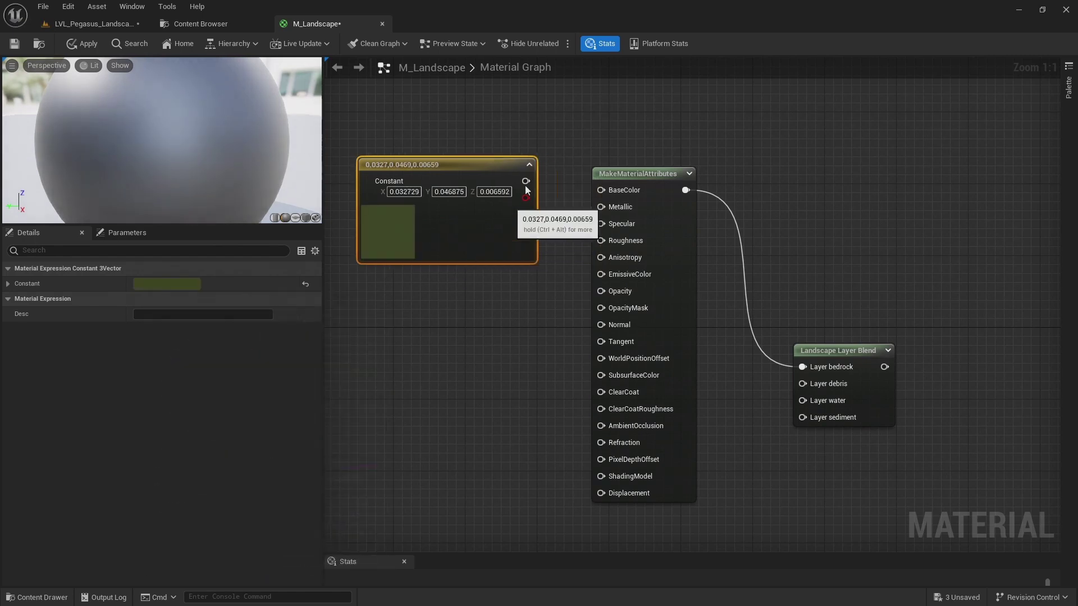
drag(526, 180, 600, 191)
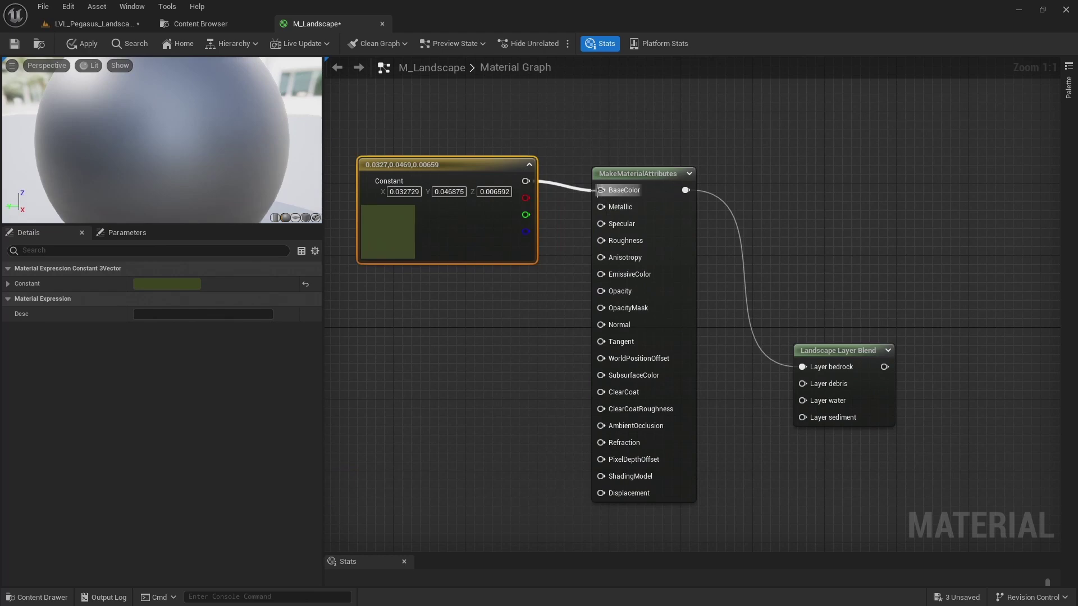
drag(513, 233, 513, 242)
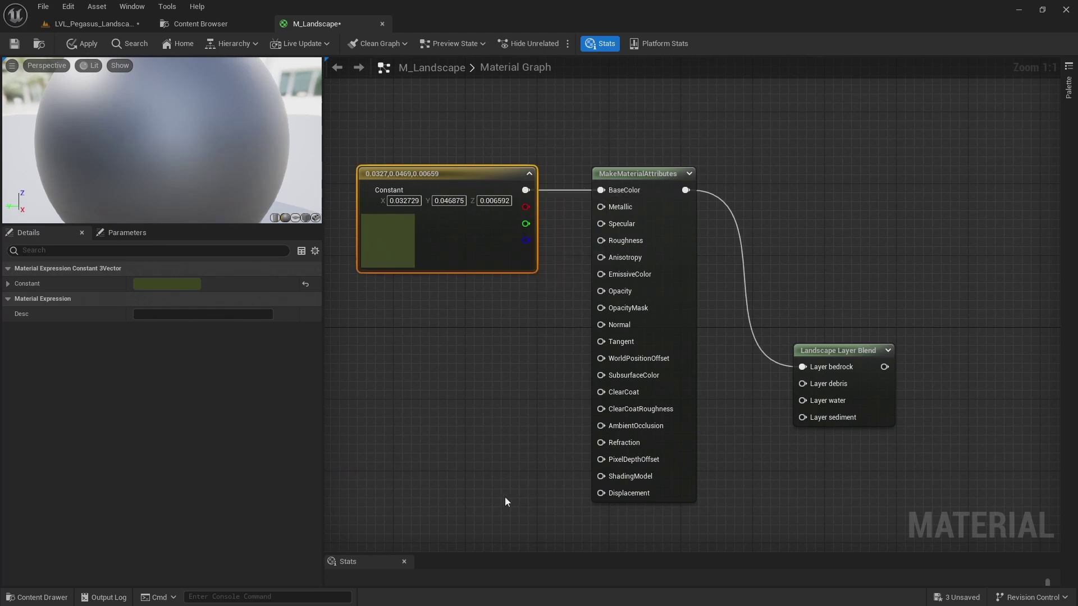
Move the Landscape Layer Blend node down, then duplicate the green constant and MakeMaterialAttributes nodes and place the copies below the originals
right_drag(505, 500, 520, 381)
scroll(520, 380, down, 2)
drag(792, 281, 813, 434)
drag(698, 450, 497, 112)
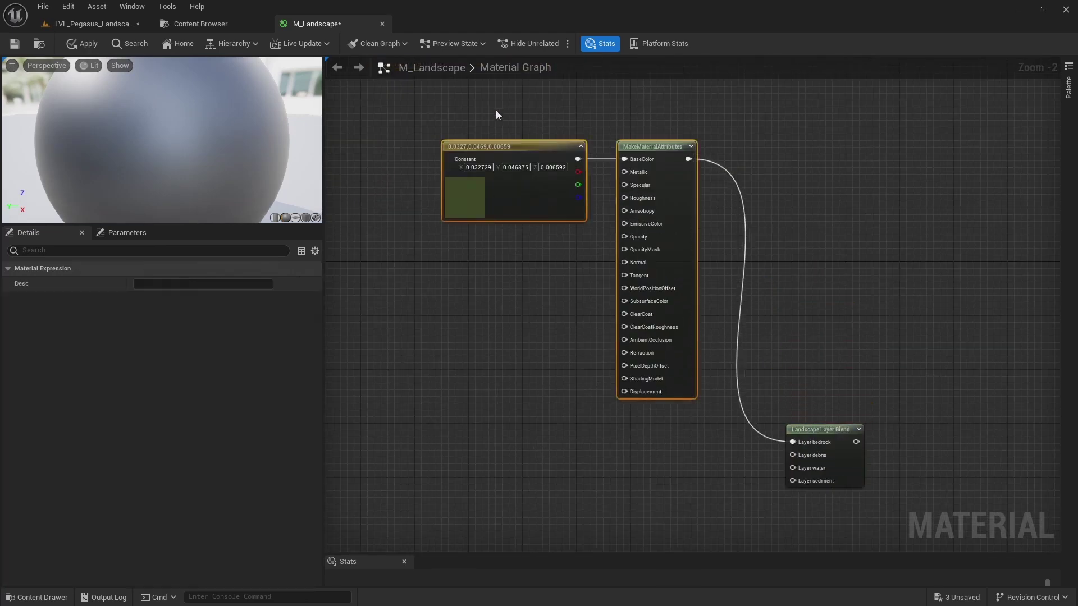
key(ctrl+d)
drag(638, 126, 653, 446)
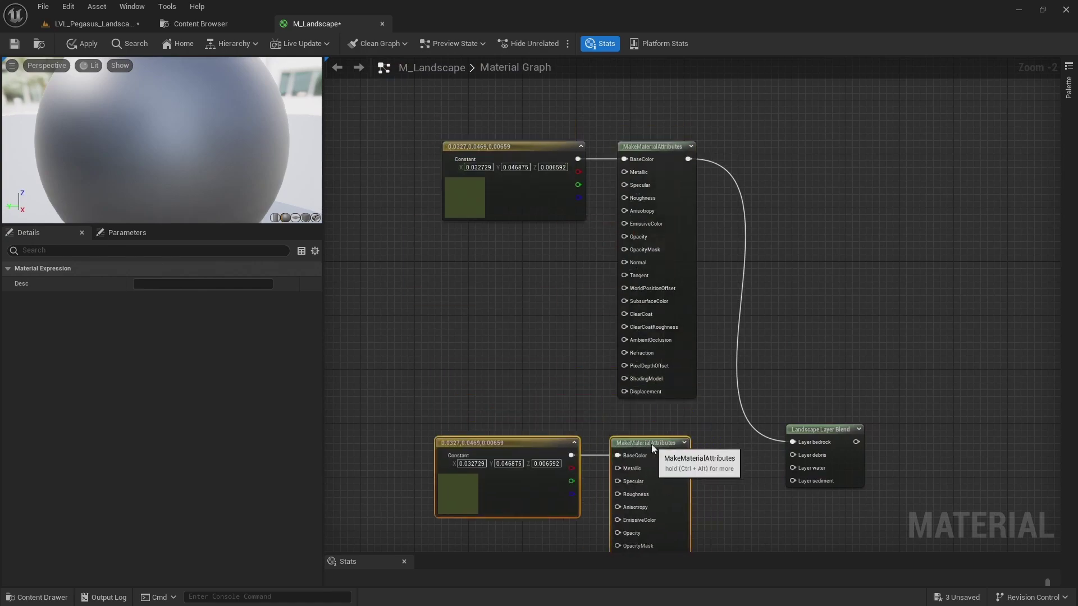
Connect the duplicated MakeMaterialAttributes output to the debris layer input of the Landscape Layer Blend node
right_drag(718, 482, 751, 317)
scroll(748, 314, up, 2)
click(746, 312)
drag(702, 291, 856, 290)
Set the duplicated constant's color to brown (0.166667, 0.092421, 0.043403) for the debris layer
click(396, 337)
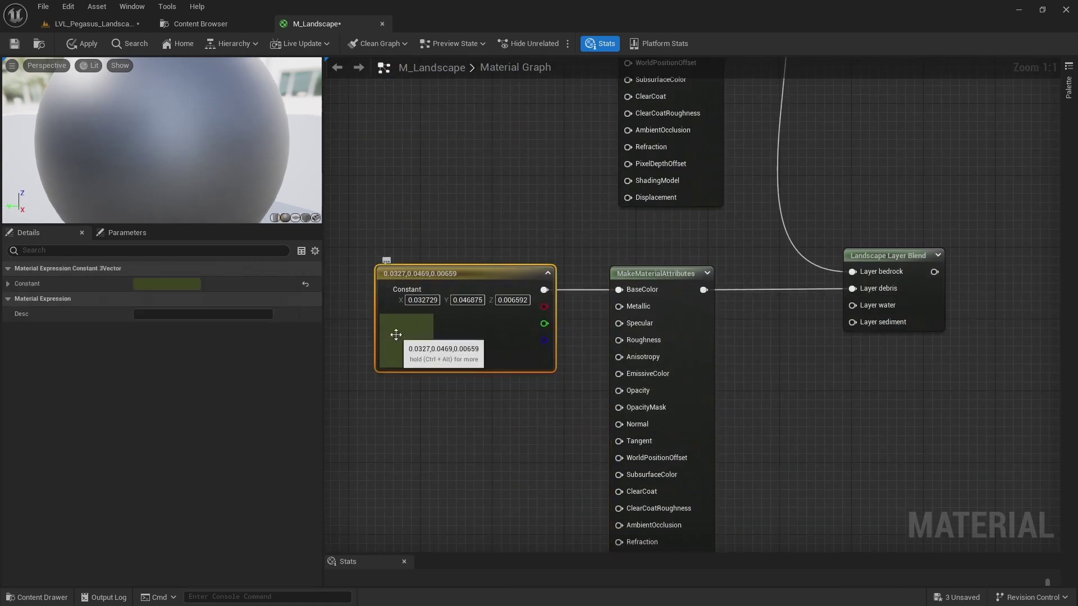
click(159, 284)
click(244, 409)
mouse_move(244, 409)
mouse_down()
mouse_move(266, 398)
mouse_move(260, 392)
mouse_move(319, 405)
mouse_up()
drag(245, 389, 255, 395)
mouse_move(318, 406)
mouse_down()
mouse_move(317, 420)
mouse_move(297, 357)
mouse_up()
click(313, 564)
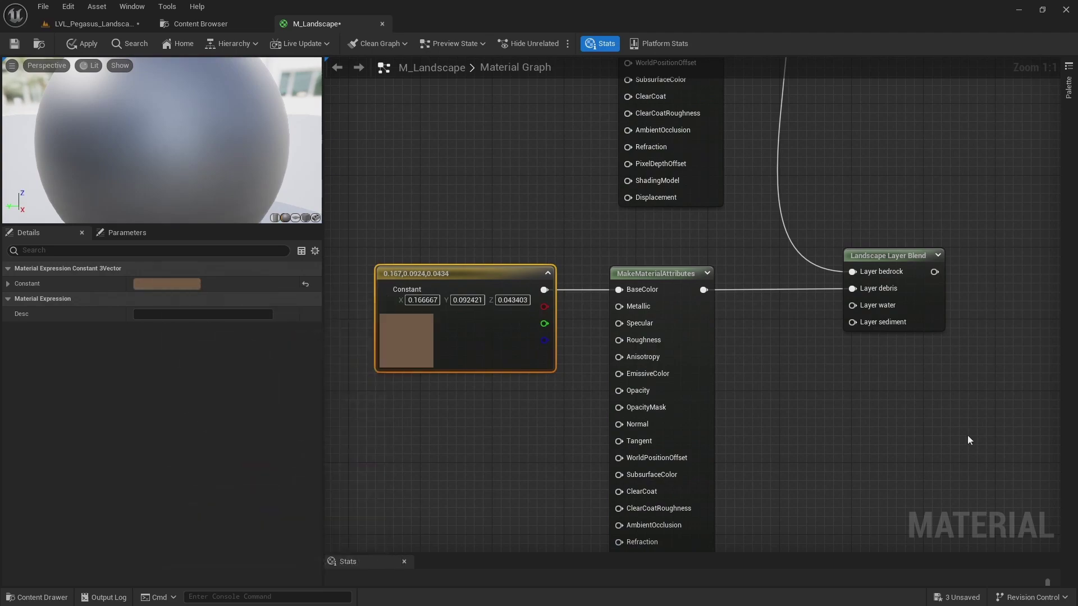
Move the Landscape Layer Blend node down, then copy the brown constant and its MakeMaterialAttributes node and place the copies below the debris pair
scroll(969, 440, down, 3)
drag(861, 116, 864, 376)
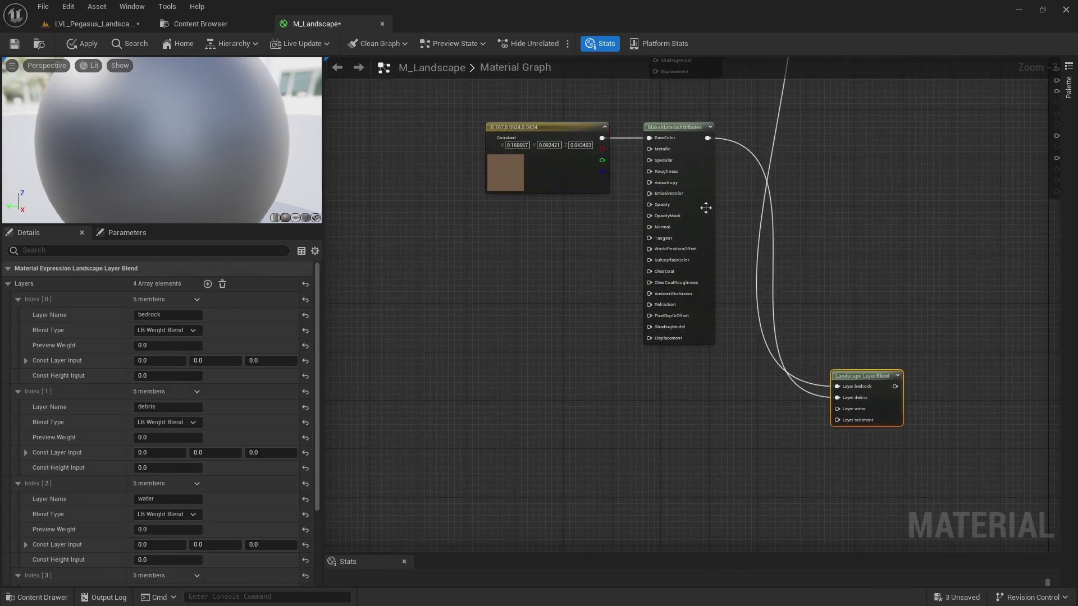
drag(409, 115, 686, 261)
key(ctrl+c)
key(ctrl+v)
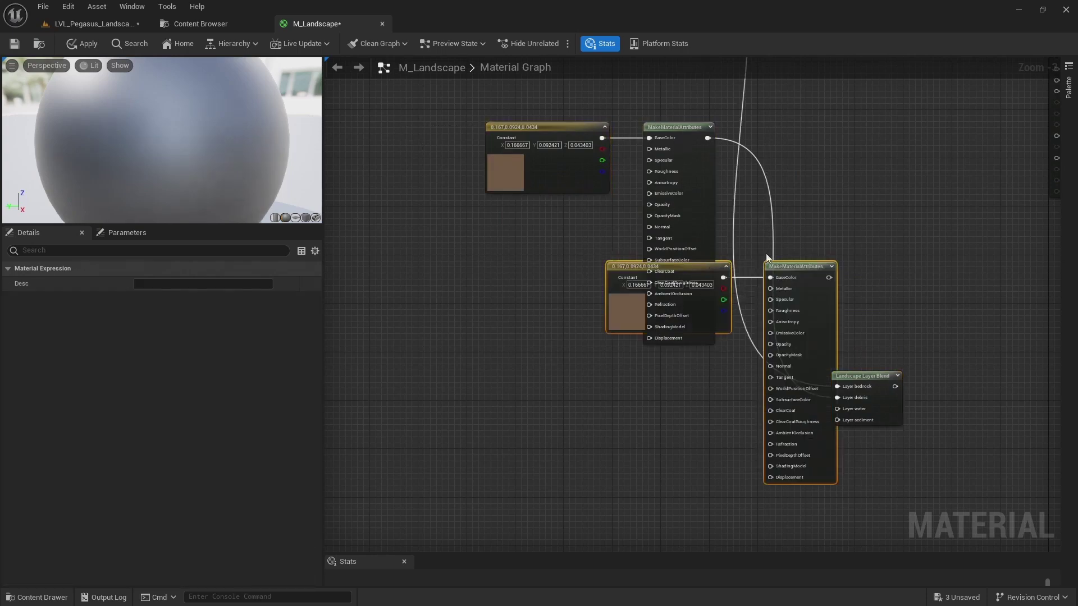
drag(821, 264, 688, 412)
Connect the copied MakeMaterialAttributes output to the water layer input of the Landscape Layer Blend node
right_drag(748, 427, 764, 197)
scroll(733, 259, up, 3)
click(730, 261)
drag(694, 180, 906, 160)
Set the copied constant's color to dark brown (0.046875, 0.020111, 0.002441) for the water layer
click(380, 233)
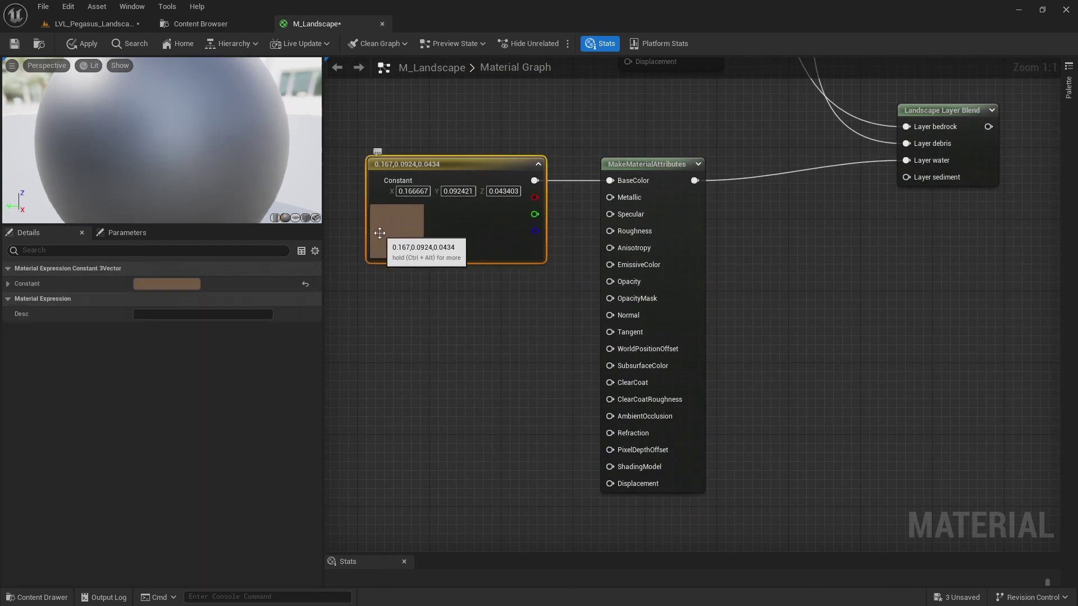
click(143, 284)
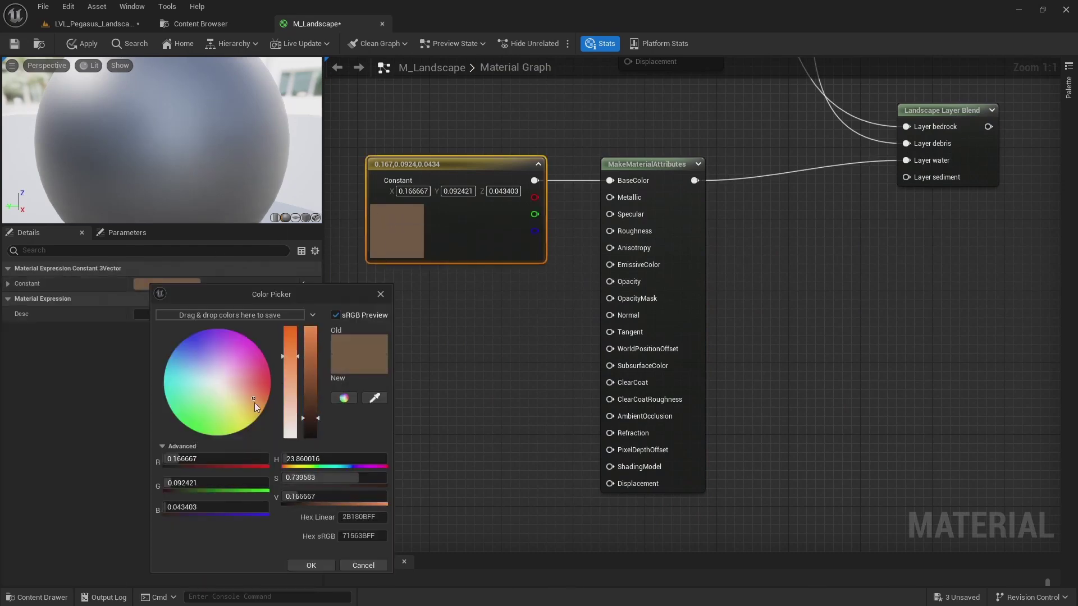
drag(310, 423, 310, 434)
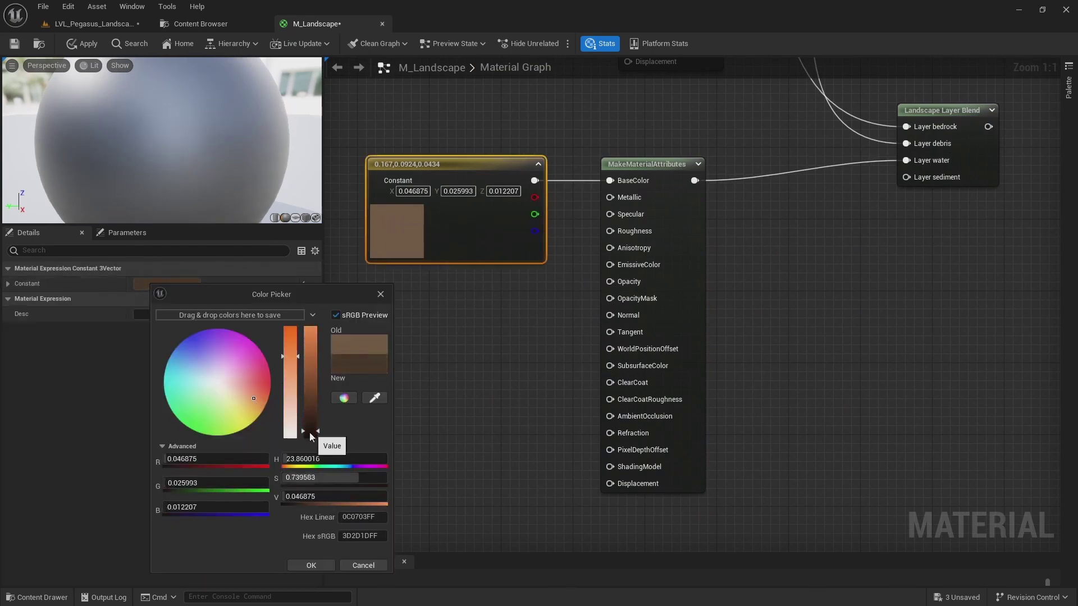
drag(287, 352, 290, 332)
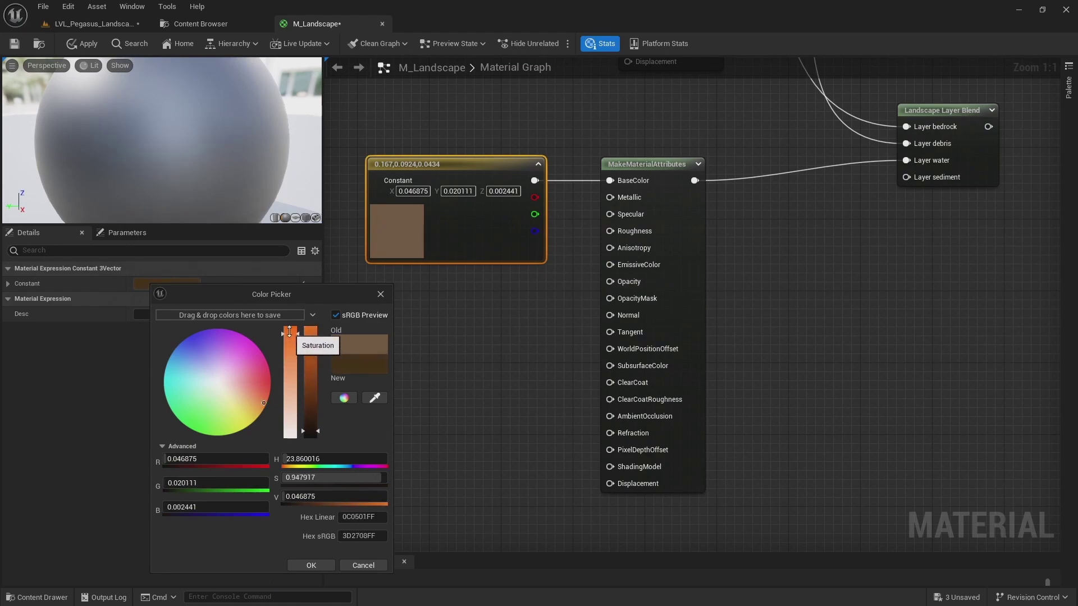
click(310, 565)
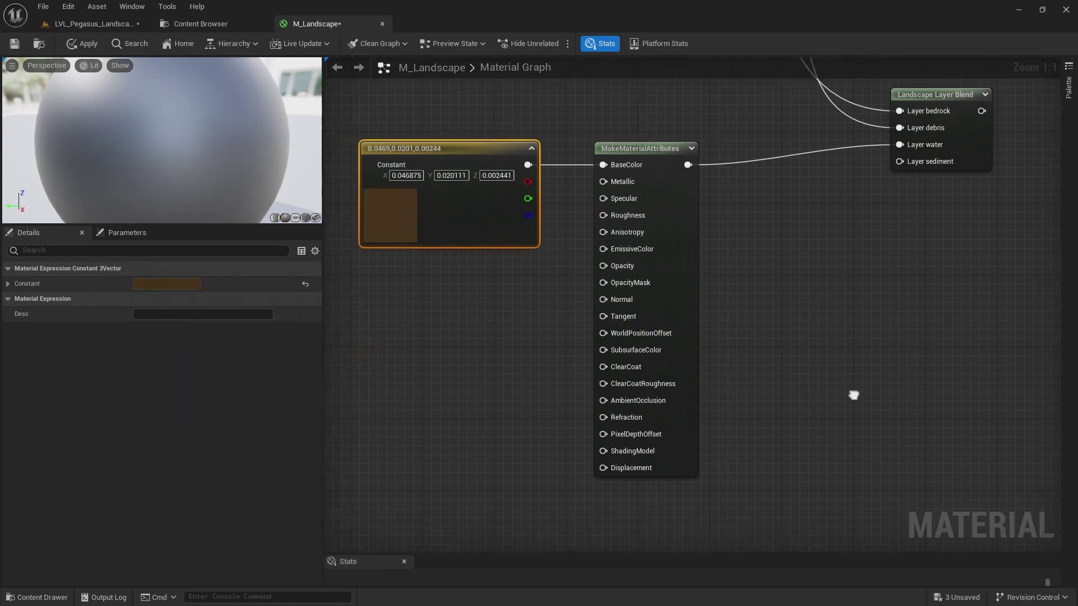
Duplicate the water layer's constant and MakeMaterialAttributes nodes below the originals and connect the copy to the sediment layer input
scroll(835, 303, down, 1)
scroll(836, 304, down, 1)
drag(818, 380, 562, 510)
key(ctrl+d)
right_drag(822, 450, 723, 277)
click(695, 255)
scroll(722, 277, down, 2)
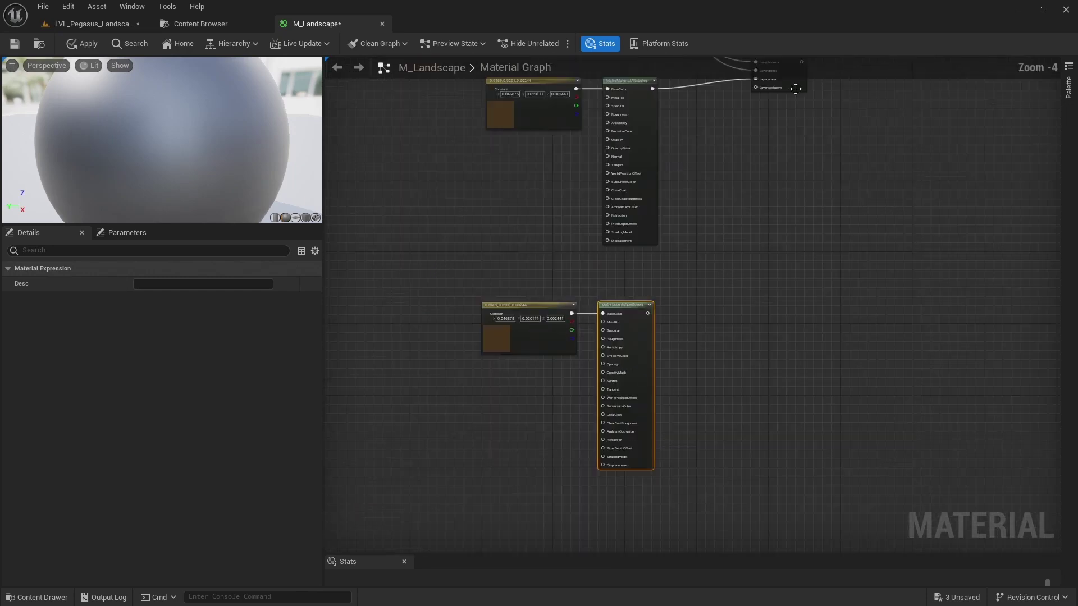
drag(763, 91, 647, 312)
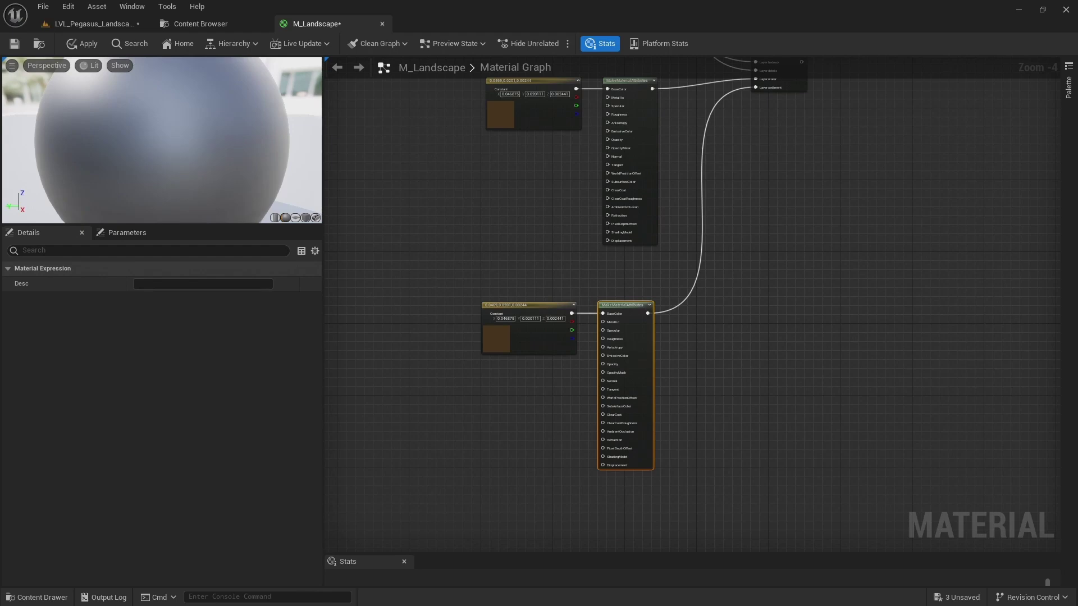
Set the sediment layer constant's color to pale beige (0.651042, 0.534624, 0.457764)
click(486, 324)
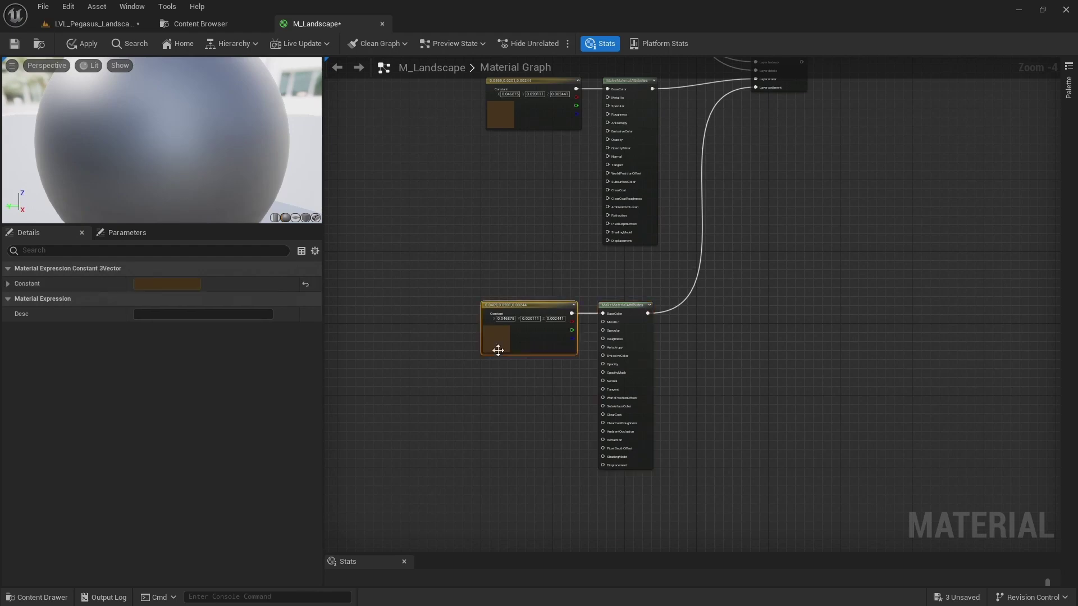
click(179, 285)
mouse_move(318, 370)
mouse_down()
mouse_move(324, 409)
mouse_move(338, 368)
mouse_up()
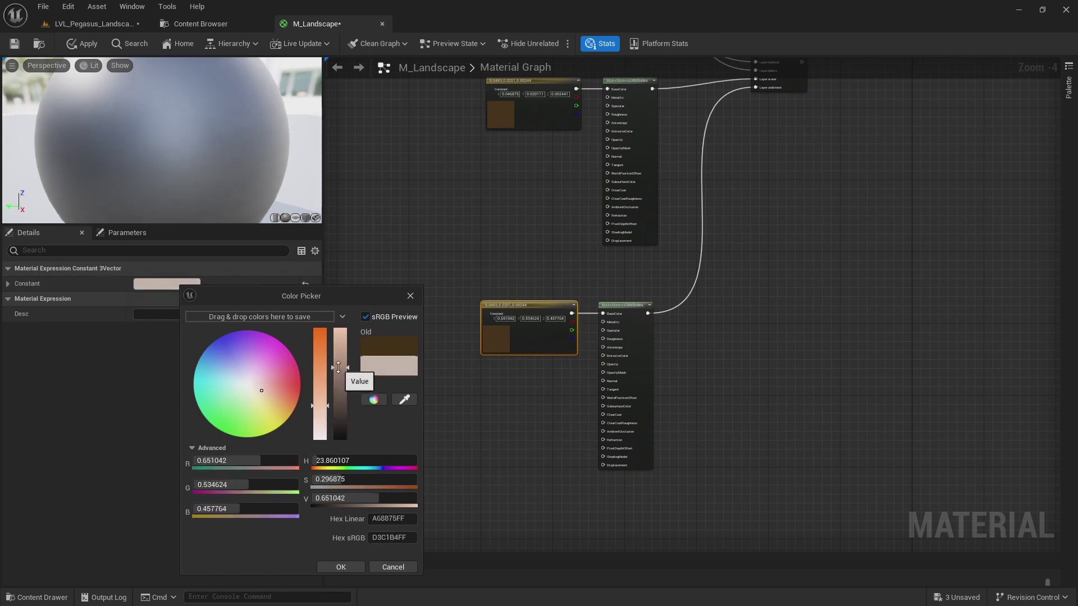
click(335, 567)
Move the M_Landscape result node down level with the Landscape Layer Blend node, leaving space between the two
scroll(869, 240, down, 2)
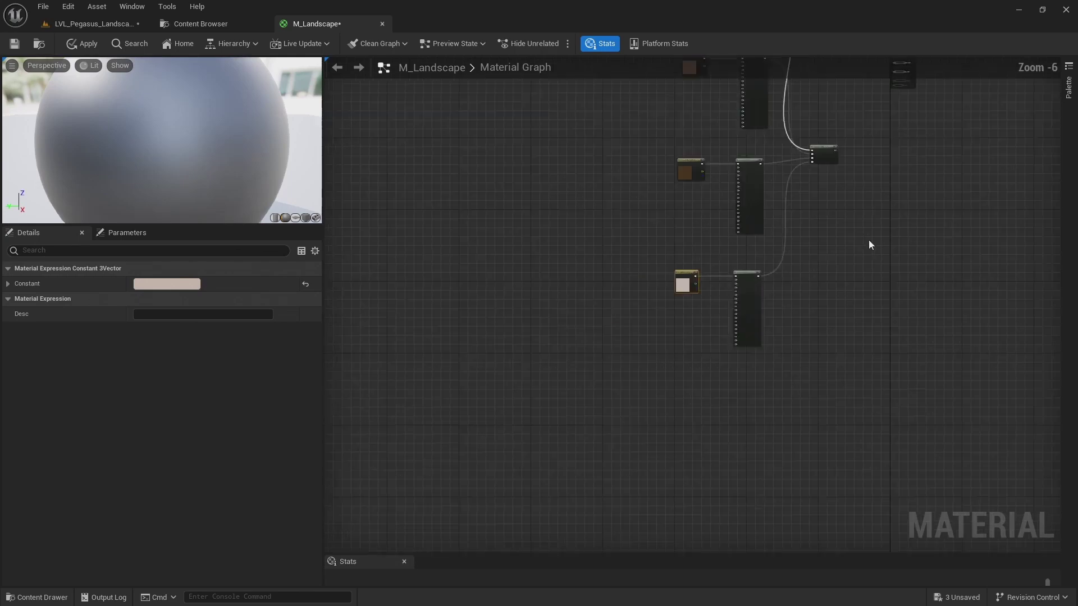
right_drag(868, 240, 650, 325)
scroll(652, 275, up, 2)
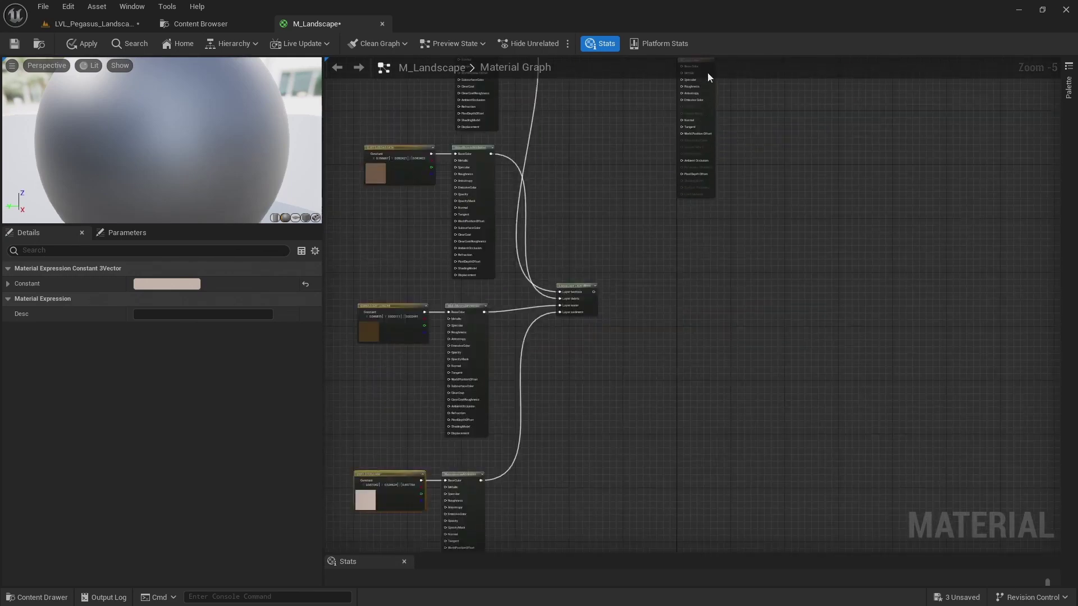
drag(715, 127, 741, 300)
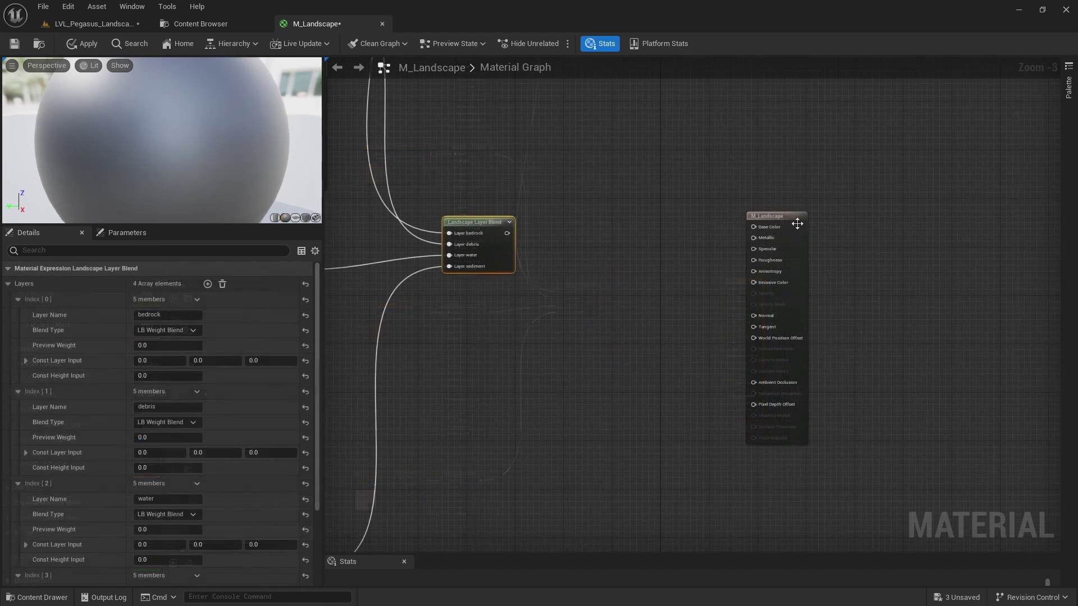
drag(796, 224, 827, 224)
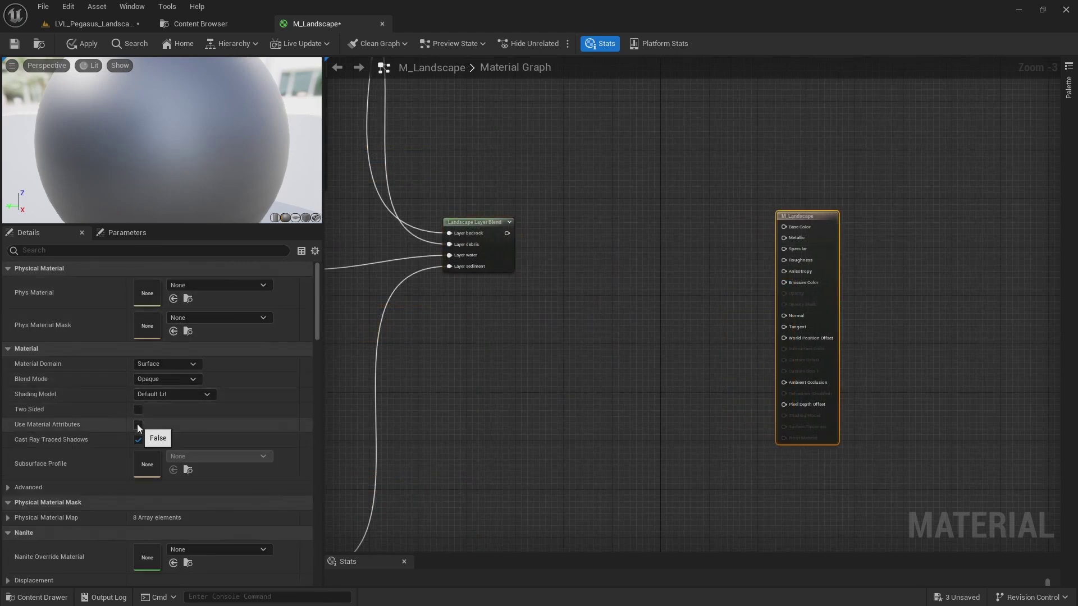
click(138, 425)
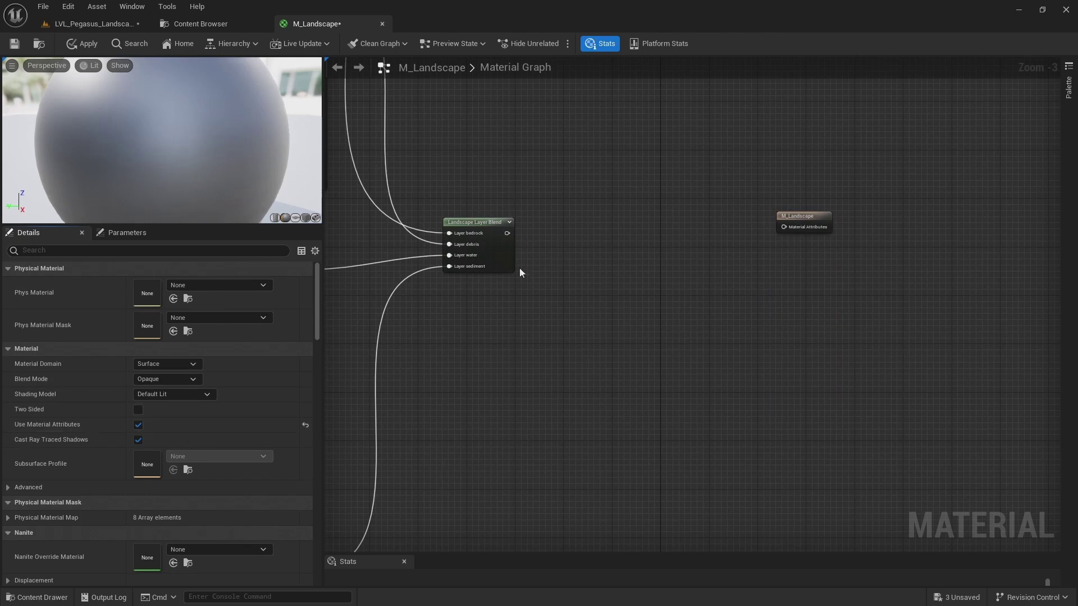
drag(507, 233, 790, 231)
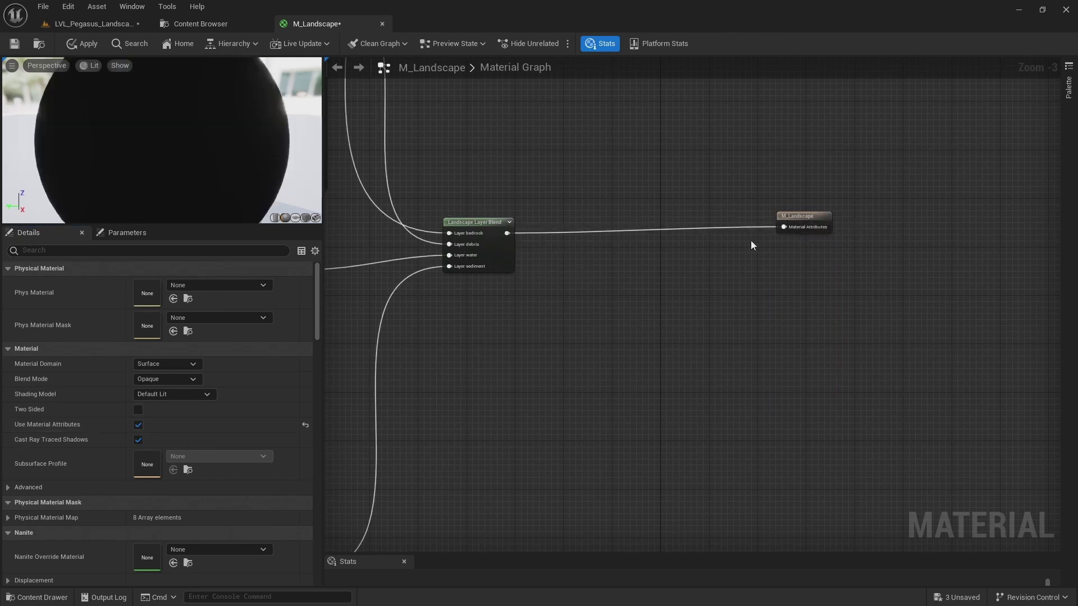
alt+click(784, 227)
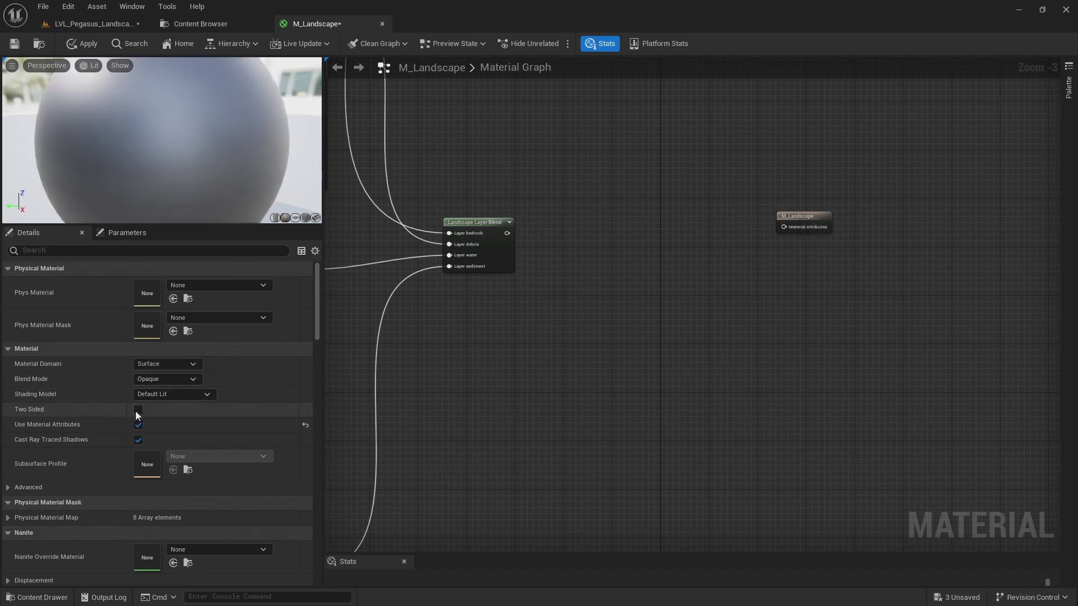
click(138, 425)
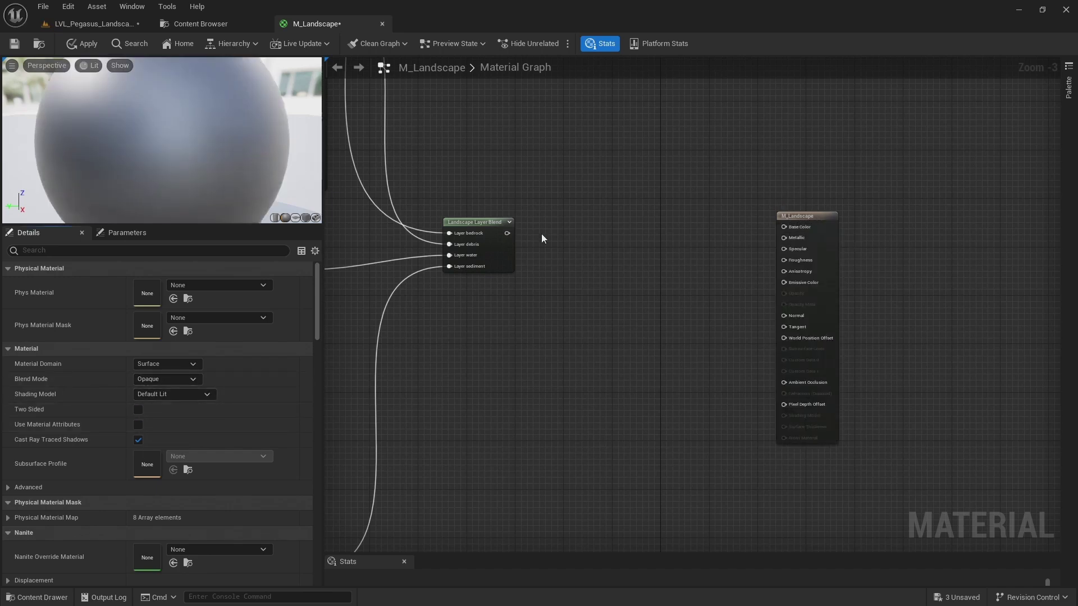
Add a BreakMaterialAttributes node on the Landscape Layer Blend output and connect its BaseColor to Base Color of the M_Landscape result node
drag(802, 214, 904, 210)
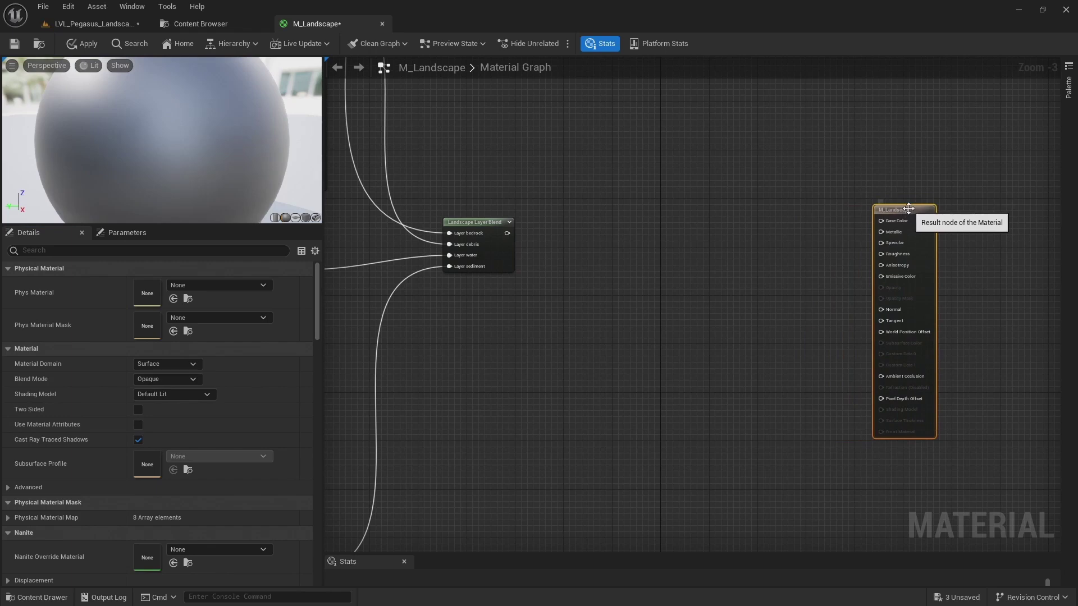
drag(507, 233, 609, 240)
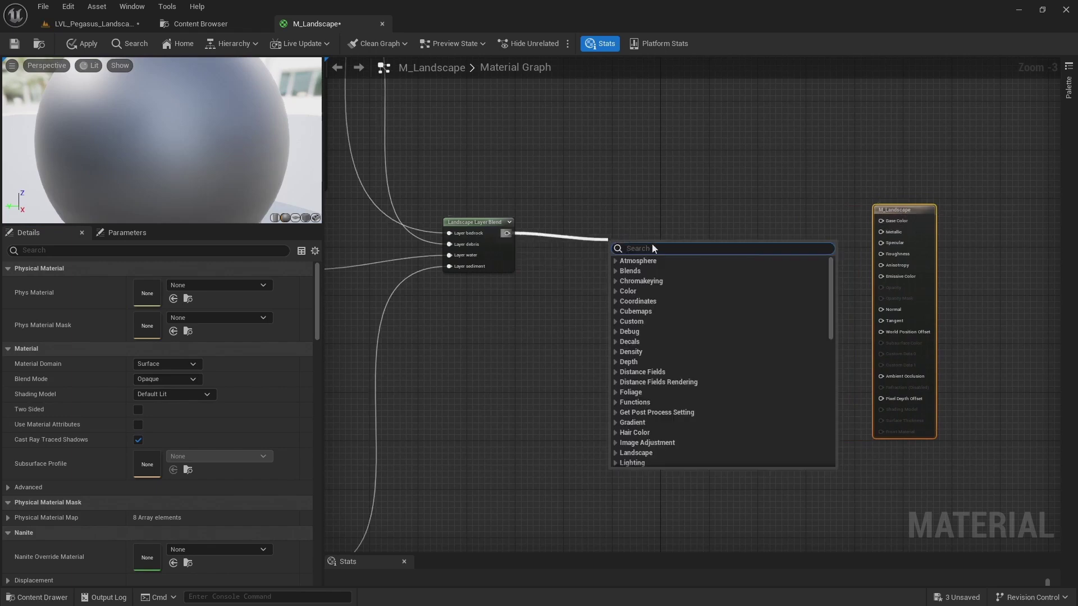
text(break)
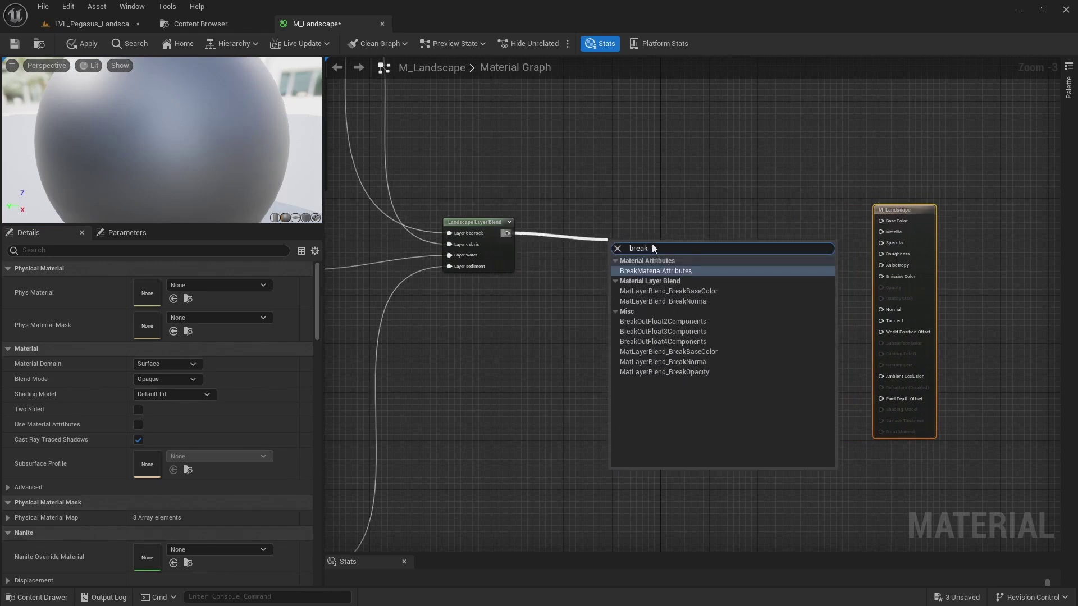
key(Return)
drag(650, 245, 882, 221)
scroll(730, 177, down, 4)
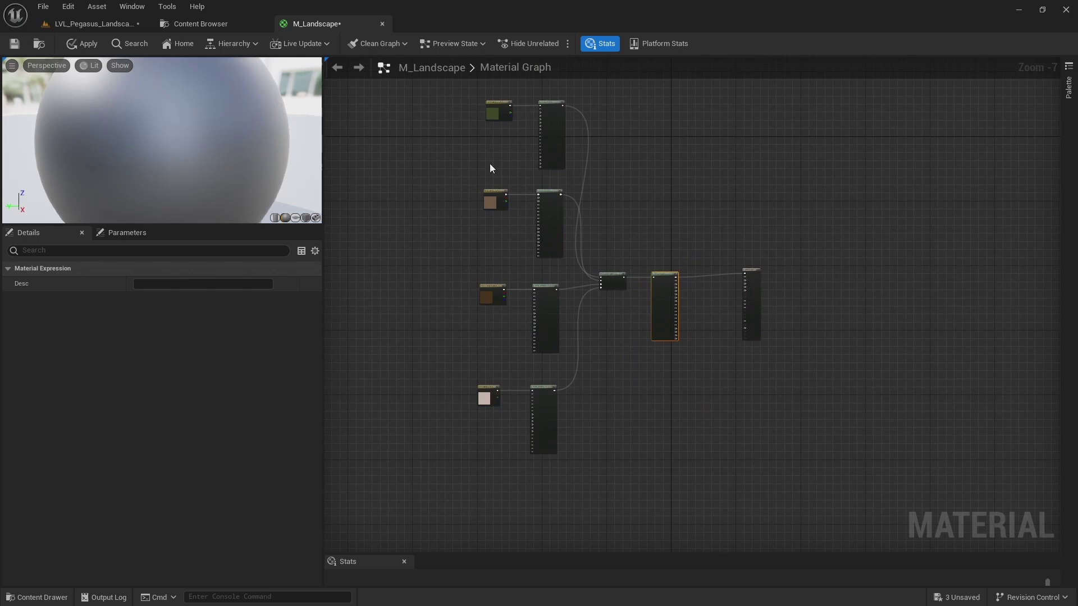
Add a scalar Constant node beside the M_Landscape result node and connect it to the Roughness input
scroll(691, 288, up, 6)
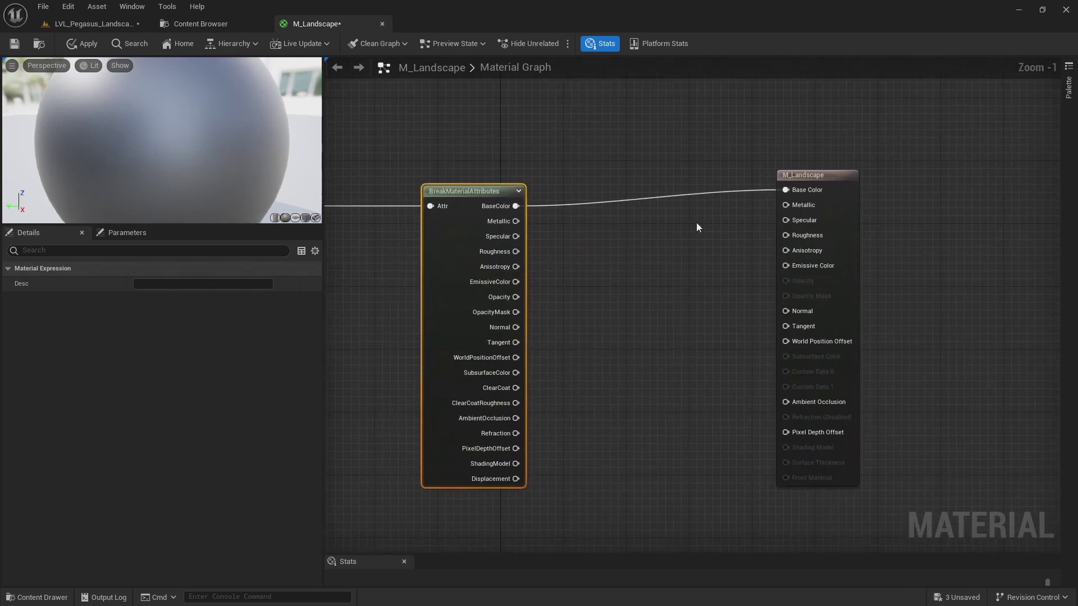
click(744, 258)
click(721, 263)
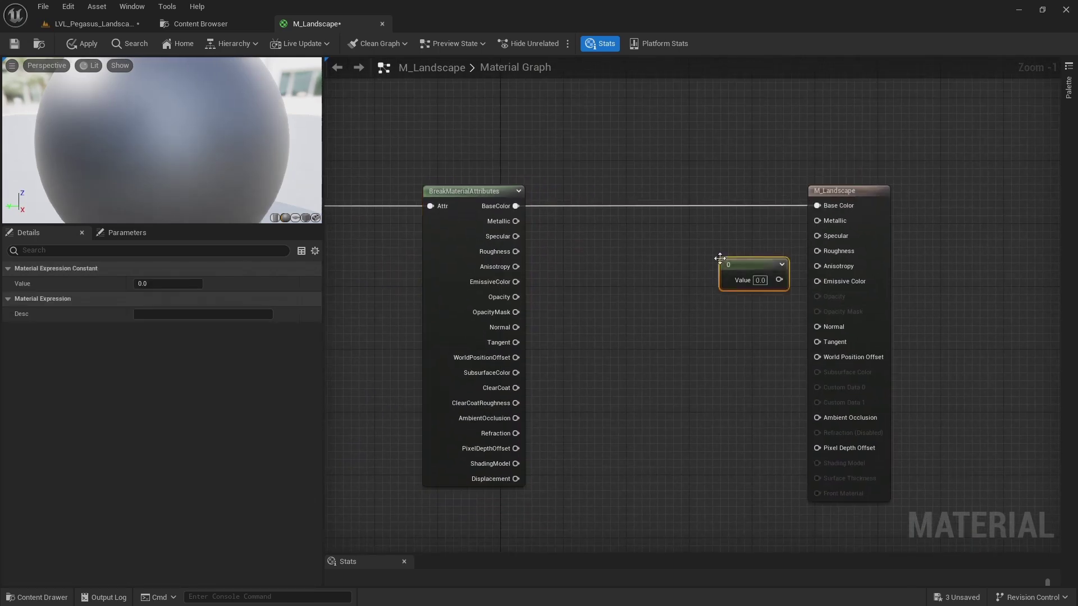
drag(723, 268, 817, 251)
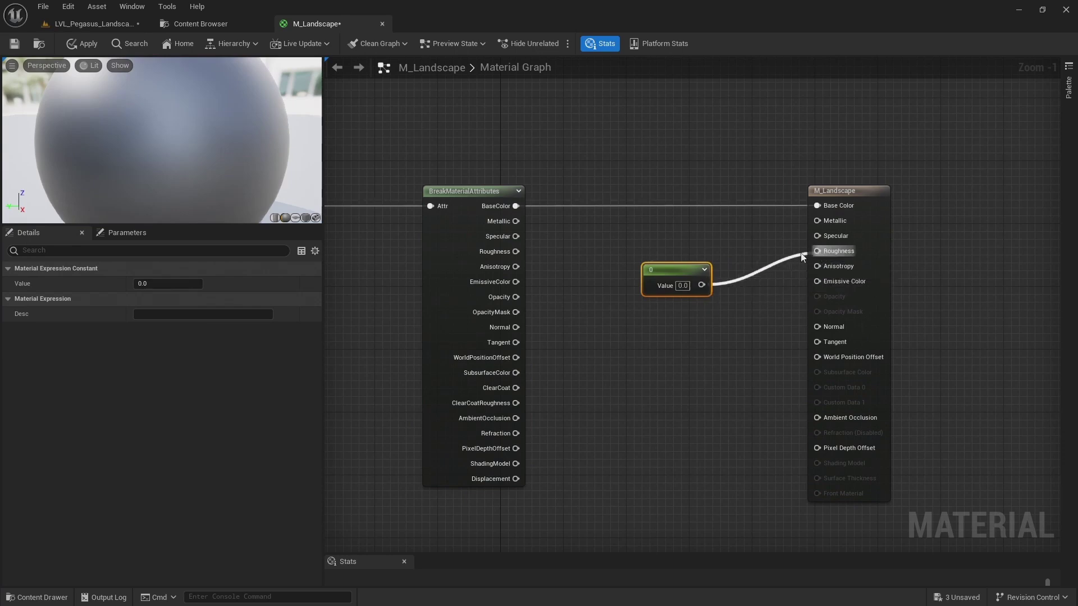
Set the roughness constant's value to 0.8 and save the M_Landscape material
drag(160, 286, 151, 285)
click(158, 286)
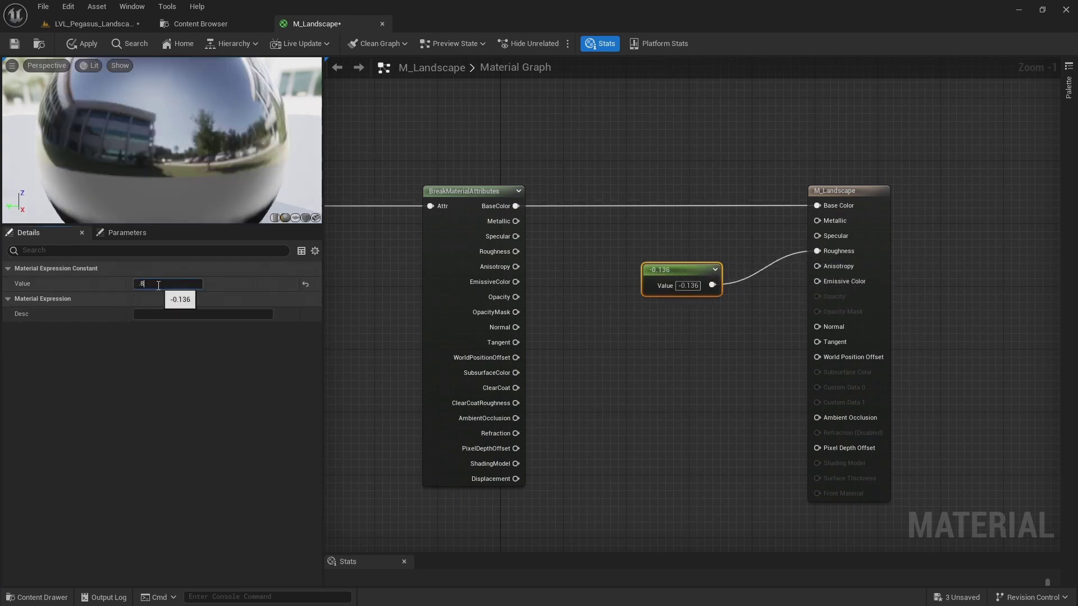
key(Return)
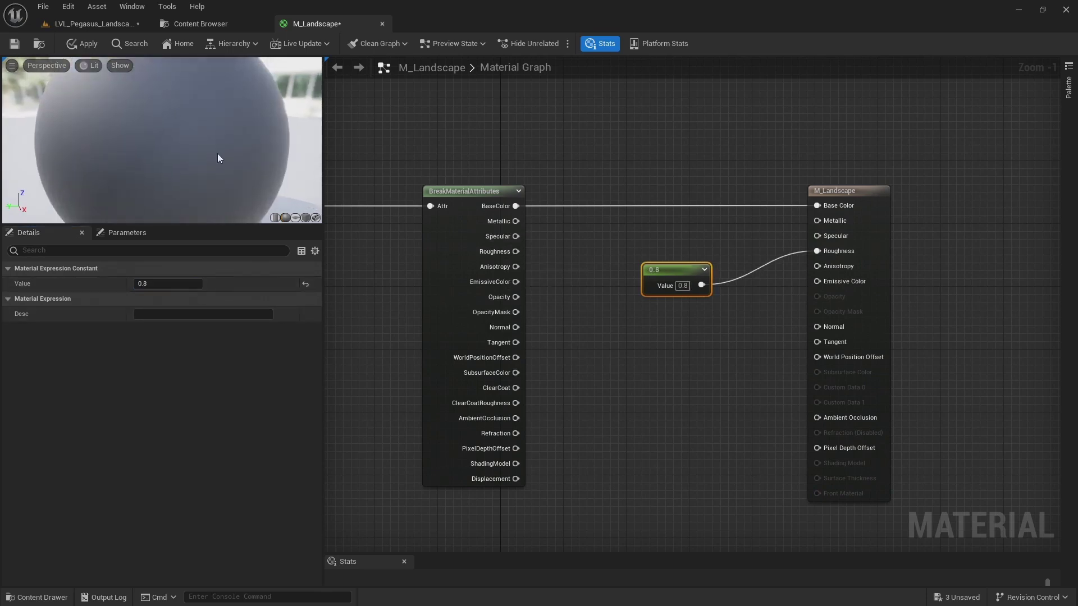
scroll(218, 154, down, 5)
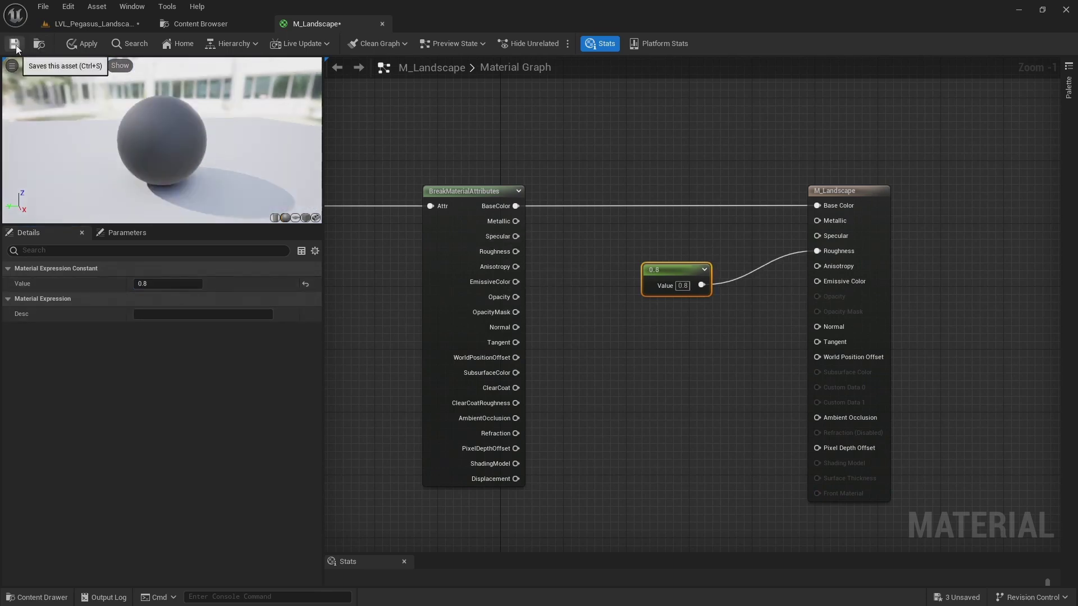
click(14, 45)
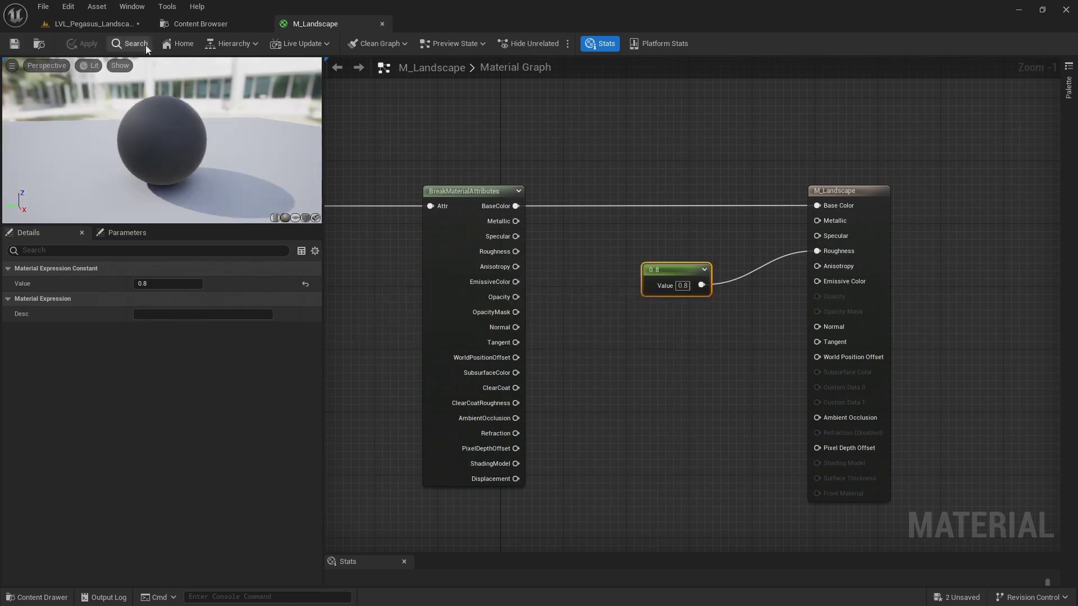
Return to the landscape demo level, select the sop_pe_landscape_1_0 Houdini asset and save the current level
click(90, 23)
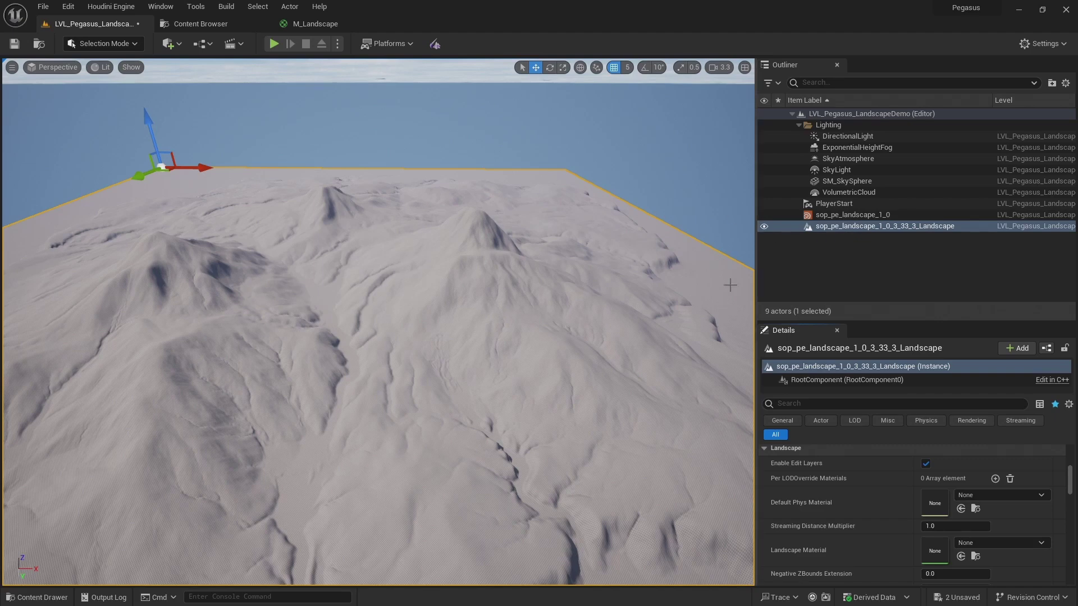
click(845, 215)
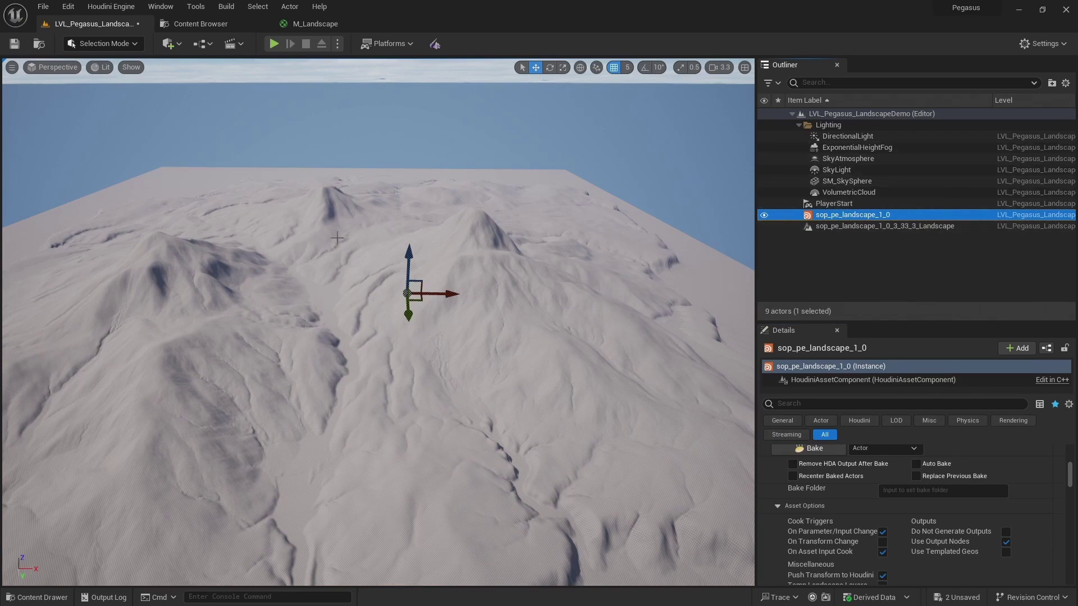
click(43, 7)
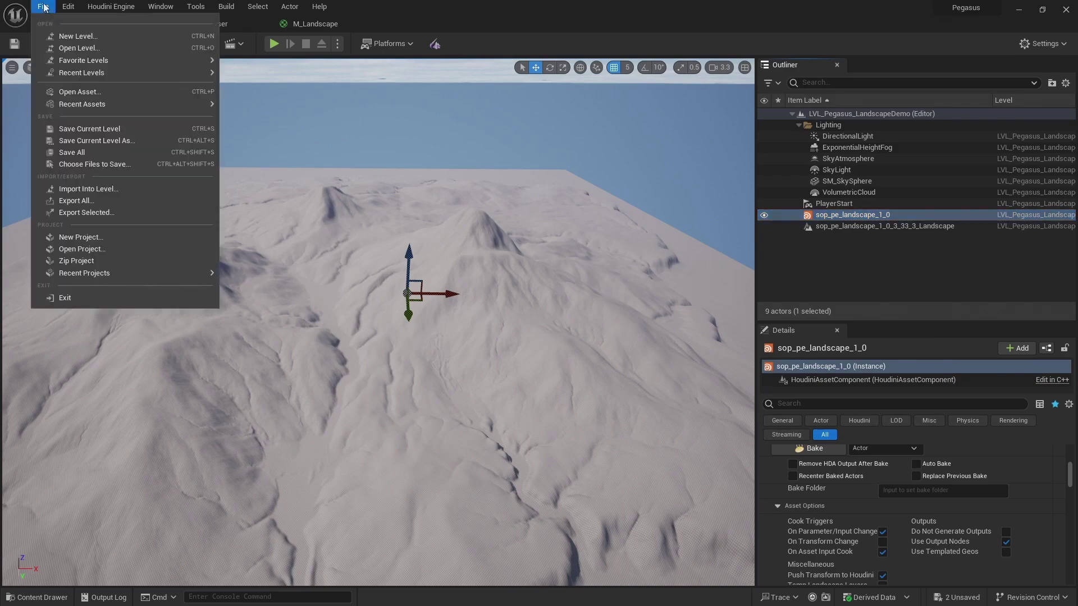
Open Houdini Session Sync to work on the asset in a live Houdini session
click(105, 6)
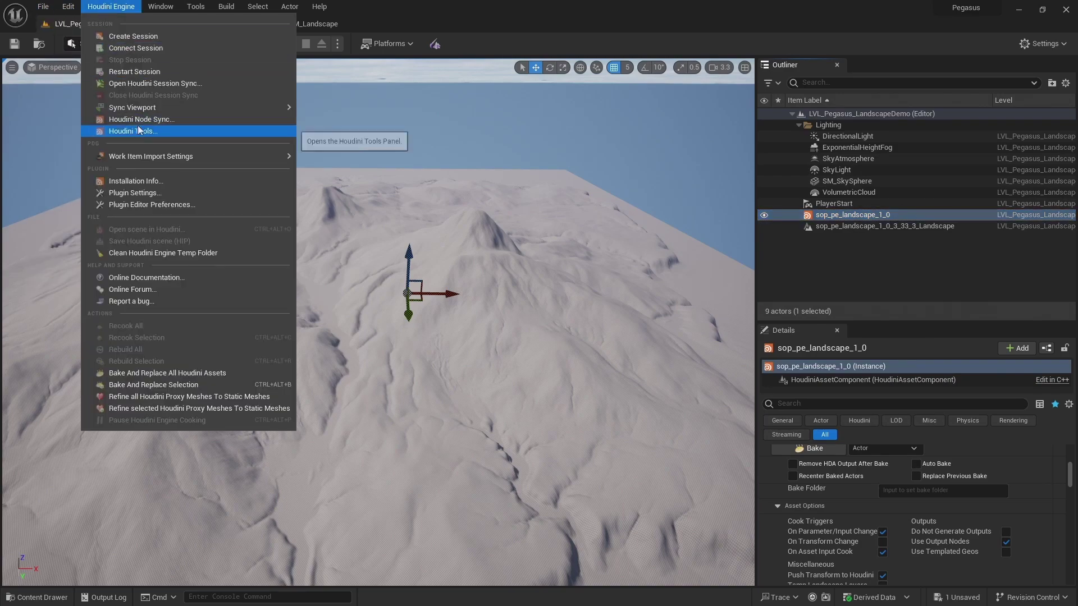
click(146, 84)
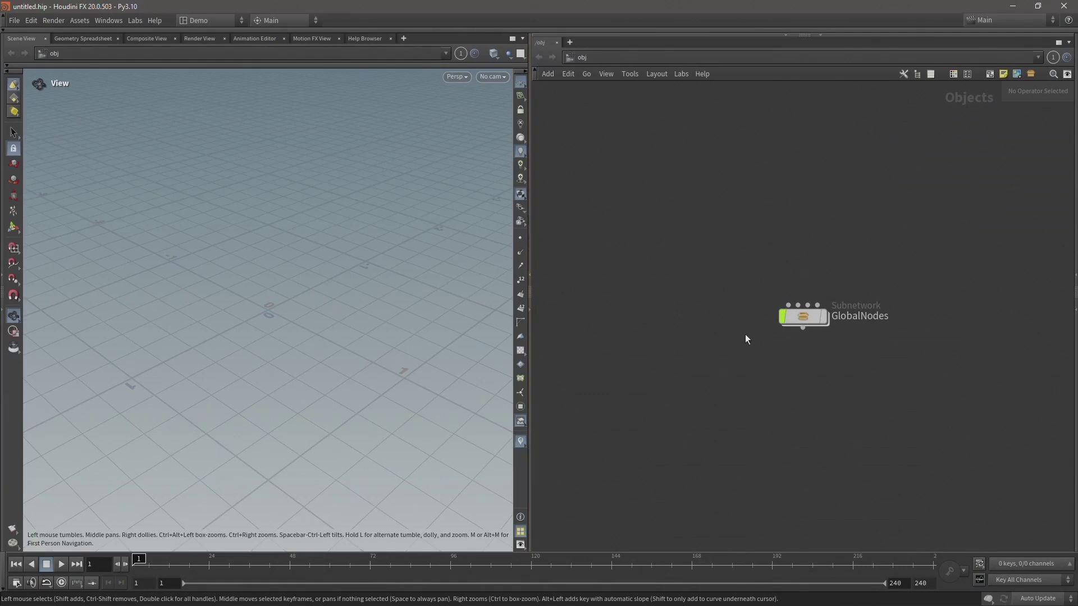
Arrange the Houdini window side by side with the Unreal Editor, keeping the GlobalNodes node in view
click(736, 314)
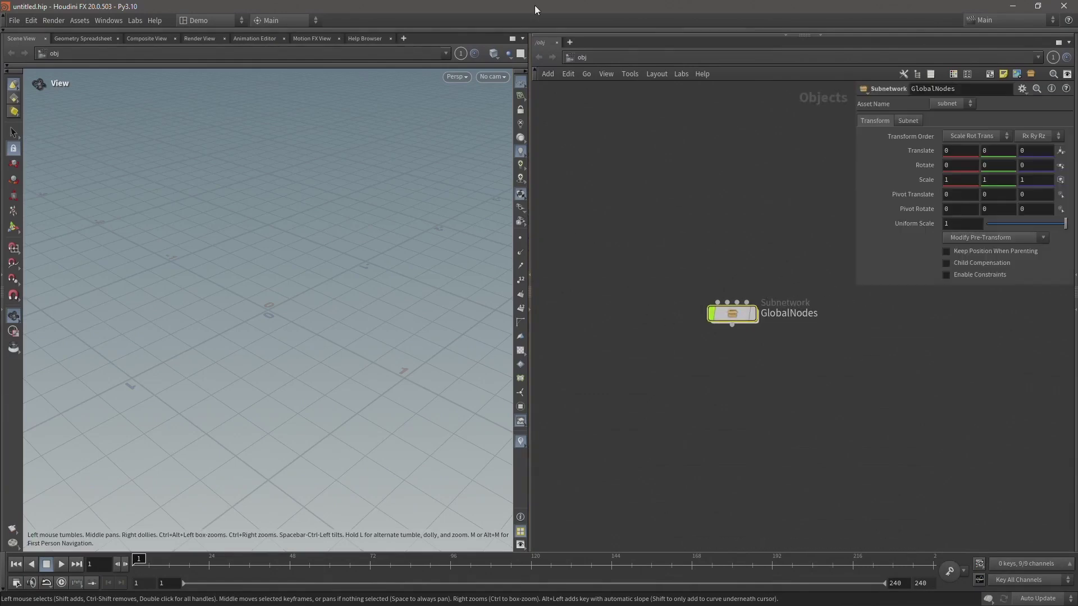
drag(534, 5, 594, 44)
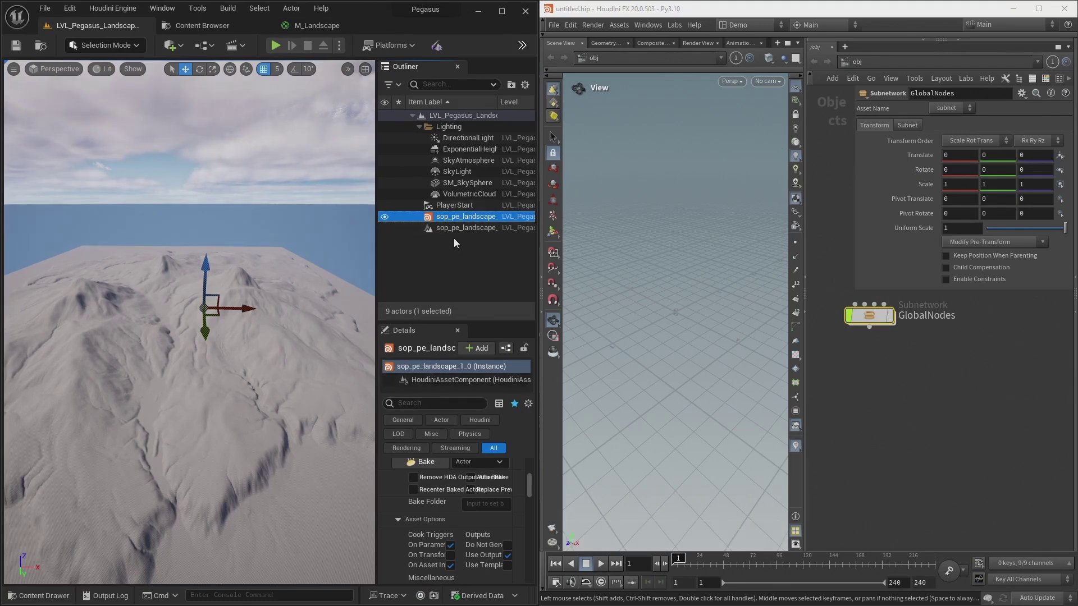
middle_drag(927, 378, 957, 403)
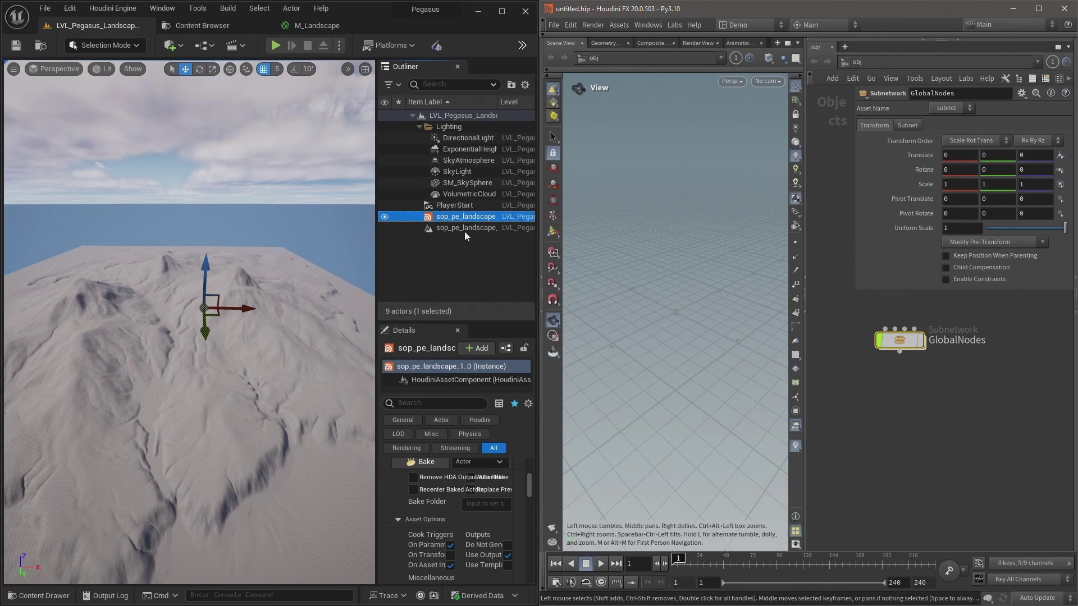
Enlarge the Details area to reach sop_pe_landscape_1_0's Houdini Engine controls, load the asset into the live session and widen the level viewport again
drag(376, 469, 205, 465)
drag(338, 324, 338, 235)
scroll(314, 460, up, 4)
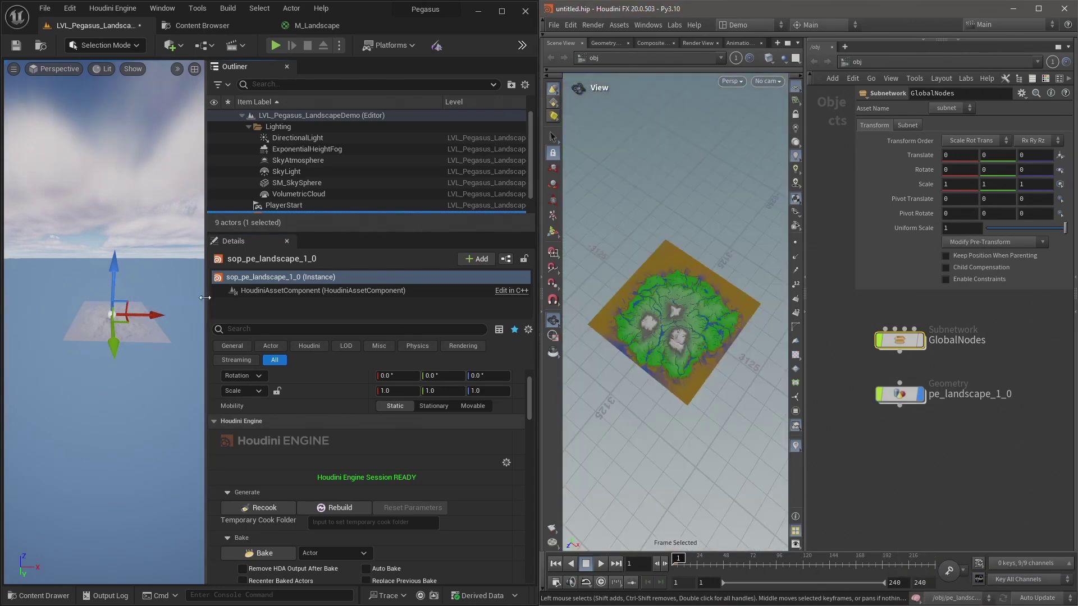
drag(204, 298, 453, 297)
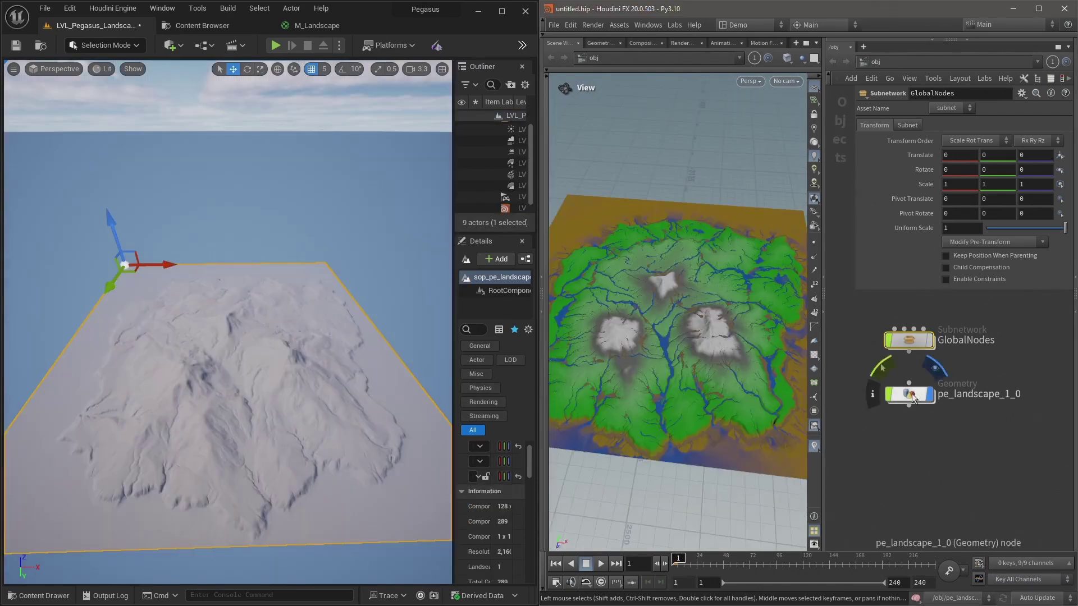
Enter the pe_landscape_1_0 geometry object in Houdini, allow editing of the pe_landscape1 asset's contents and open its internal network
click(913, 401)
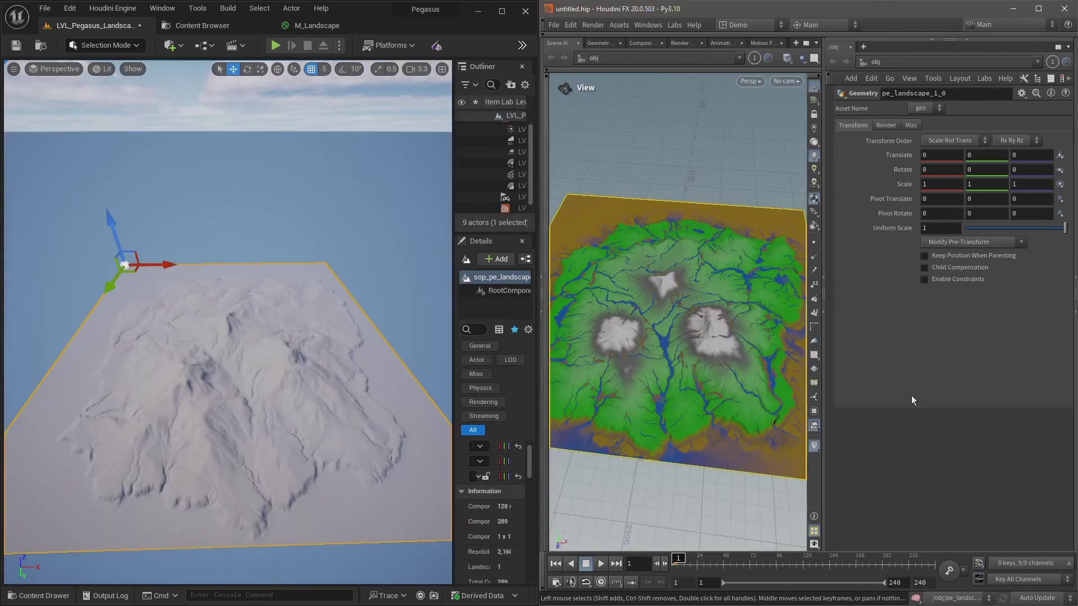
key(p)
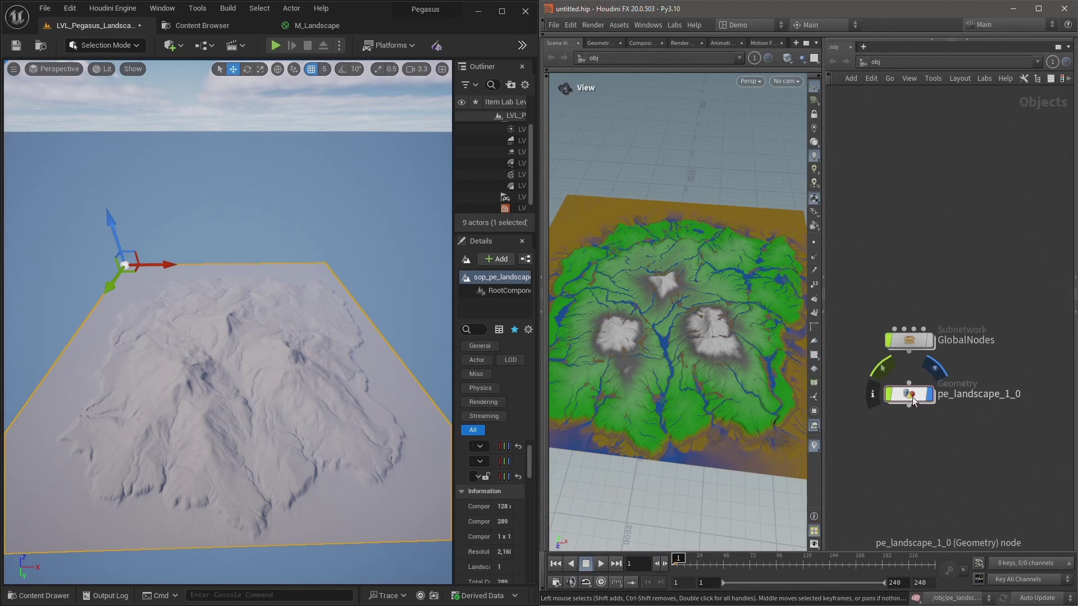
double_click(912, 396)
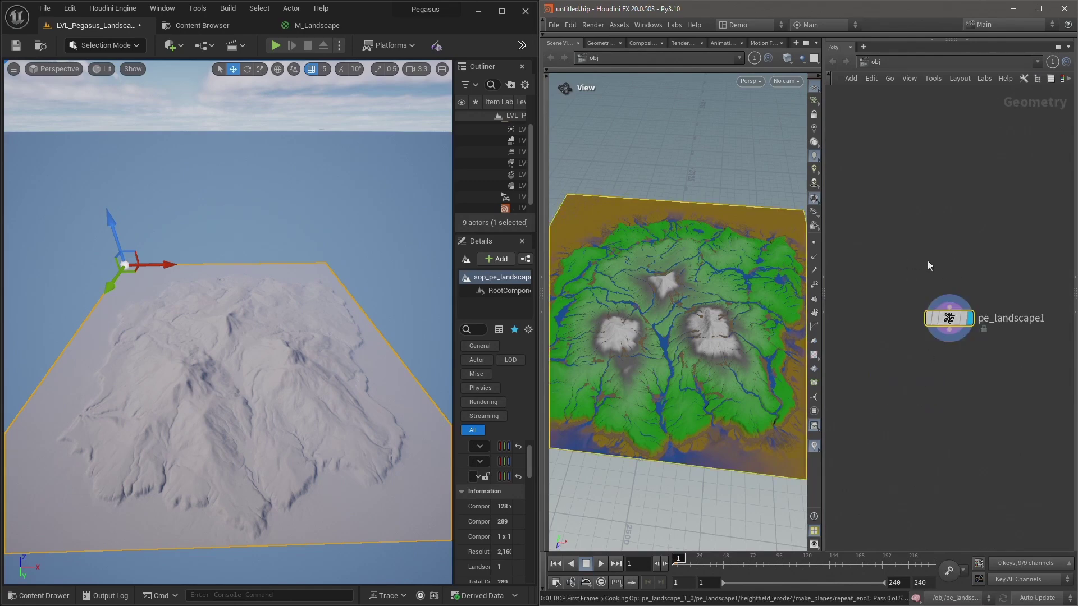
right_click(876, 245)
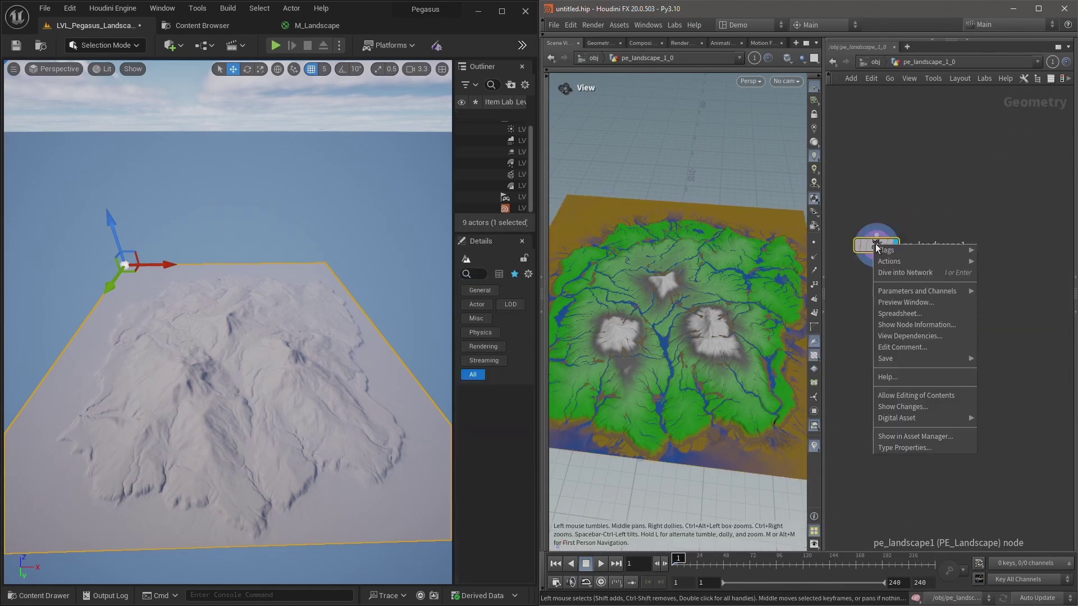
click(908, 396)
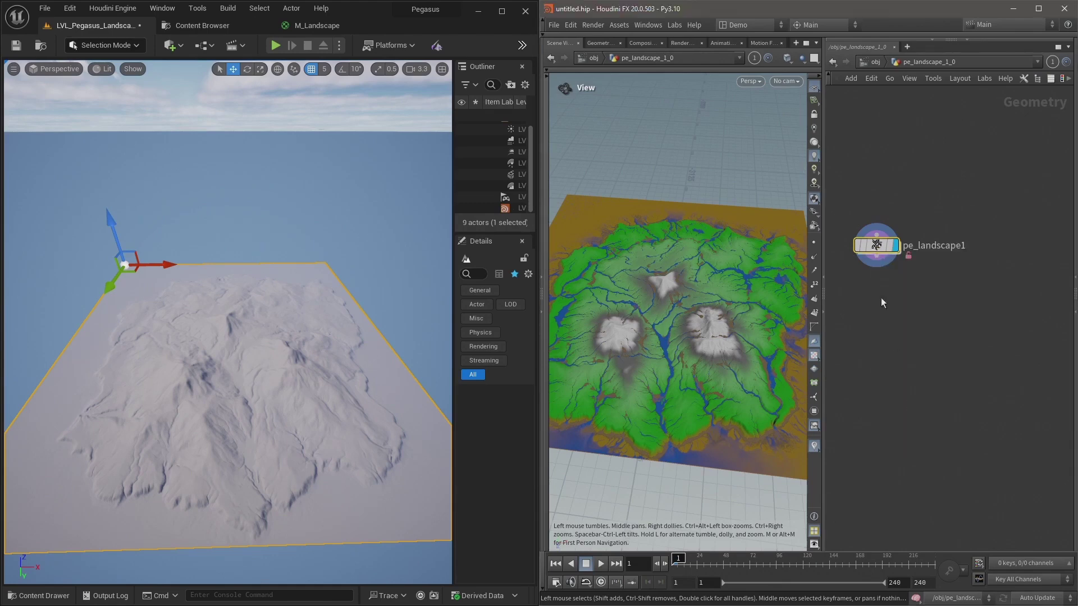
double_click(877, 246)
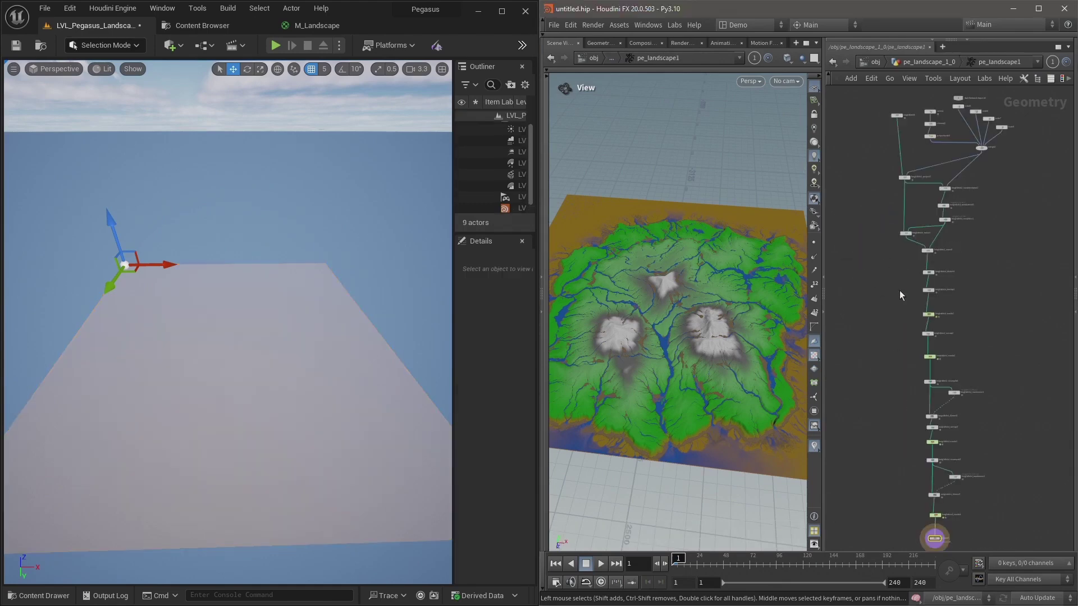
Add an Attribute Create node near the end of the network, fed by the output of heightfield_erode4
middle_drag(1000, 419, 974, 203)
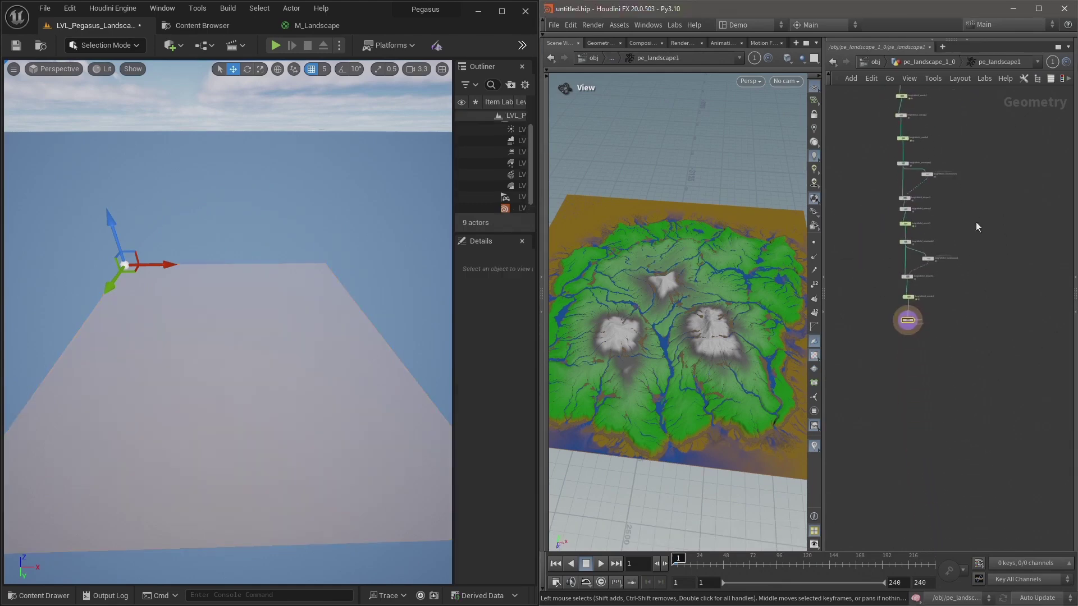
scroll(938, 325, up, 4)
middle_drag(938, 325, 978, 298)
scroll(955, 281, up, 3)
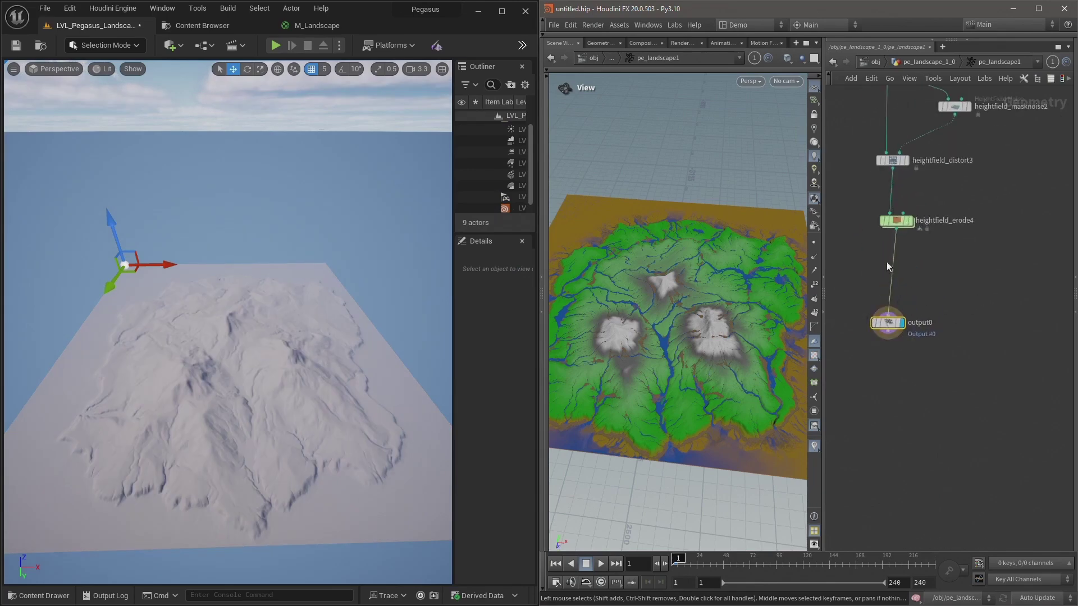
click(899, 232)
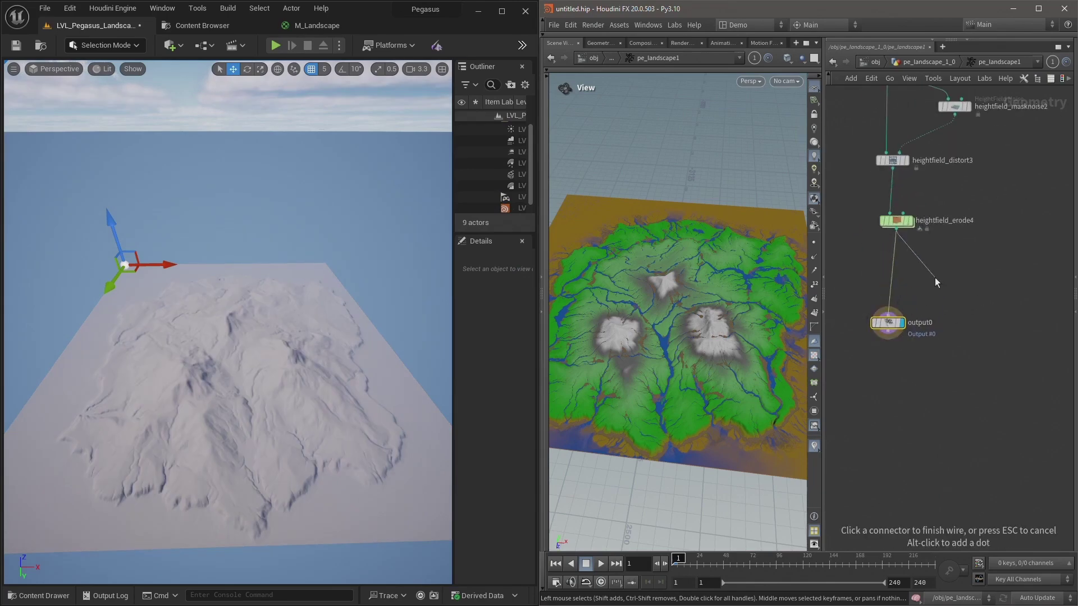
key(Tab)
text(att a)
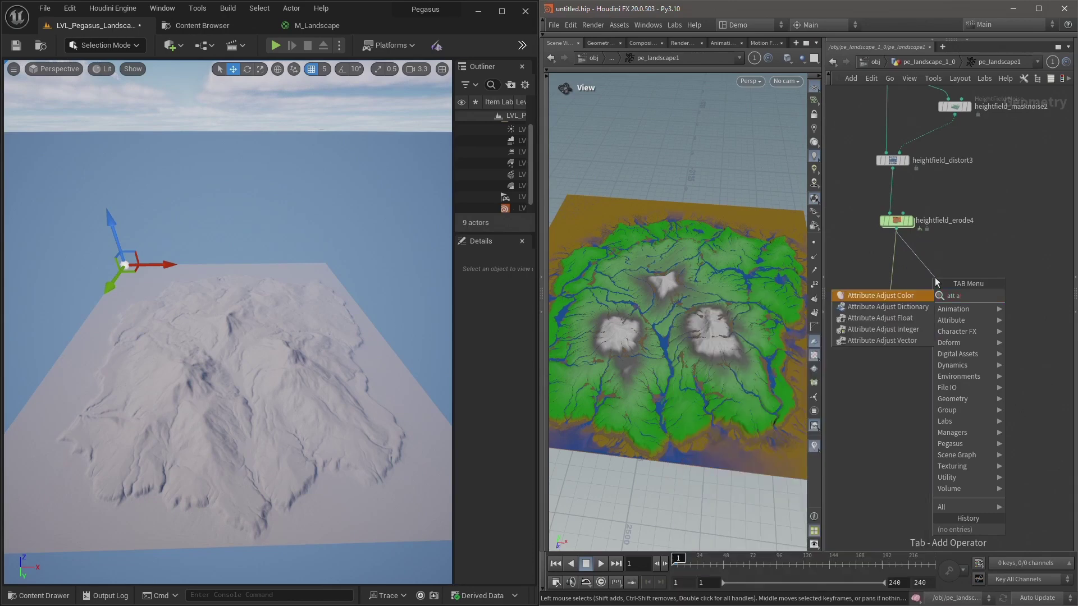
key(BackSpace)
text(cre)
key(Return)
click(935, 277)
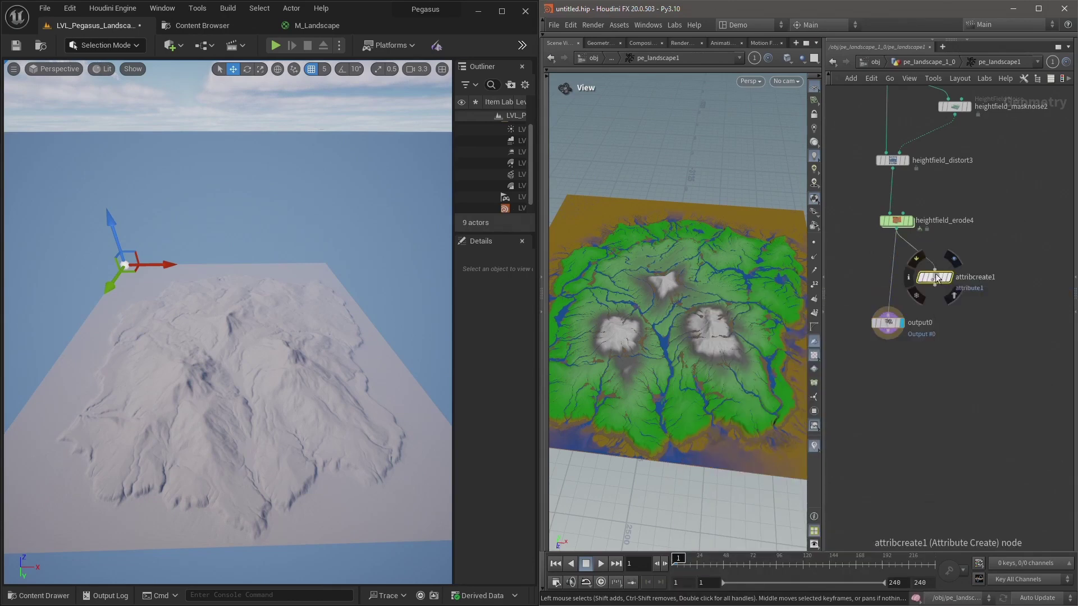
Rename the new Attribute Create node as attrib_unreal_material
double_click(973, 276)
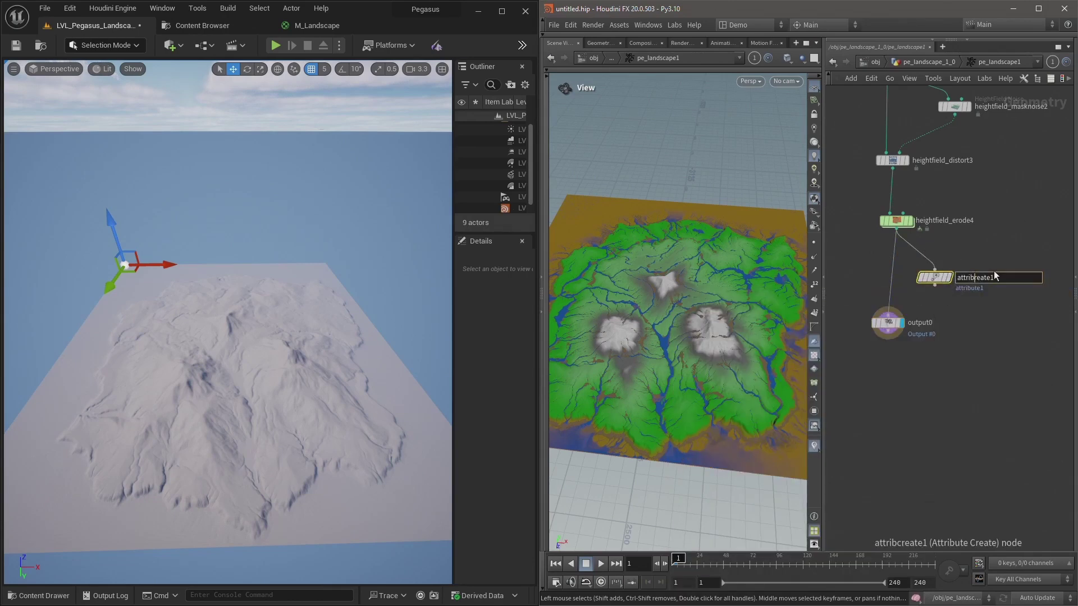
key(Delete)
key(Delete)
key(Return)
Show the node's parameters, widen the Houdini workspace to make them readable and name the attribute unreal_material
key(p)
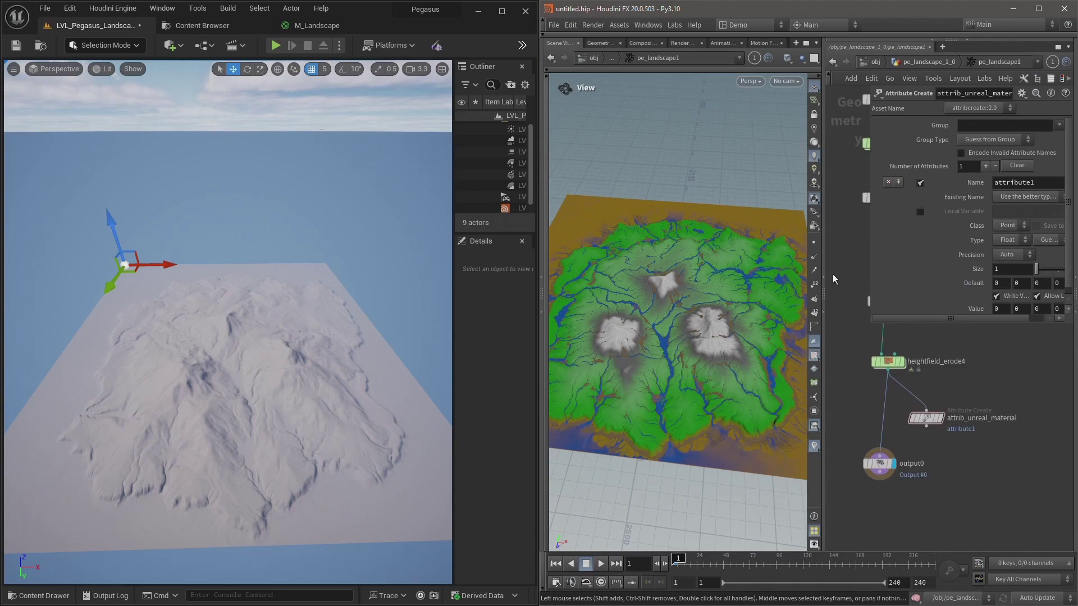
drag(824, 274, 756, 273)
middle_drag(794, 269, 749, 257)
drag(540, 2, 152, 8)
drag(870, 290, 777, 297)
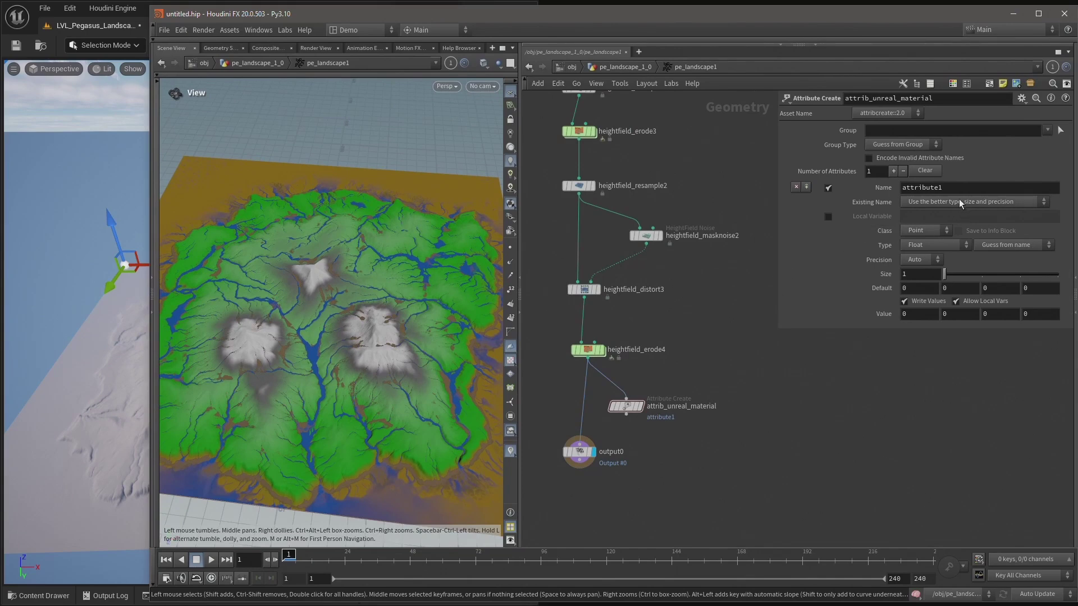
double_click(926, 187)
text(unreal_)
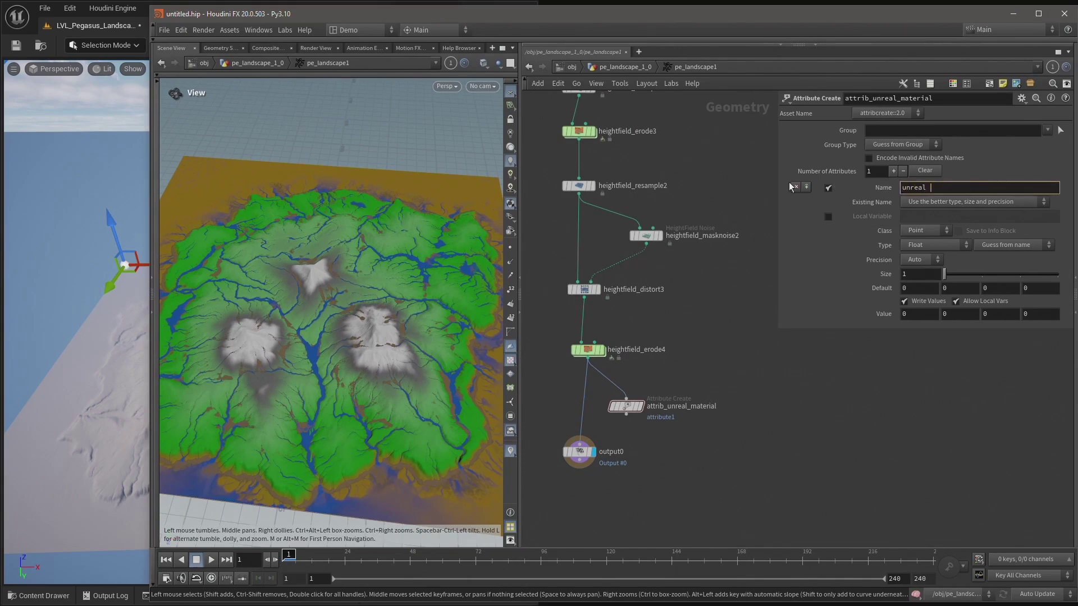
text(material)
key(Return)
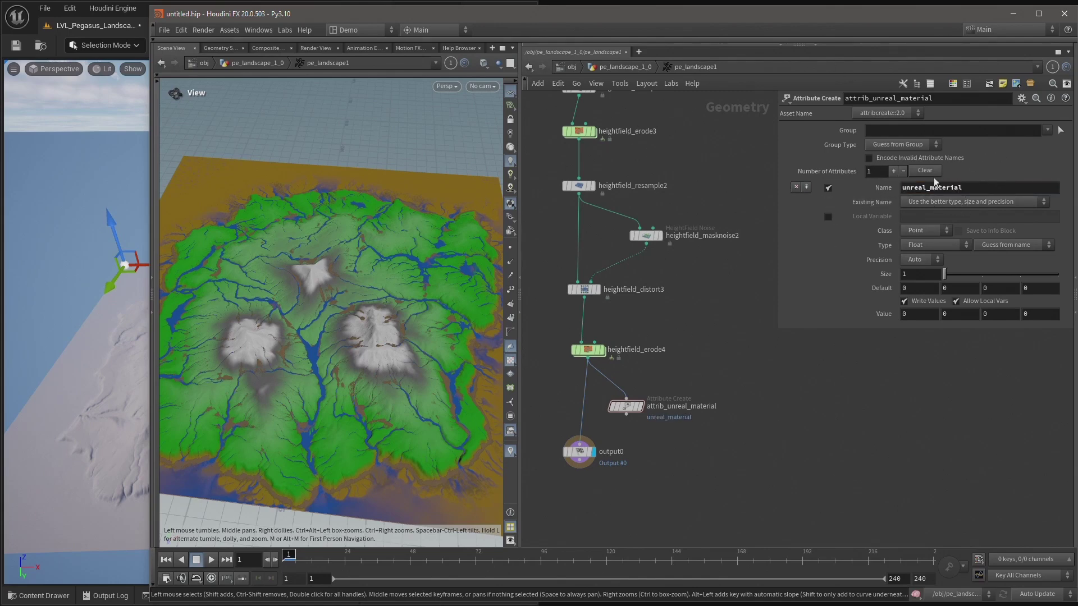
Set the unreal_material attribute's class to Primitive and its type to String
drag(779, 330, 725, 398)
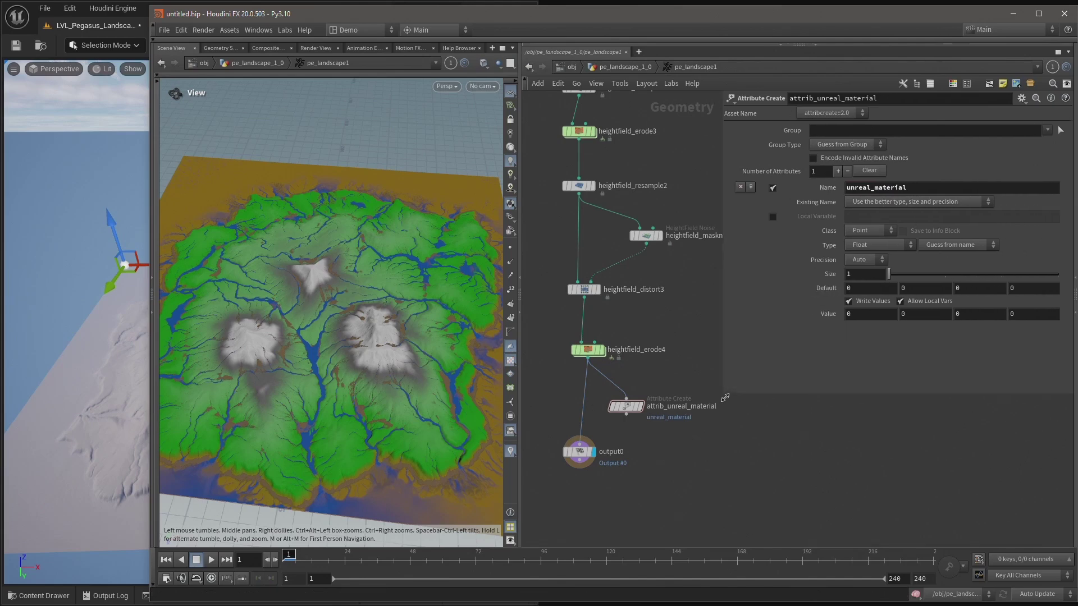
click(868, 231)
click(865, 253)
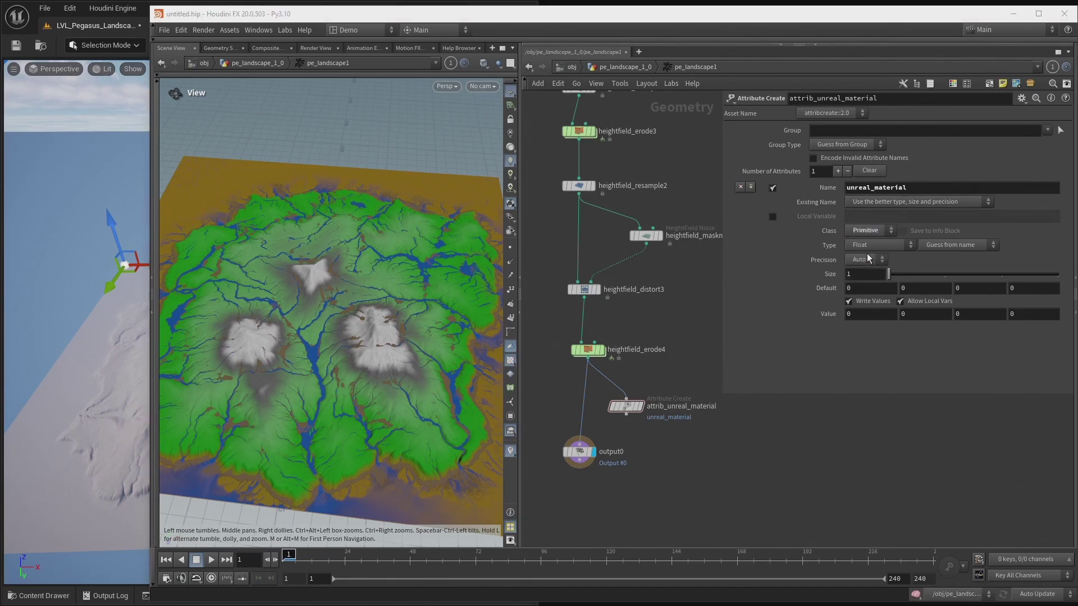
click(865, 247)
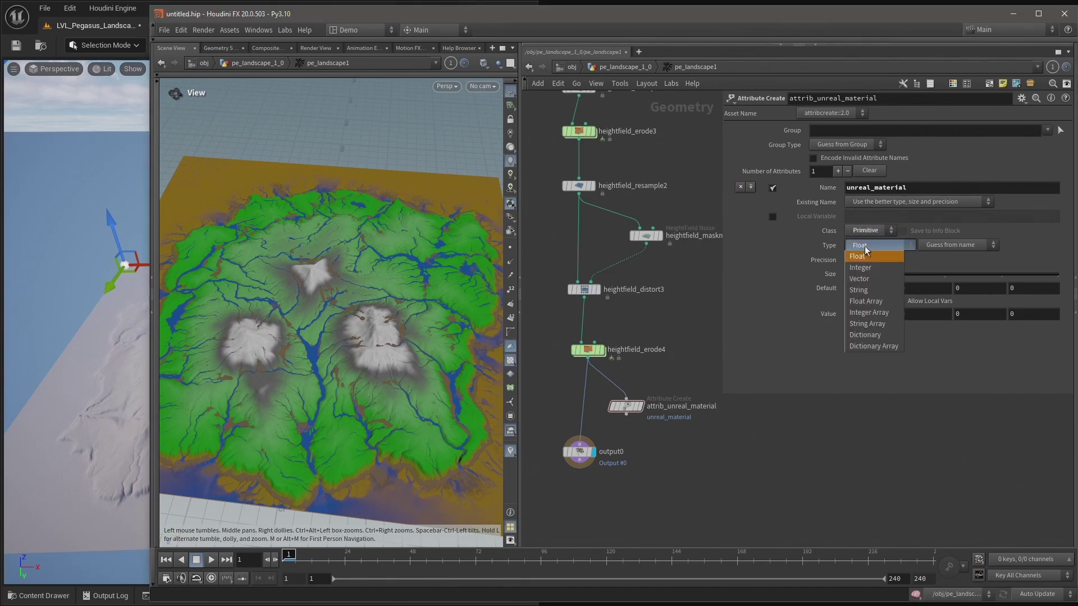
click(865, 291)
Switch to the Unreal Editor, copy the reference of the M_Landscape material in the MaterialsDemo folder and go back to the level
click(153, 3)
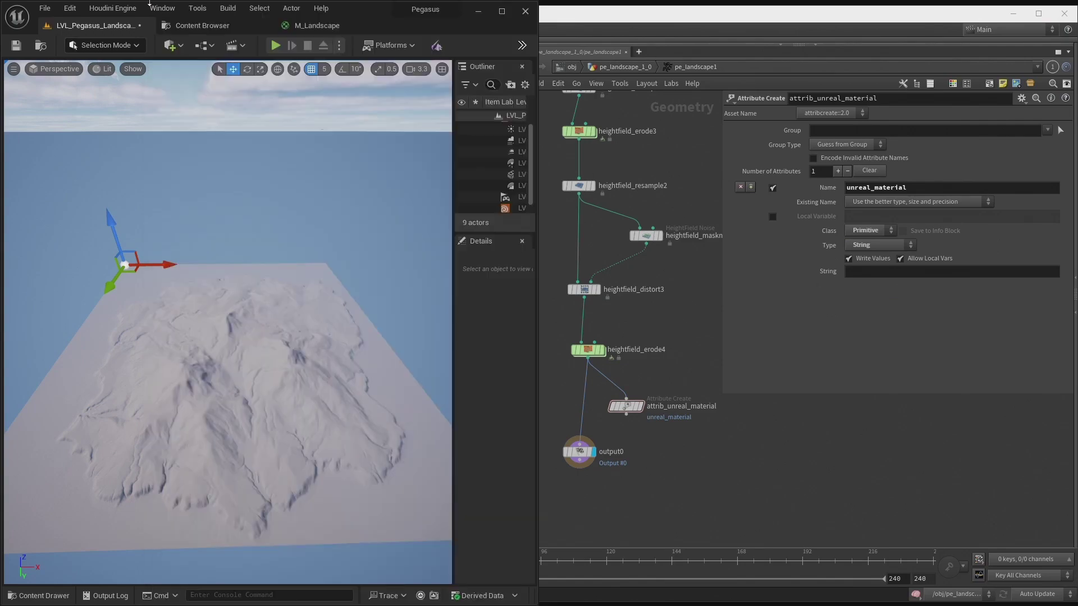
click(190, 26)
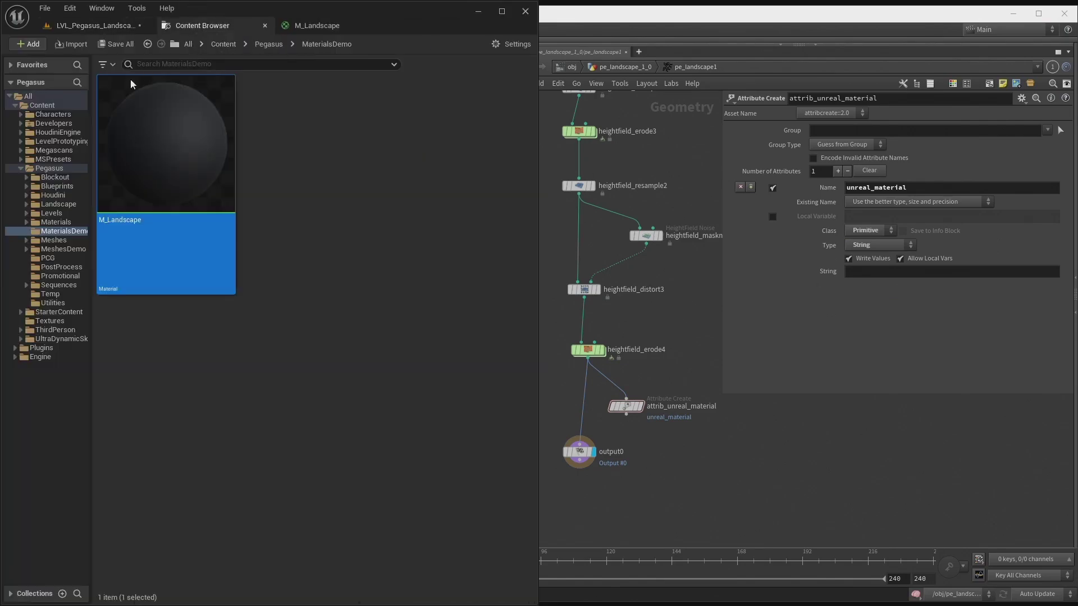
right_click(162, 136)
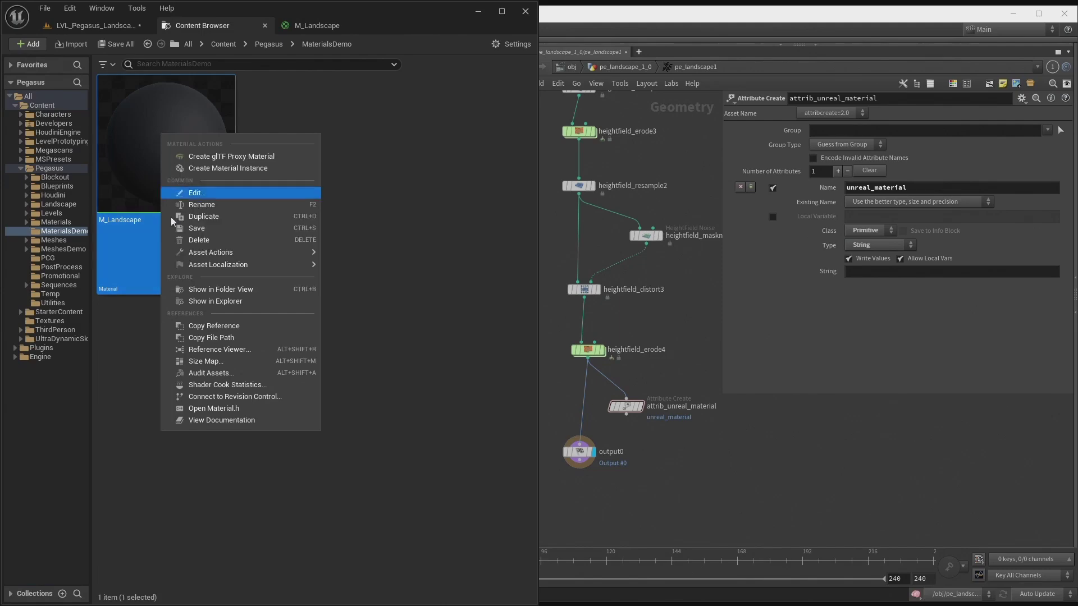
click(241, 327)
click(93, 26)
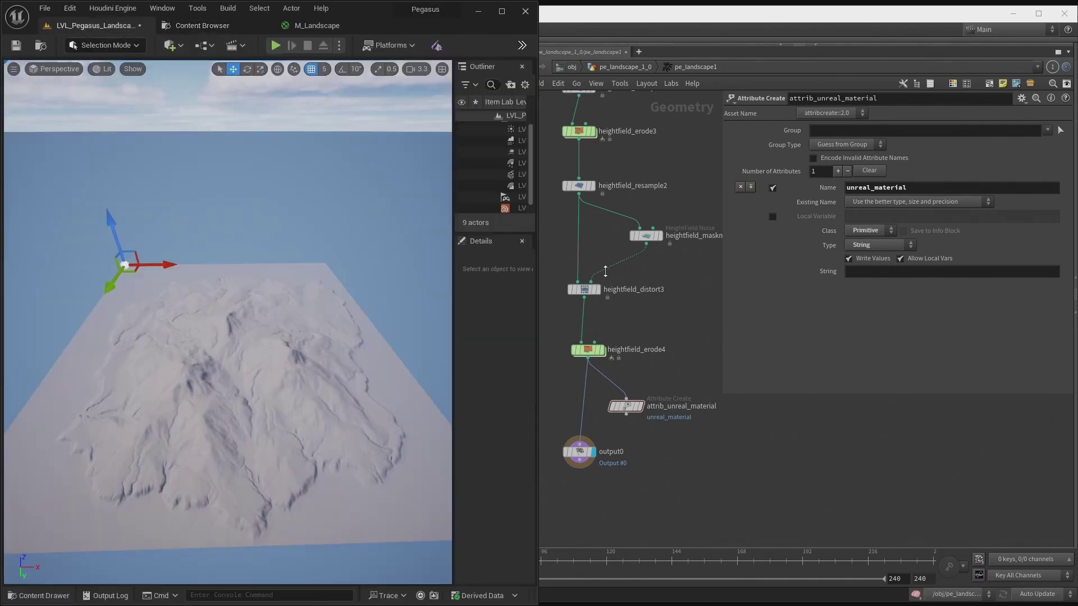
Paste the copied M_Landscape reference as the unreal_material attribute's string value in Houdini
click(868, 272)
right_click(865, 272)
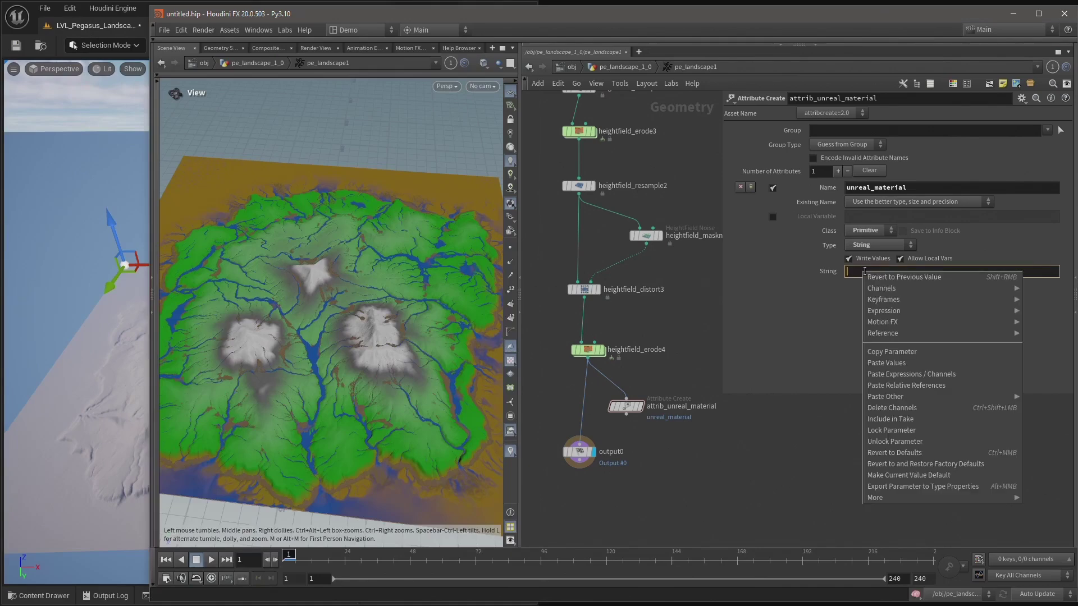
click(902, 365)
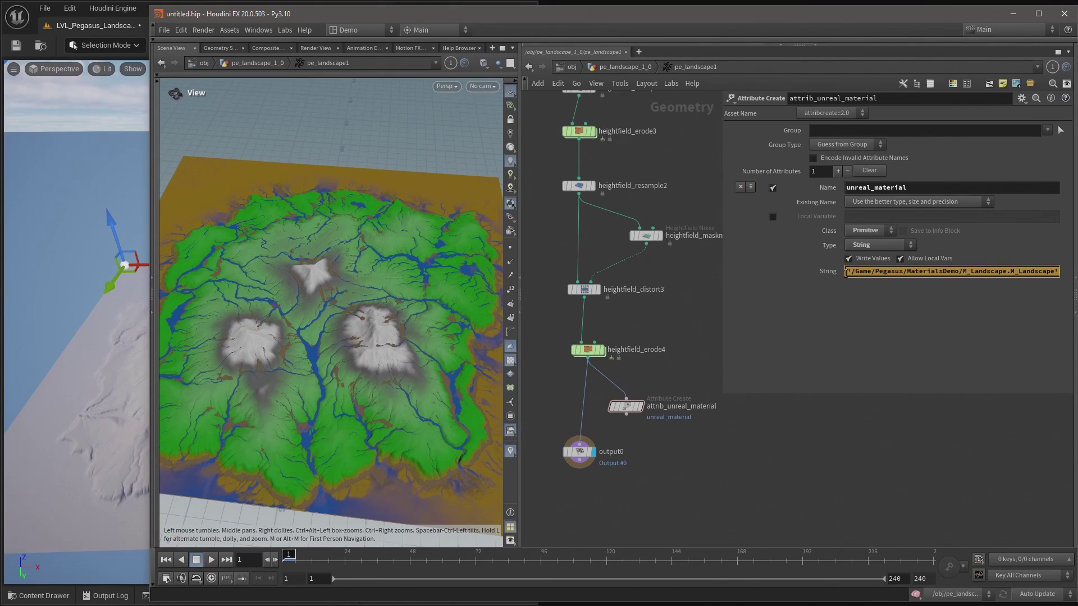
click(864, 271)
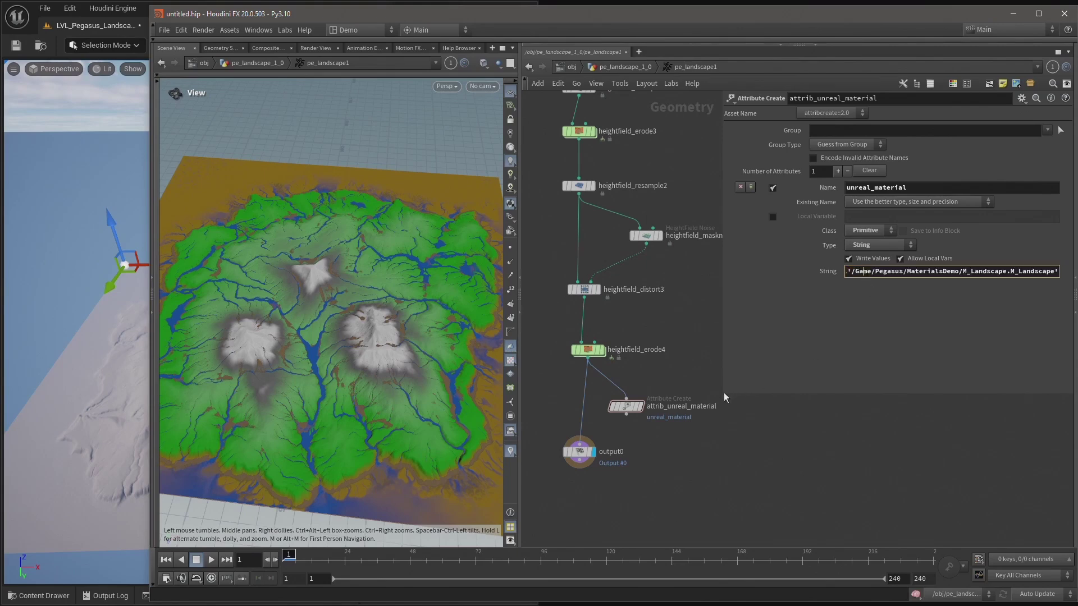
key(Return)
Insert attrib_unreal_material between heightfield_erode4 and output0, and narrow the Houdini window to uncover the Unreal viewport
middle_drag(618, 453, 629, 448)
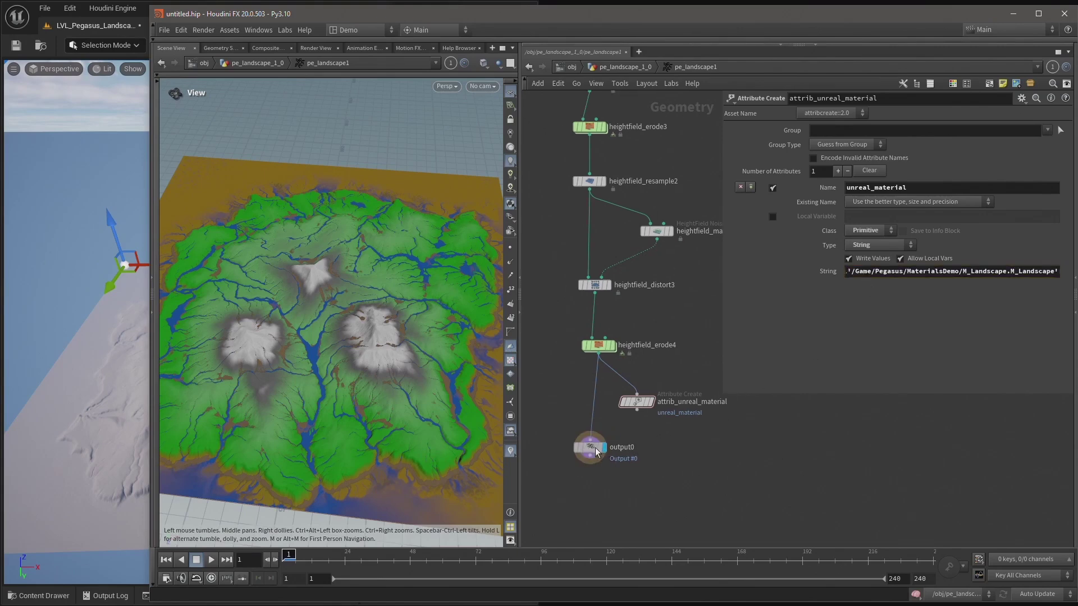
drag(596, 446, 606, 459)
drag(632, 409, 594, 419)
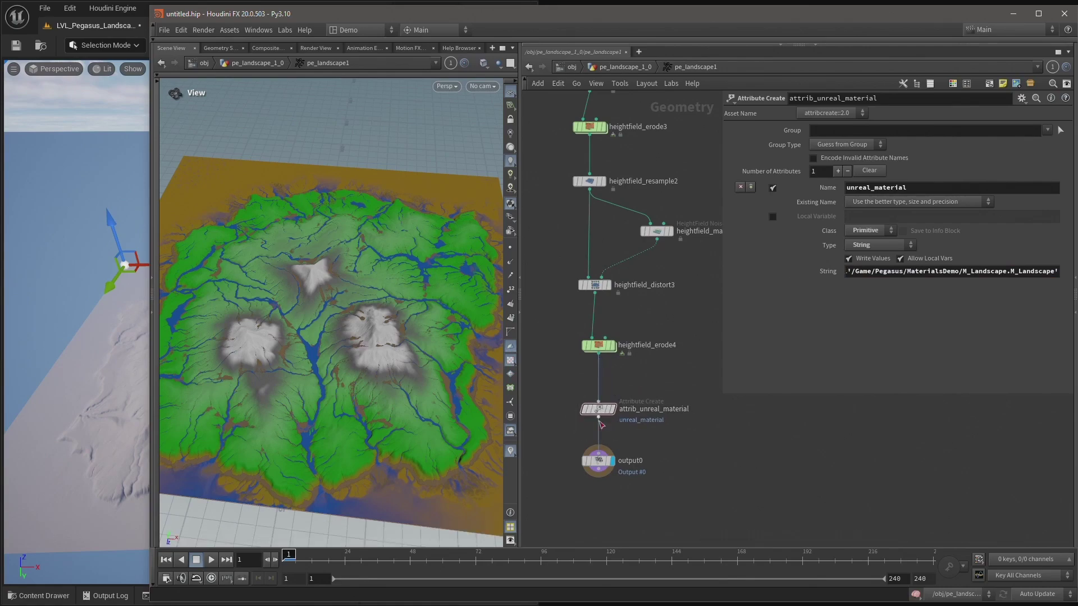
drag(153, 6, 386, 1)
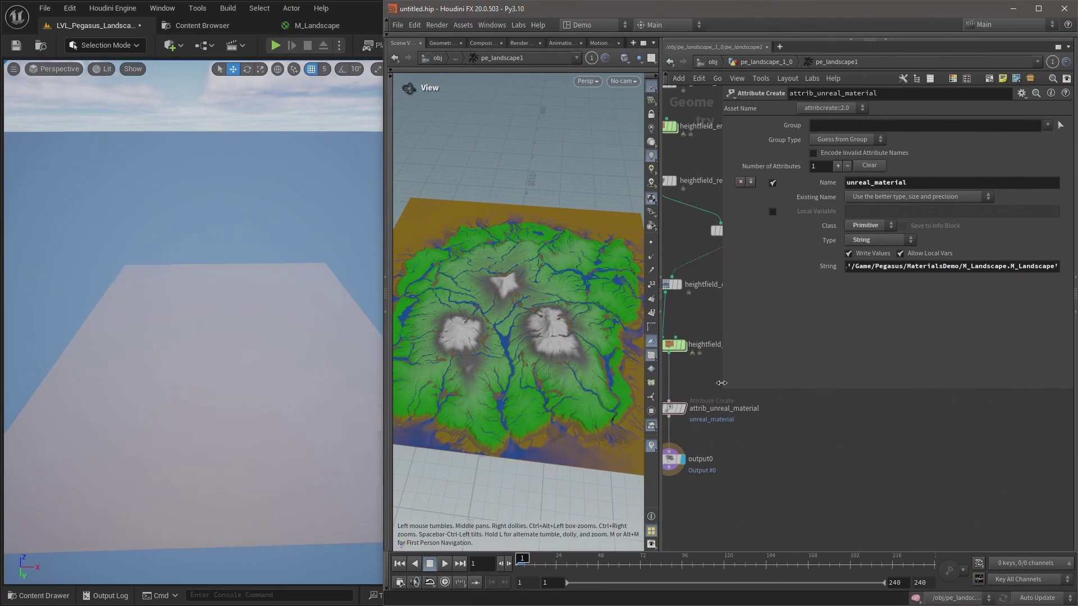
middle_drag(803, 401, 862, 400)
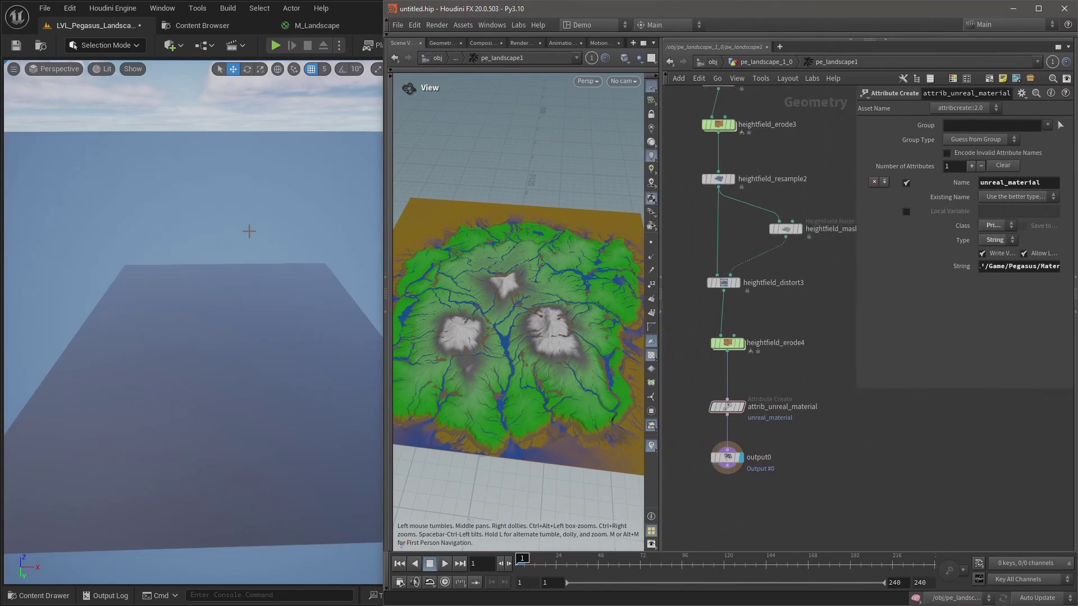
Bring the Unreal Editor forward and inspect the textured landscape's slopes and river channels up close
click(267, 3)
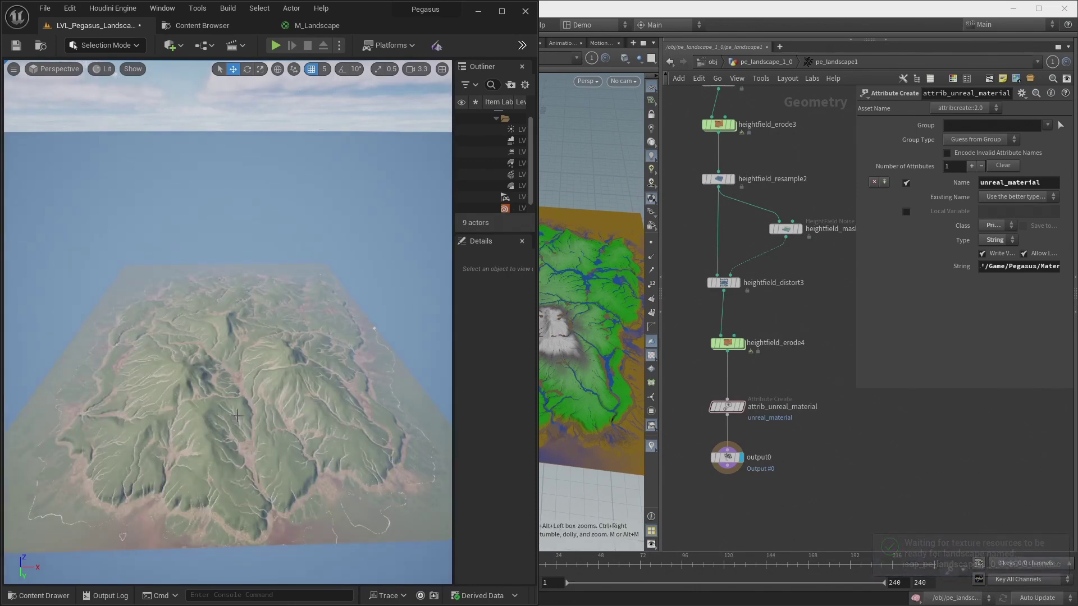
right_drag(310, 421, 241, 499)
key(w)
right_drag(279, 432, 202, 339)
key(s)
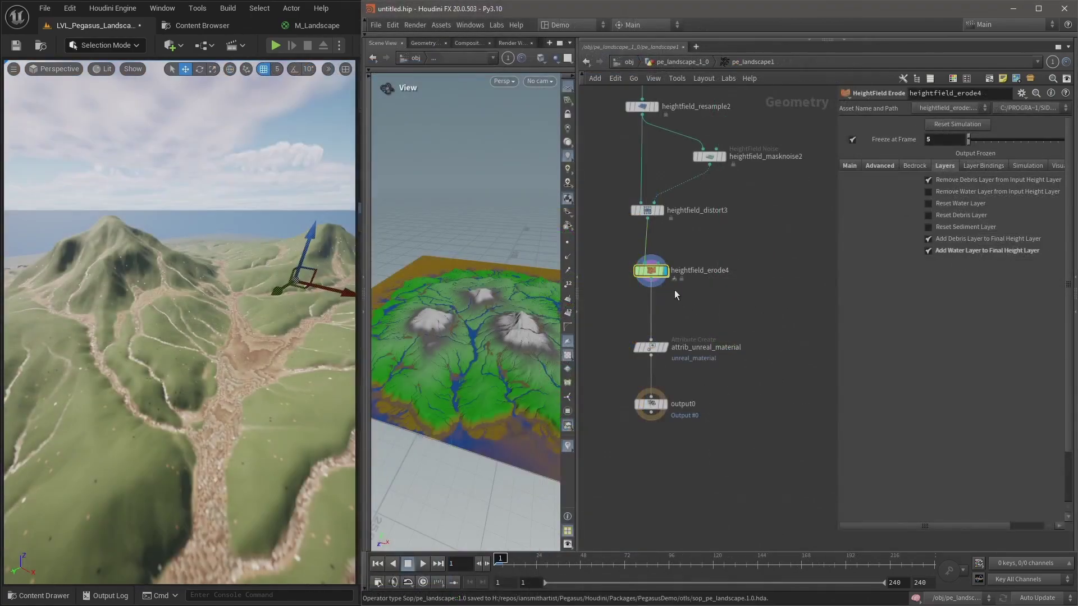
Add a HeightField Remap node branching off the output of heightfield_erode4
click(651, 286)
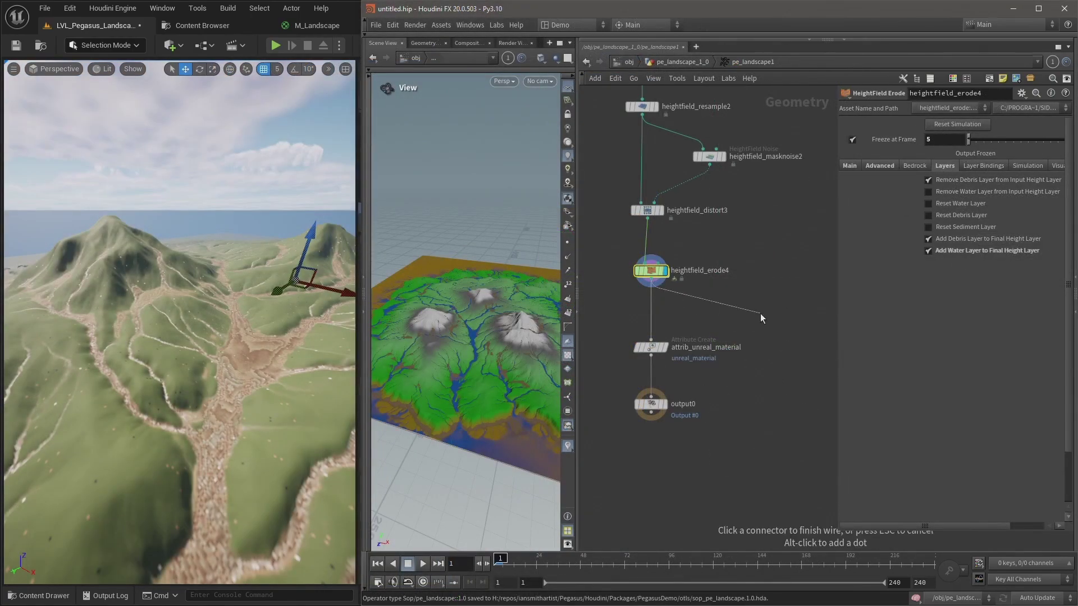
key(Tab)
text(hf r)
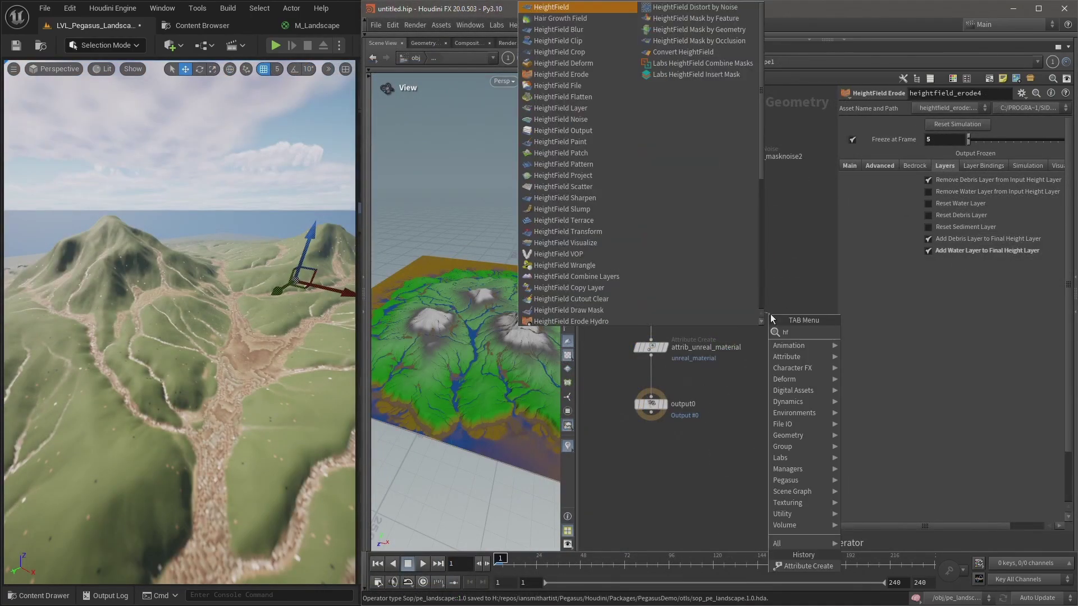
key(Return)
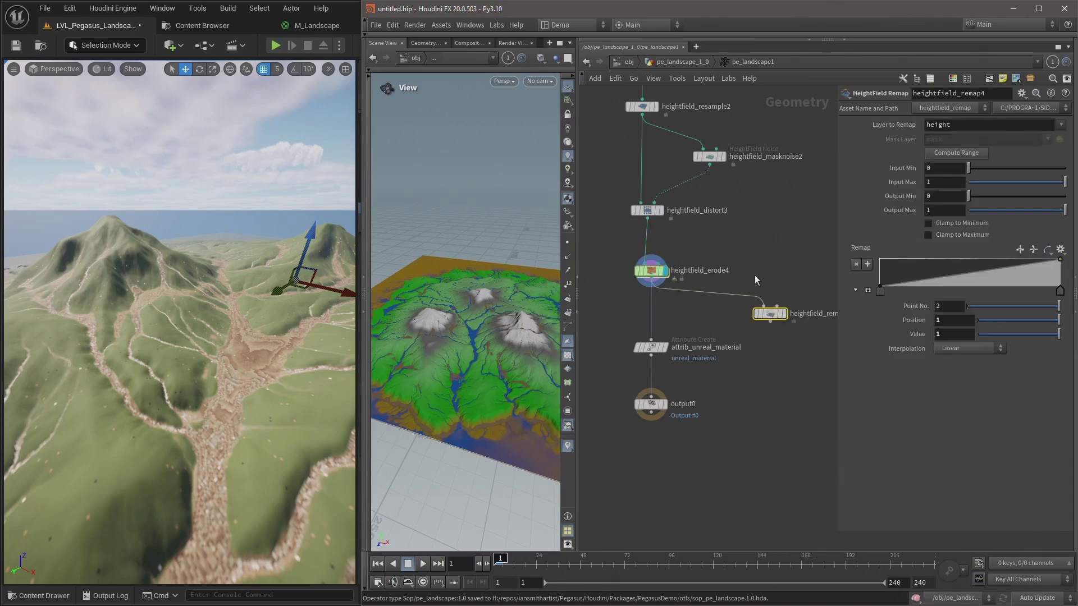
Try the remap on the debris layer and on the water layer, computing the range for each
middle_drag(755, 275, 719, 258)
drag(967, 125, 895, 129)
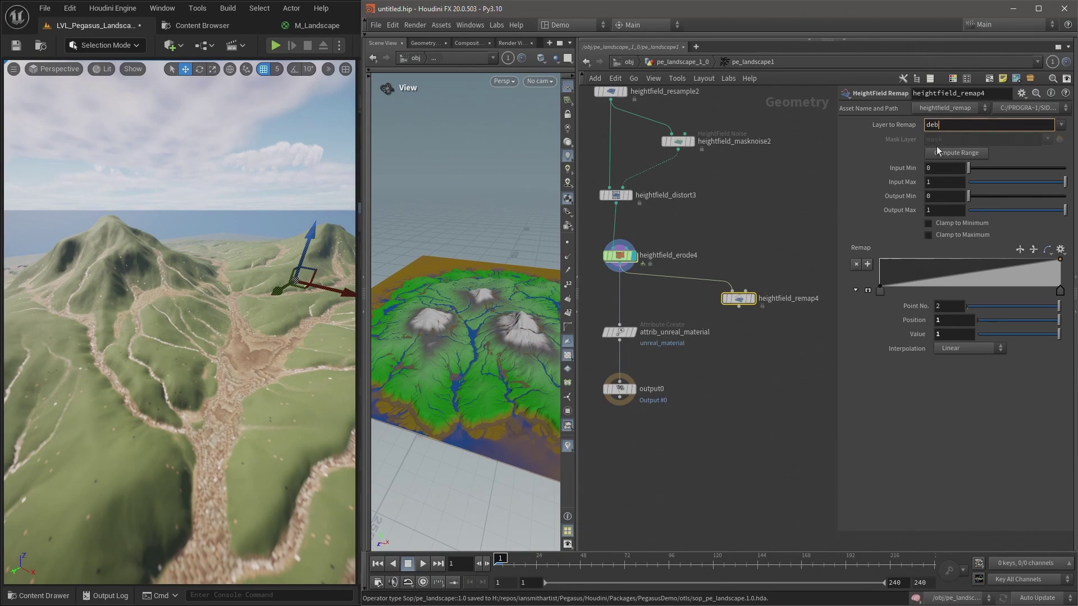
text(debris)
key(Return)
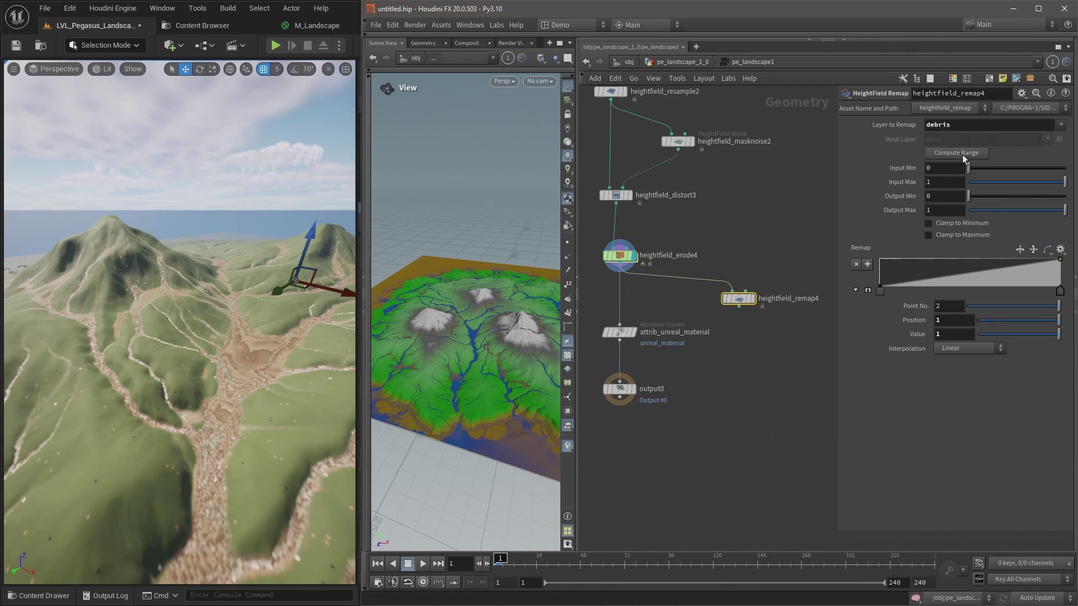
click(961, 152)
double_click(976, 129)
text(water)
click(952, 153)
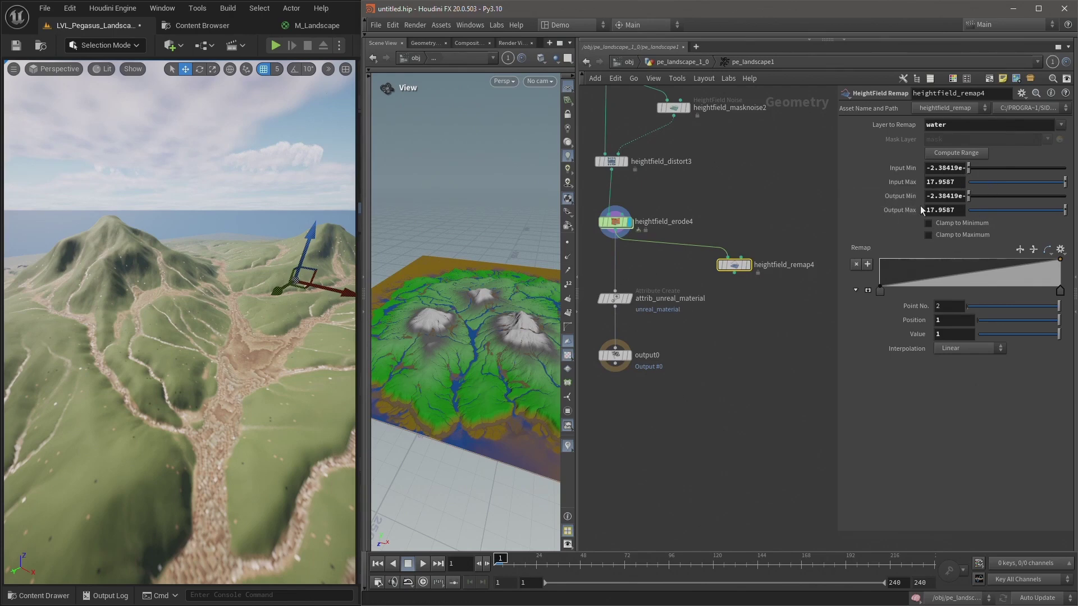
Set the new remap node's Layer to Remap to bedrock
drag(959, 128, 881, 135)
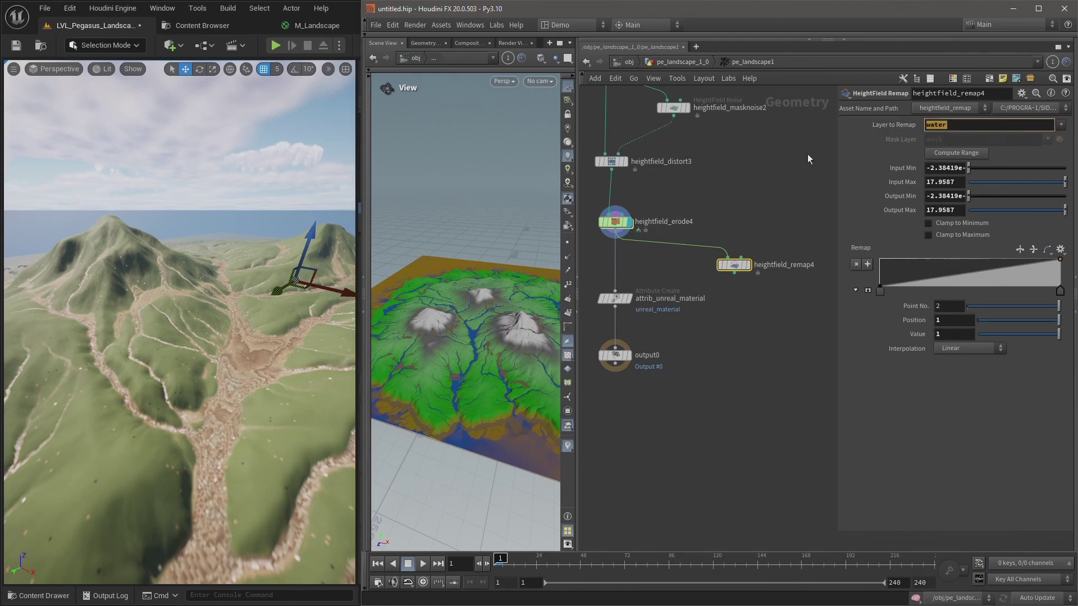
text(bedrock)
key(Return)
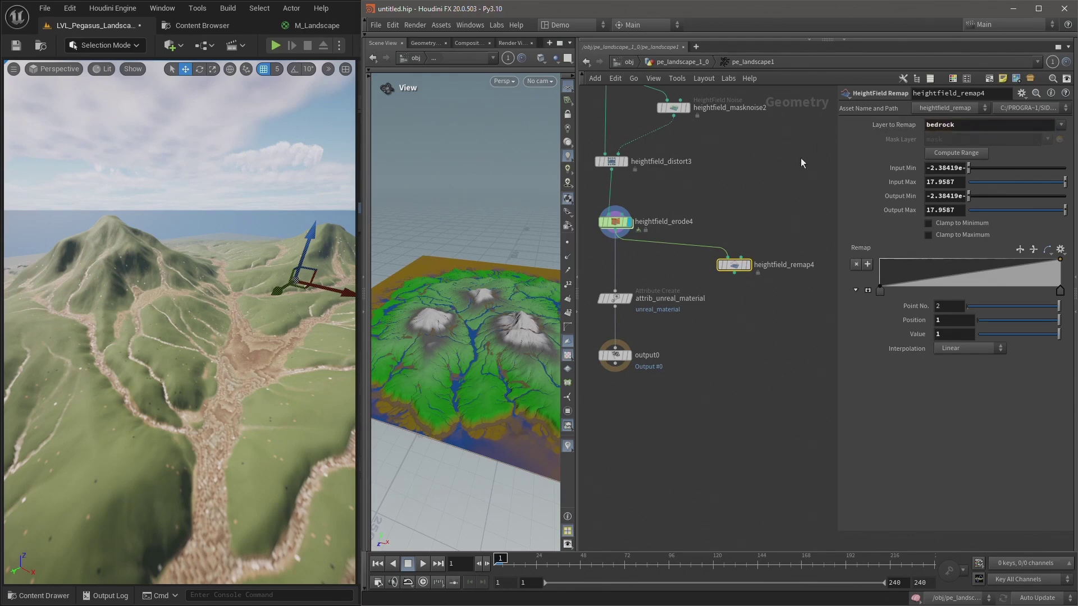
click(1061, 126)
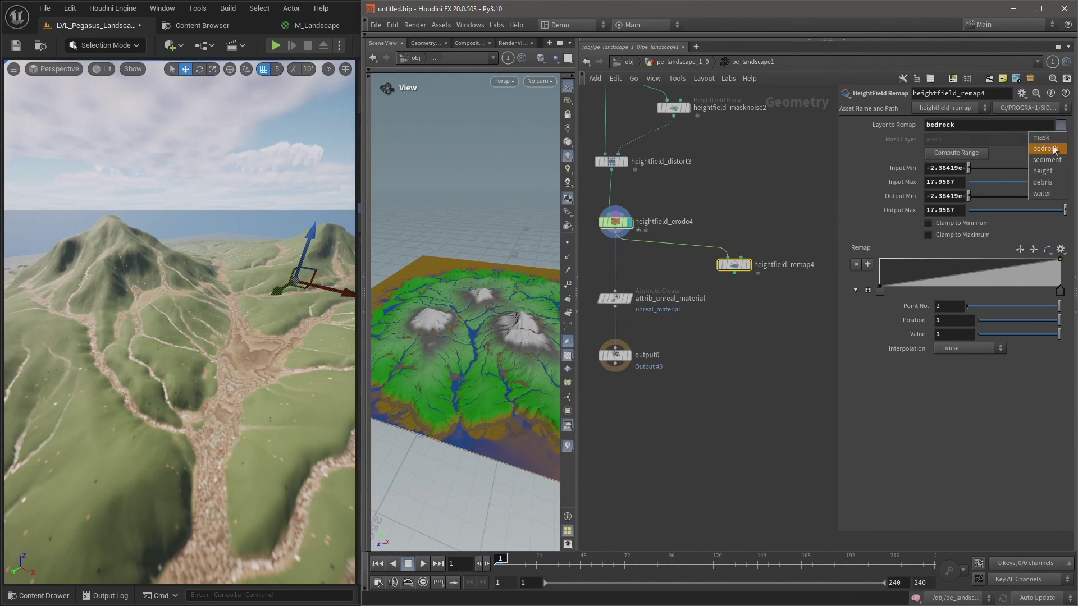
click(1050, 148)
Display the new HeightField Remap node and rename it remap_bedrock
middle_drag(754, 195, 730, 175)
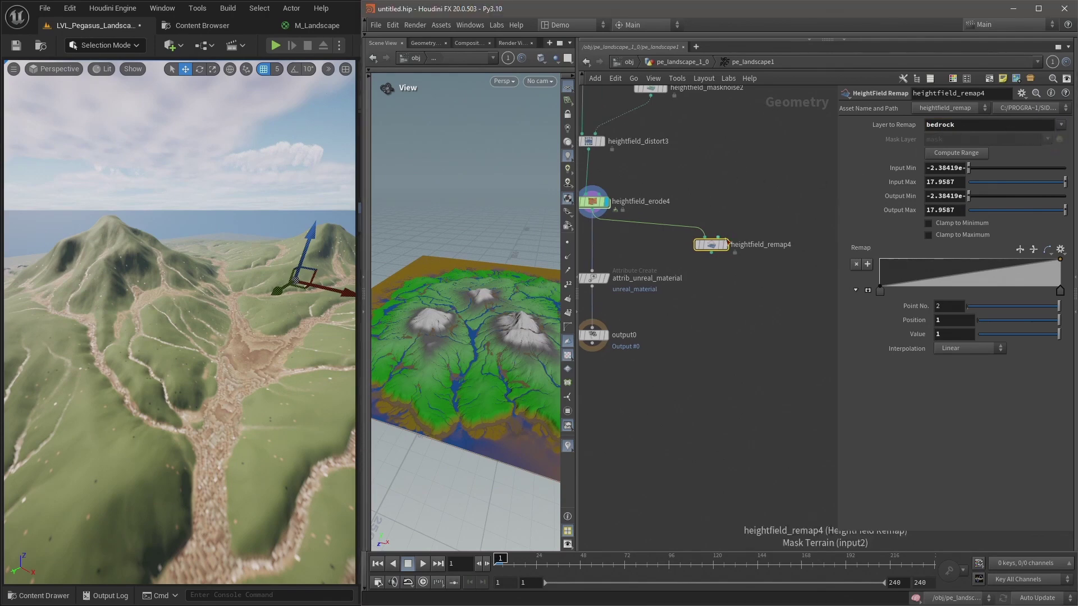
key(r)
double_click(778, 243)
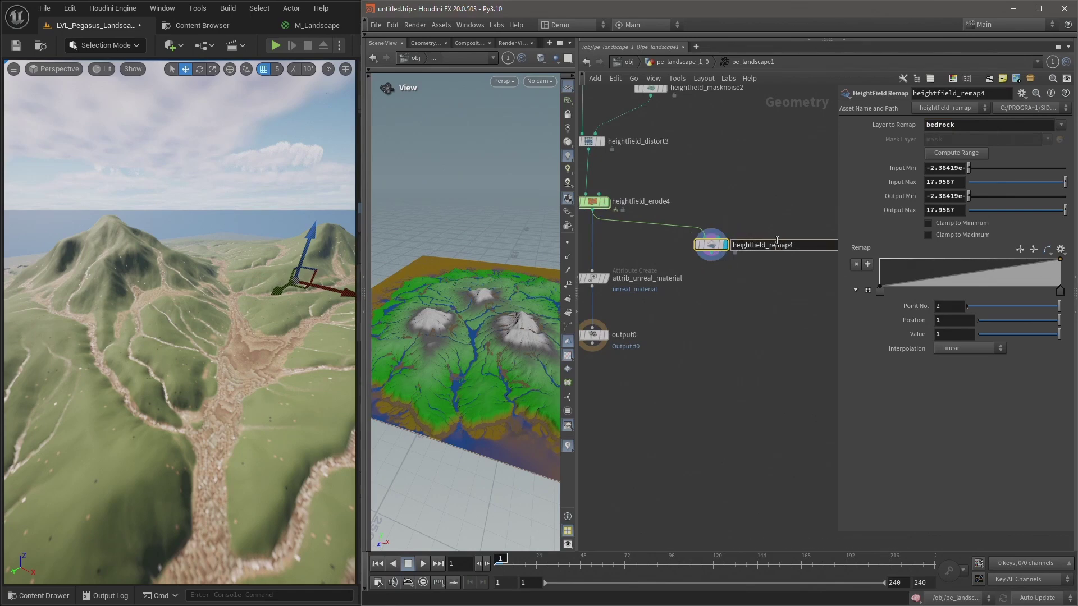
drag(767, 245, 798, 246)
key(BackSpace)
key(ctrl+a)
text(remap_bedrock)
key(Return)
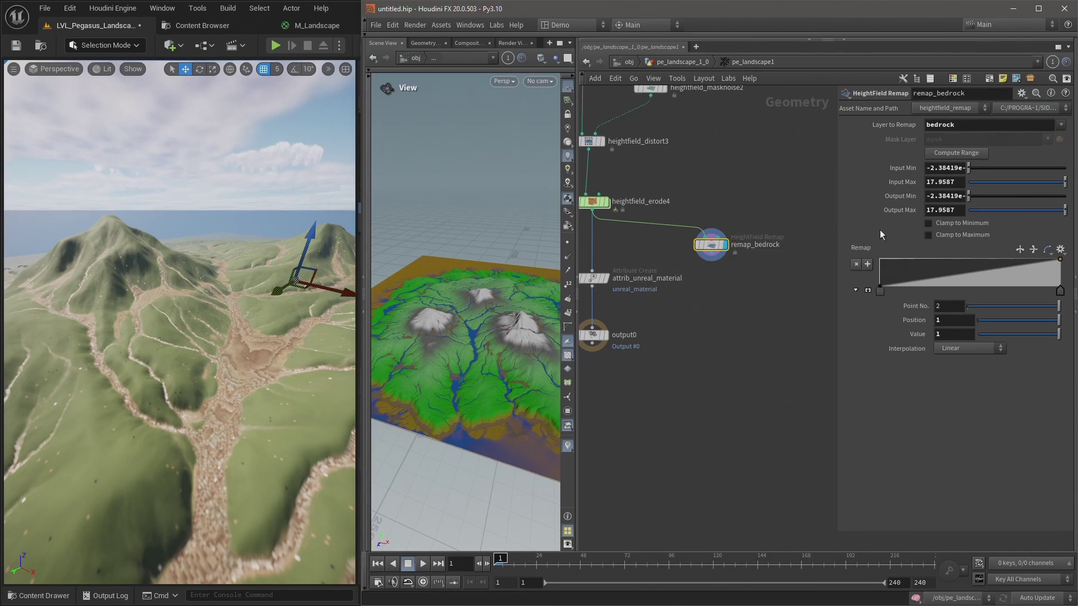
Reset the Input Min, Input Max, Output Min and Output Max of remap_bedrock to their defaults
ctrl+middle_click(910, 169)
ctrl+middle_click(906, 180)
ctrl+middle_click(901, 197)
ctrl+middle_click(904, 209)
drag(477, 318, 455, 321)
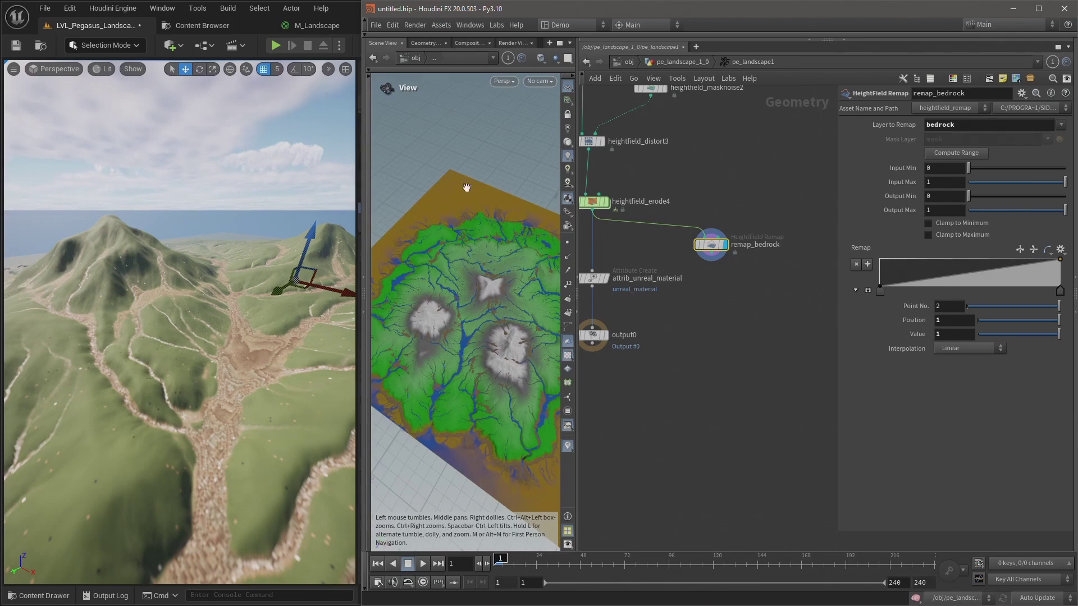
drag(480, 227, 508, 225)
Set remap_bedrock's Output Min to 1 and enable Clamp to Minimum and Clamp to Maximum
drag(939, 196, 854, 193)
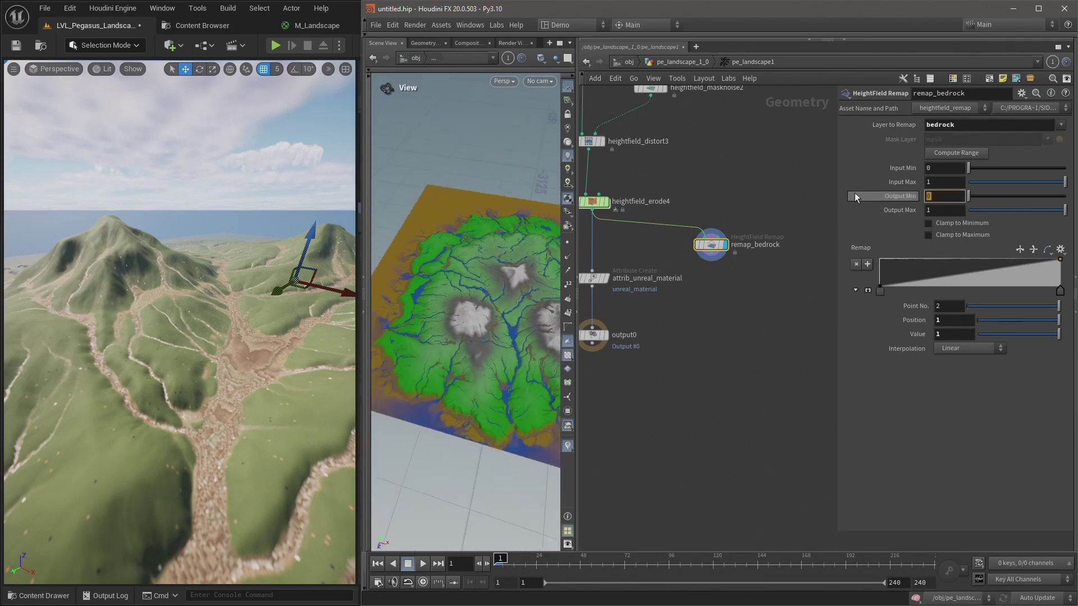
text(1)
key(Return)
middle_drag(785, 209, 771, 171)
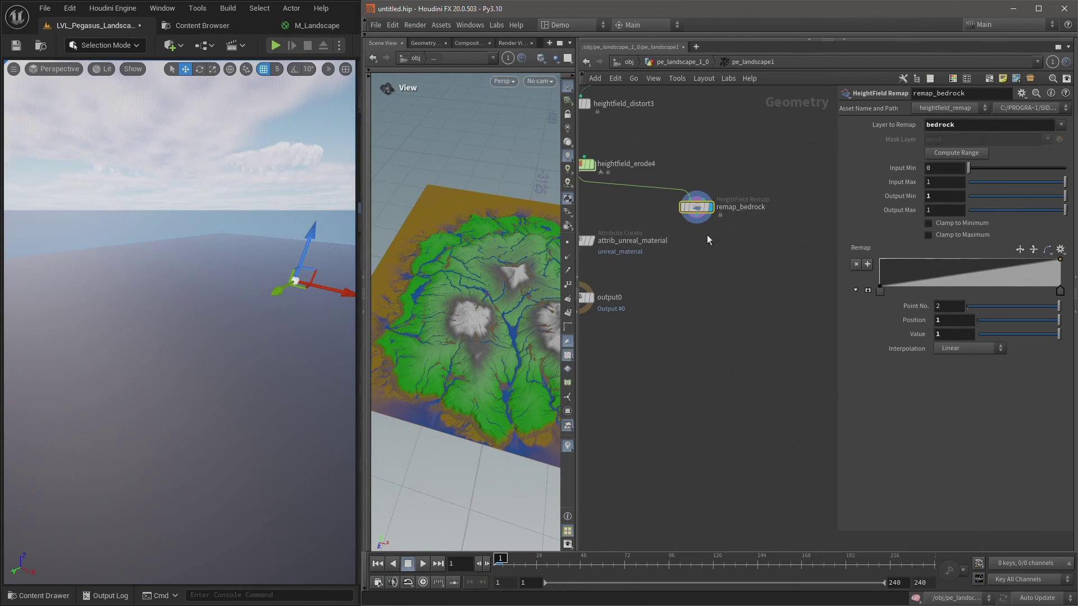
middle_drag(706, 235, 739, 231)
scroll(747, 216, up, 2)
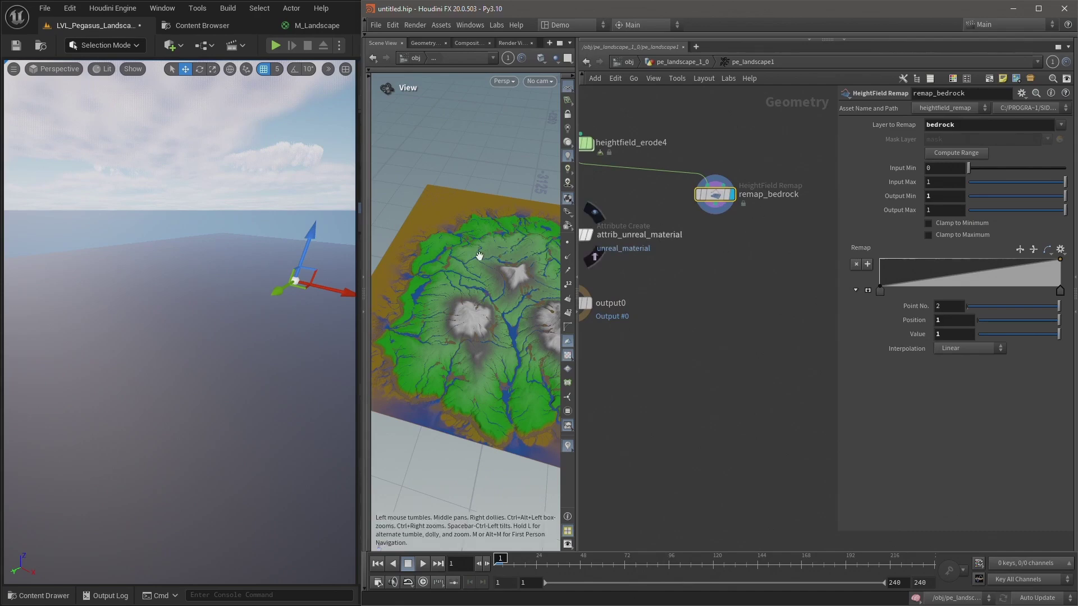
mouse_move(481, 254)
mouse_down()
mouse_move(441, 221)
mouse_move(481, 252)
mouse_up()
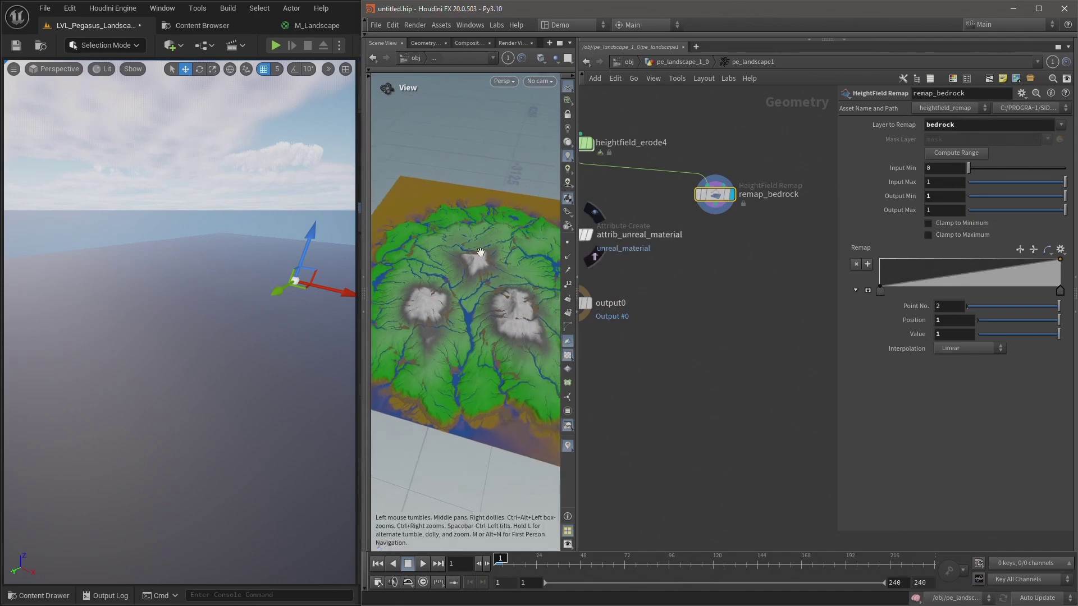
click(716, 209)
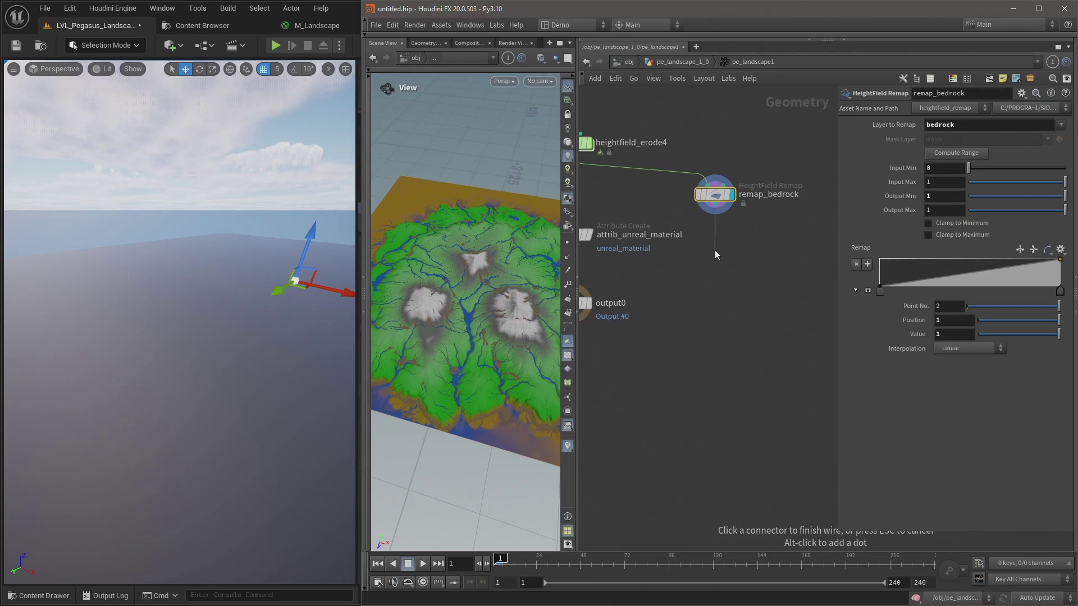
key(Escape)
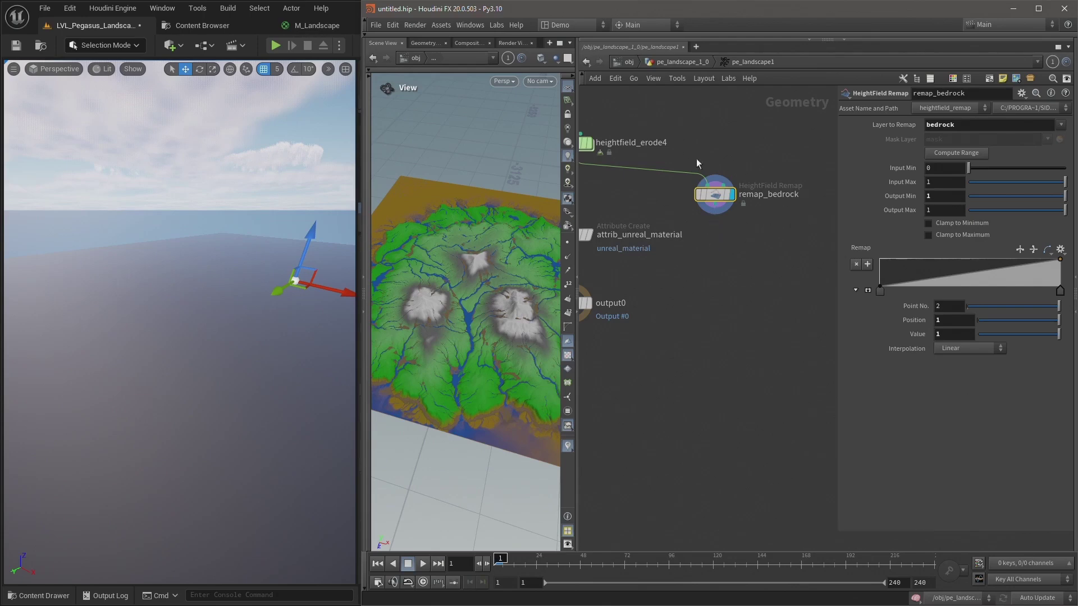
click(927, 223)
Add a second HeightField Remap node wired directly below remap_bedrock
click(715, 205)
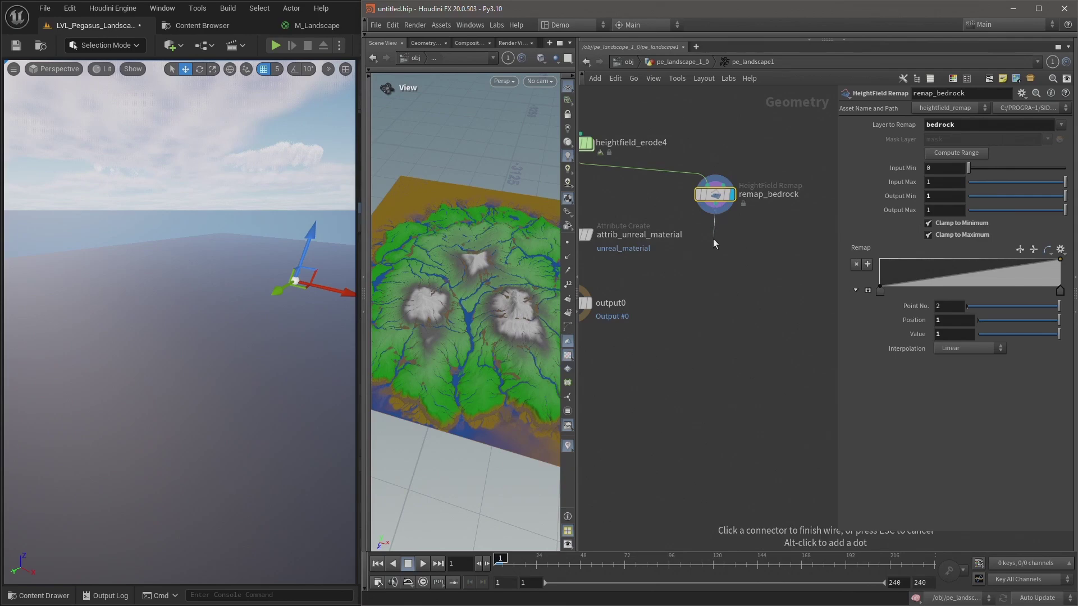
key(Tab)
text(rema)
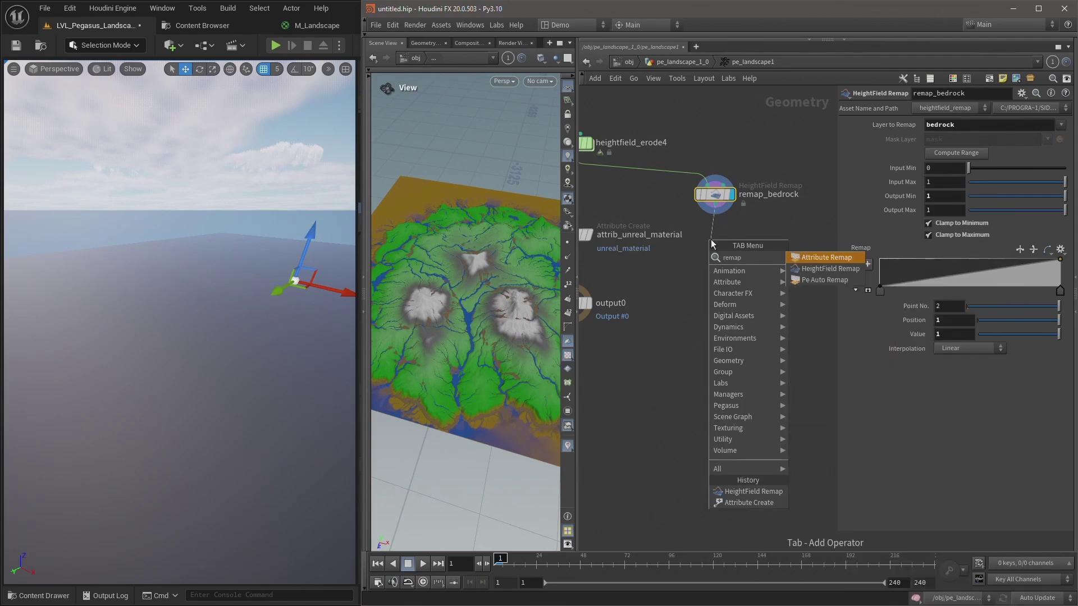
key(Down)
key(Return)
click(711, 239)
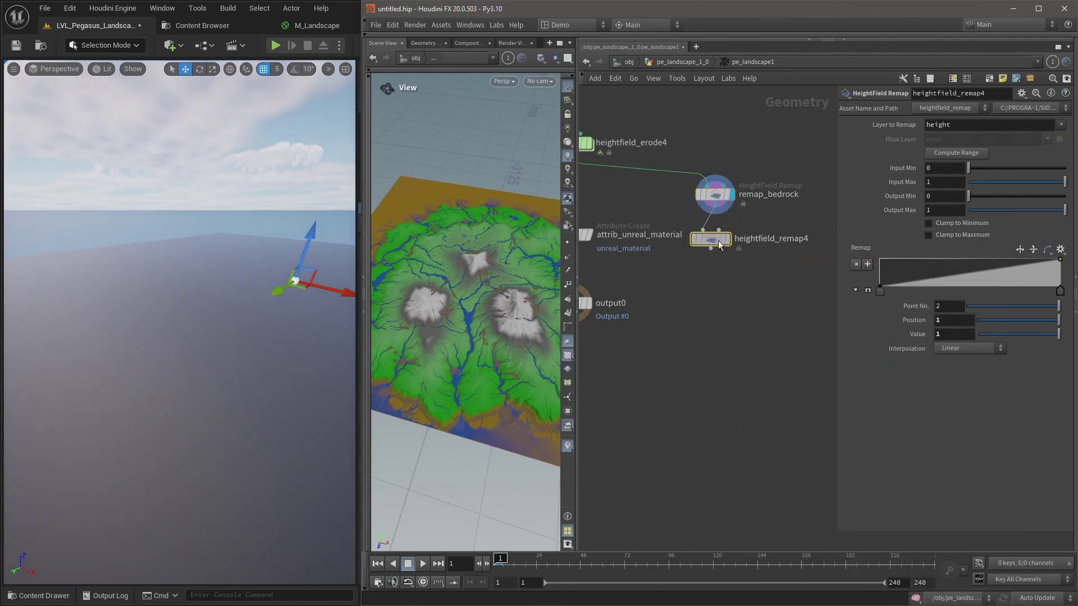
drag(714, 242, 719, 241)
Set the second remap node's layer to debris and enable Clamp to Minimum and Clamp to Maximum
double_click(988, 125)
key(BackSpace)
click(1061, 125)
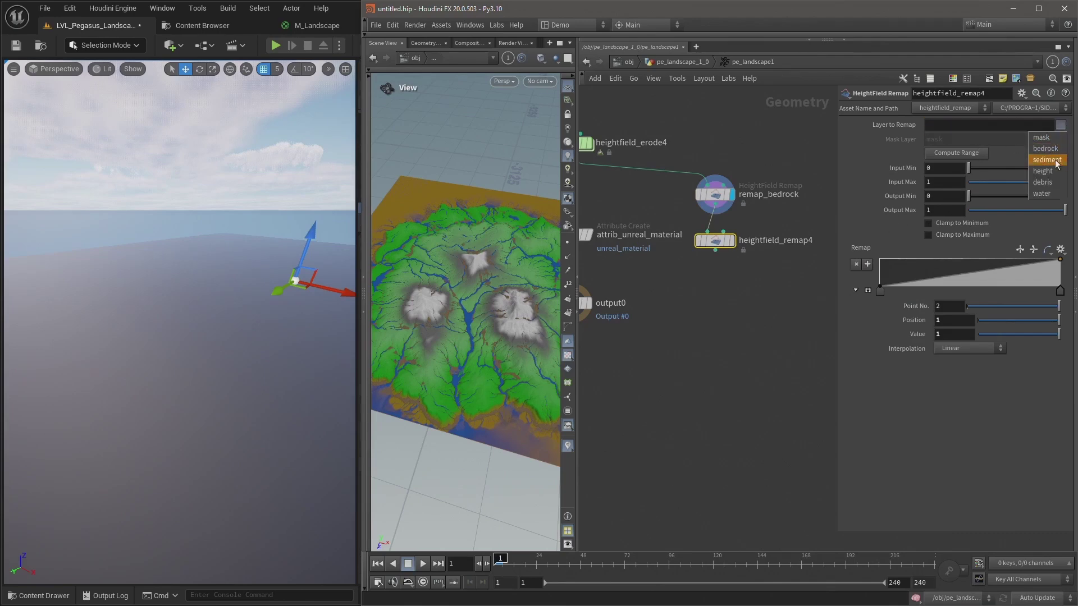
click(1043, 178)
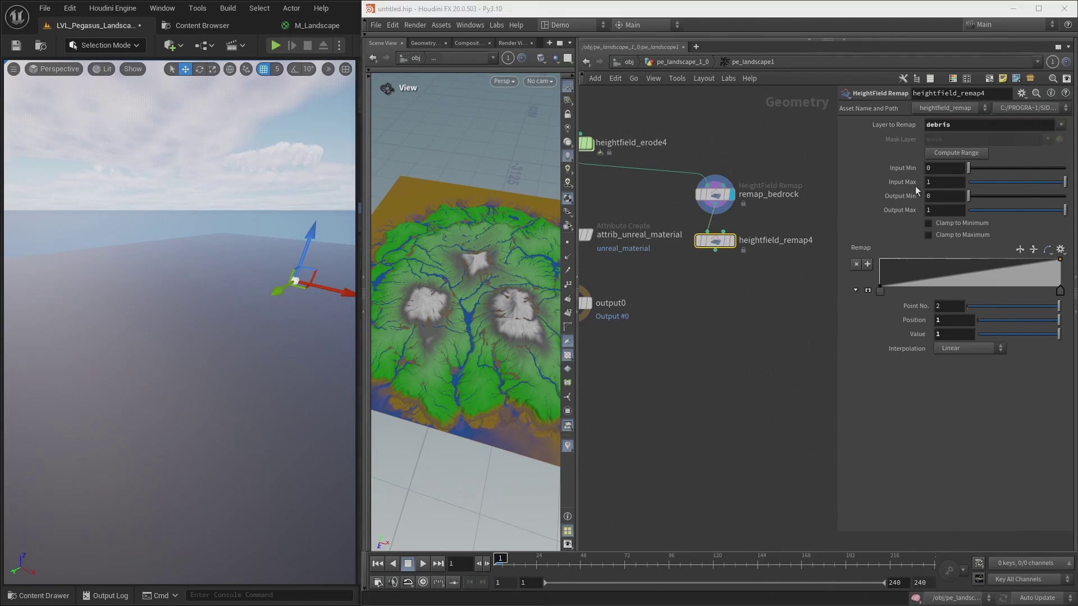
click(929, 223)
click(931, 235)
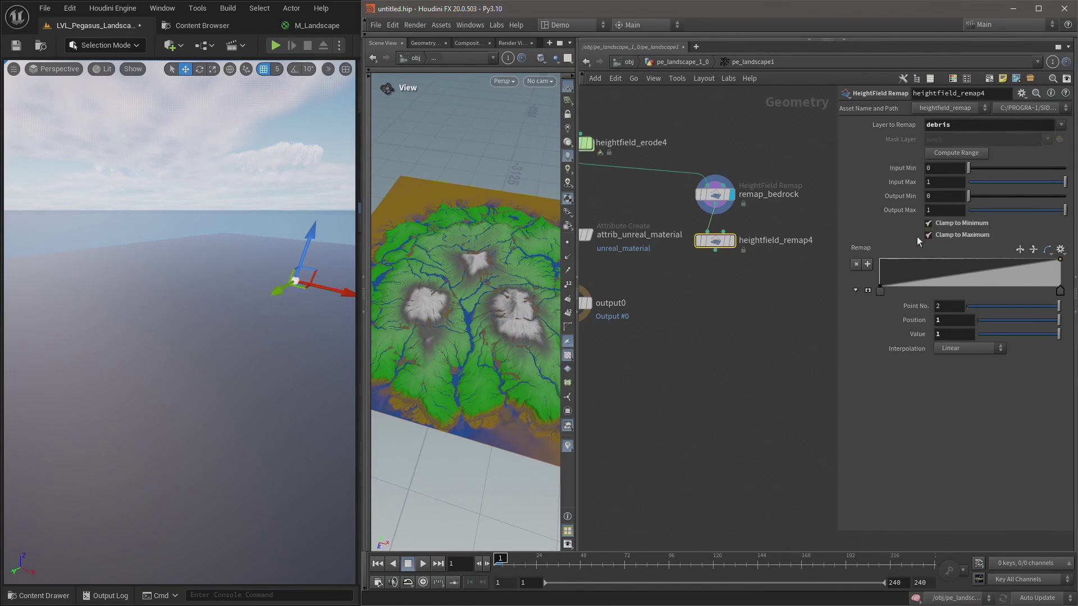
Rename the second HeightField Remap node remap_debris
double_click(782, 241)
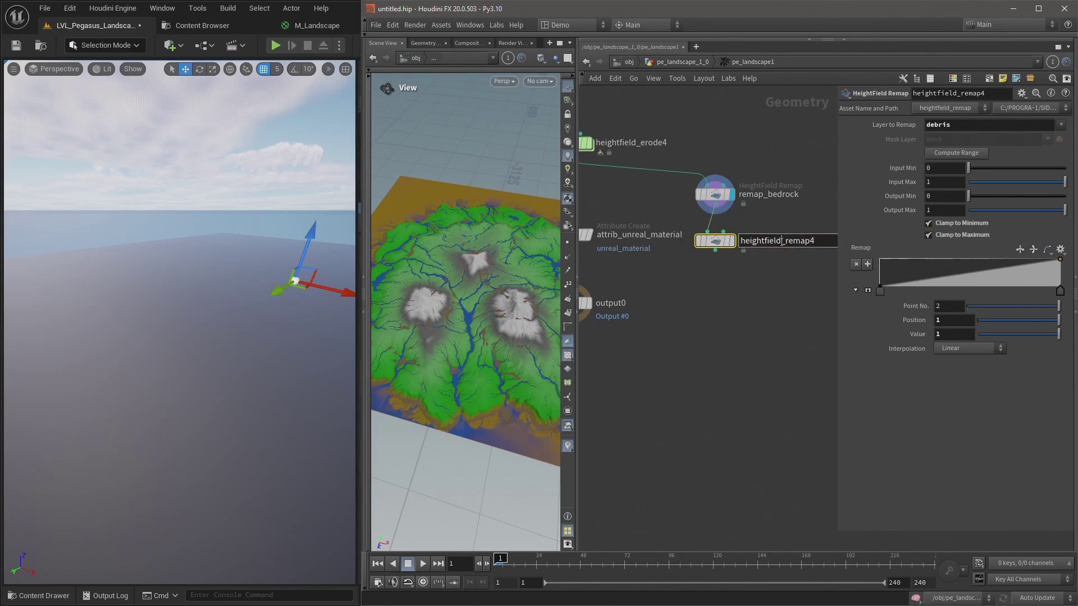
drag(785, 242, 864, 234)
text(de)
key(ctrl+a)
text(remap_debris)
key(Return)
Duplicate remap_debris into a wired node below it named remap_water, with water as the layer to remap
mouse_move(718, 251)
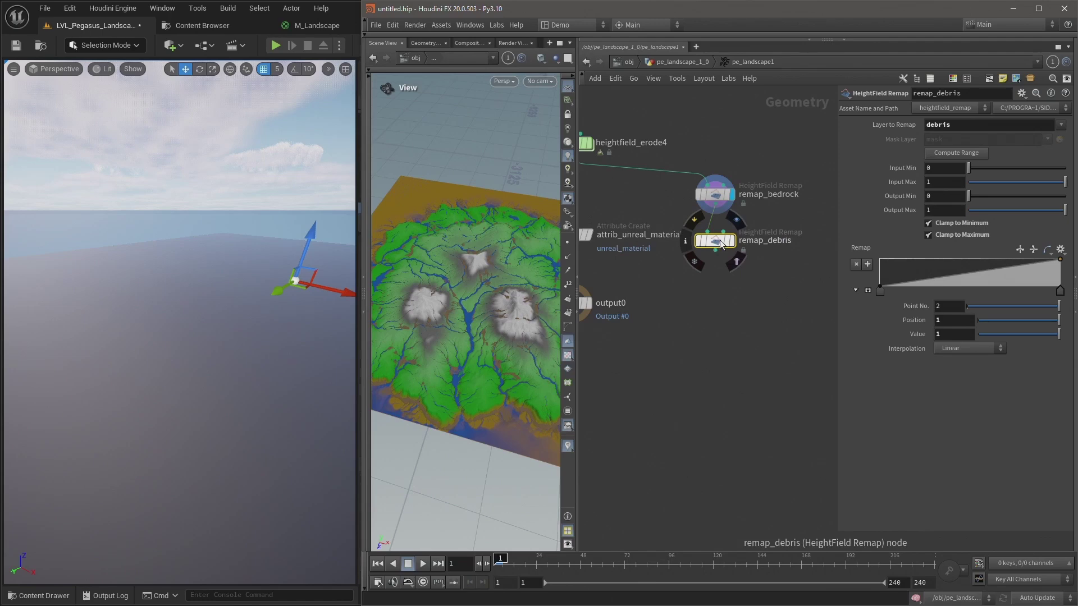
alt+drag(722, 245, 721, 294)
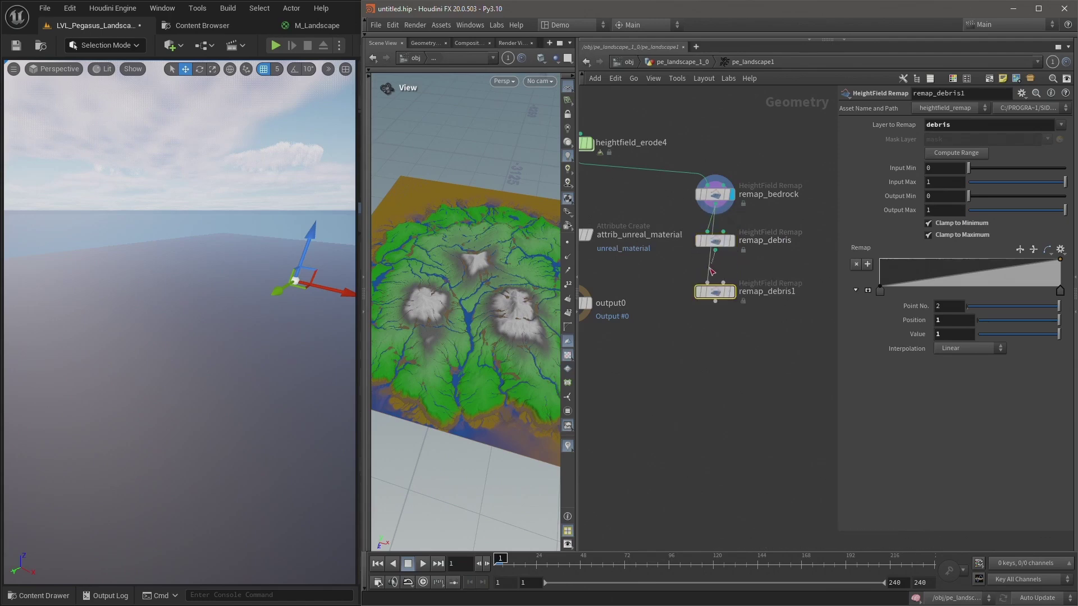
double_click(760, 291)
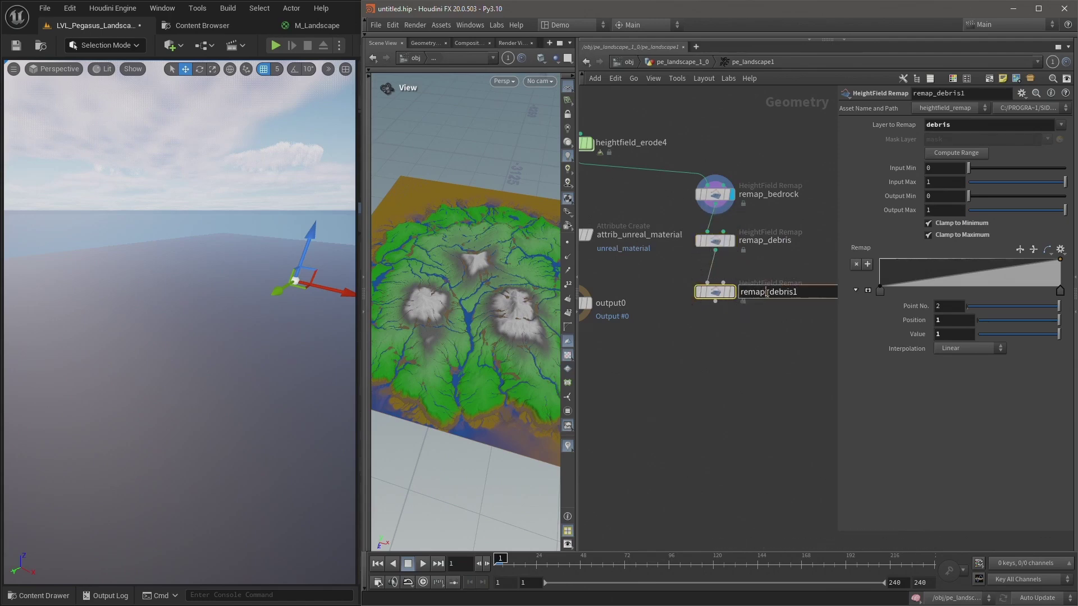
drag(768, 292, 806, 296)
text(water)
key(Return)
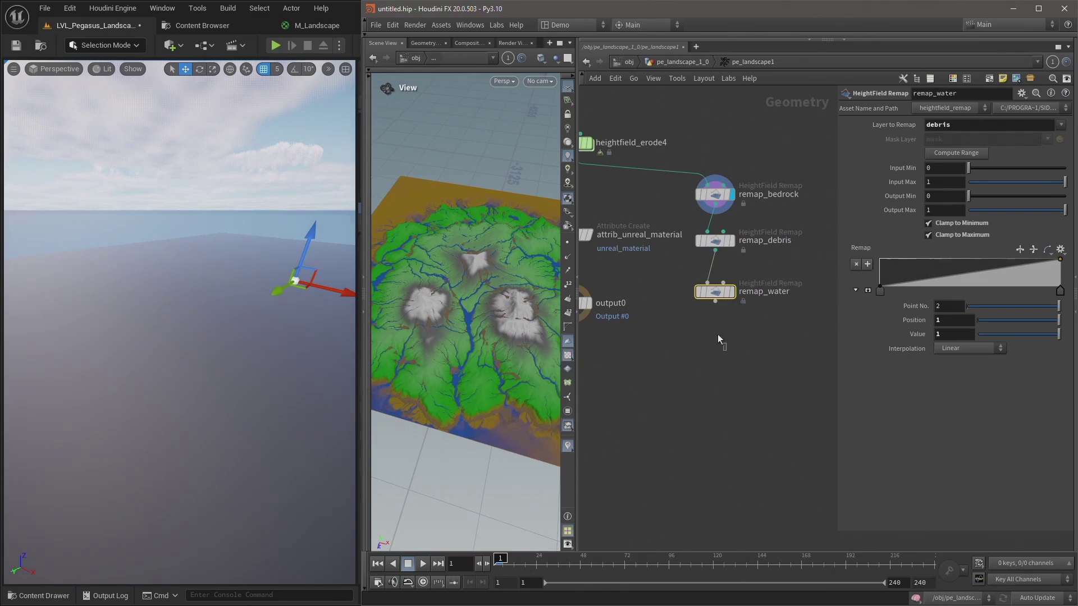
click(1060, 125)
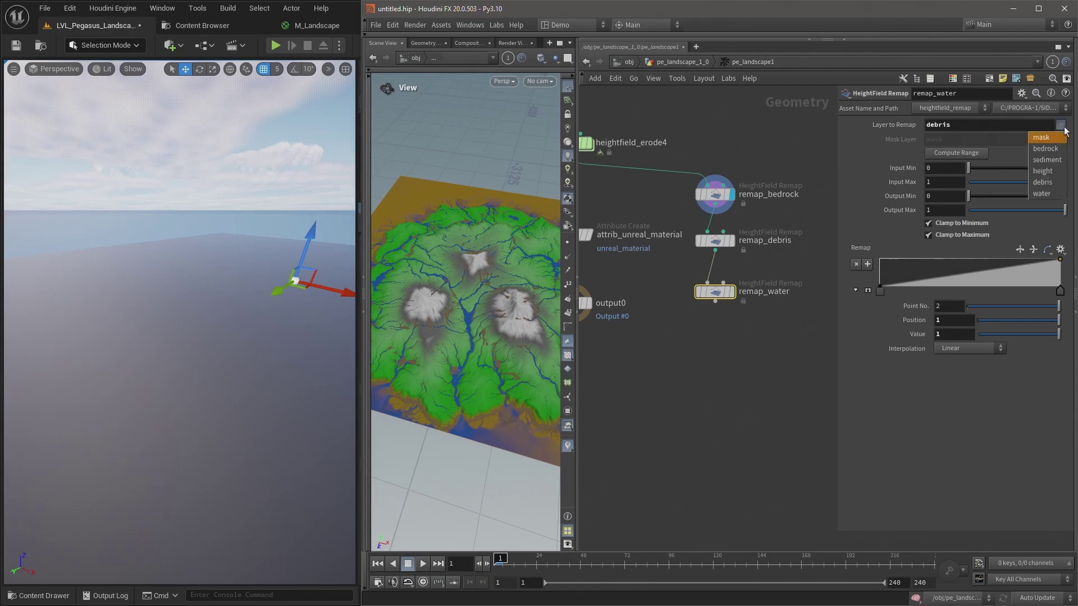
click(1047, 195)
click(715, 301)
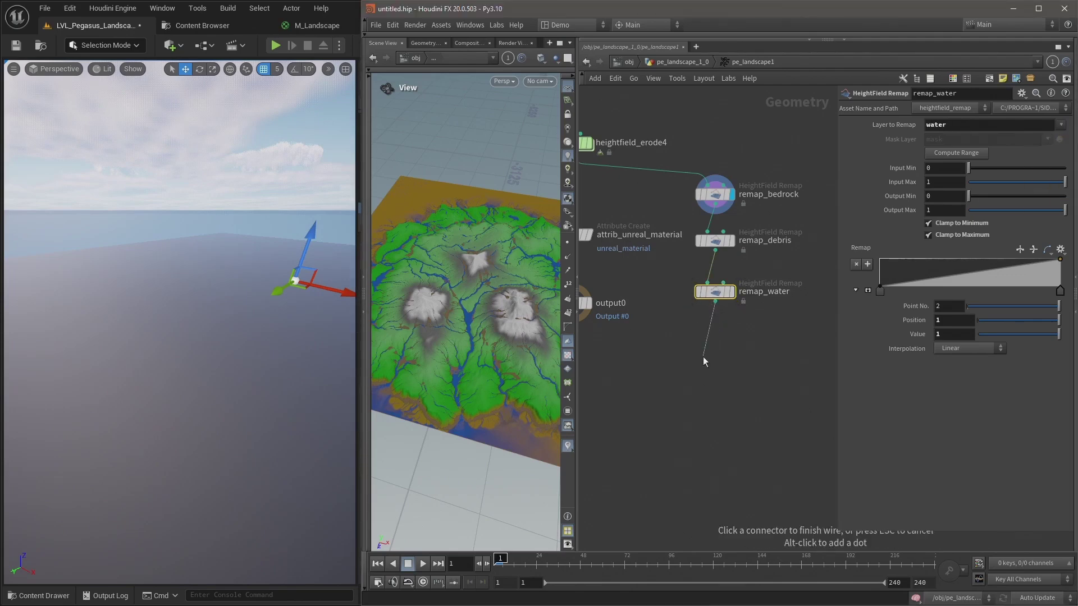
key(Tab)
text(rema)
key(Escape)
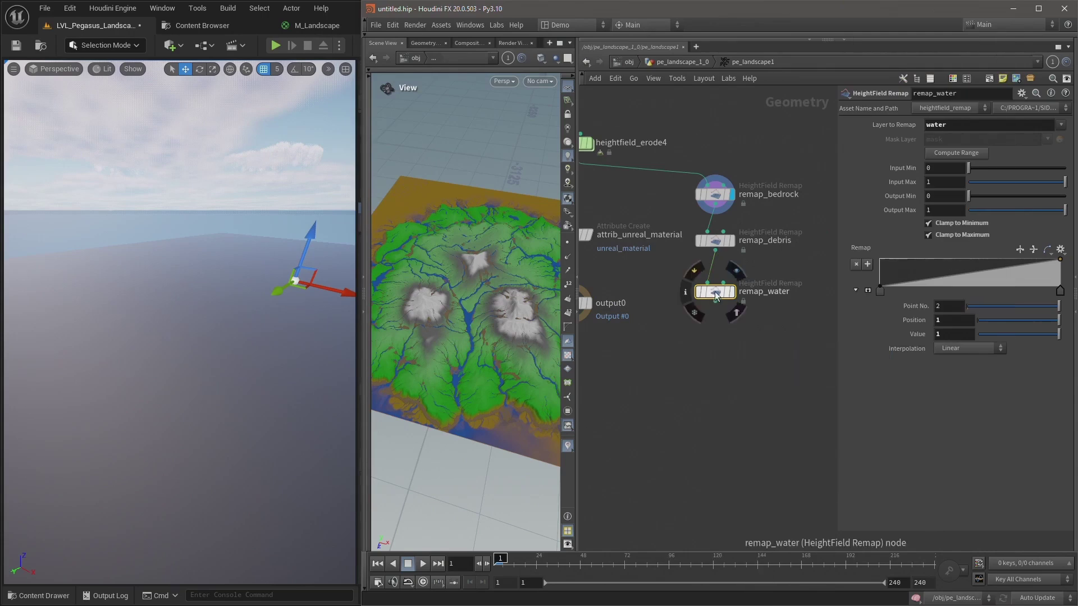
Duplicate remap_water into a wired node below it named remap_sediment, with sediment as the layer to remap
key(ctrl+c)
key(ctrl+v)
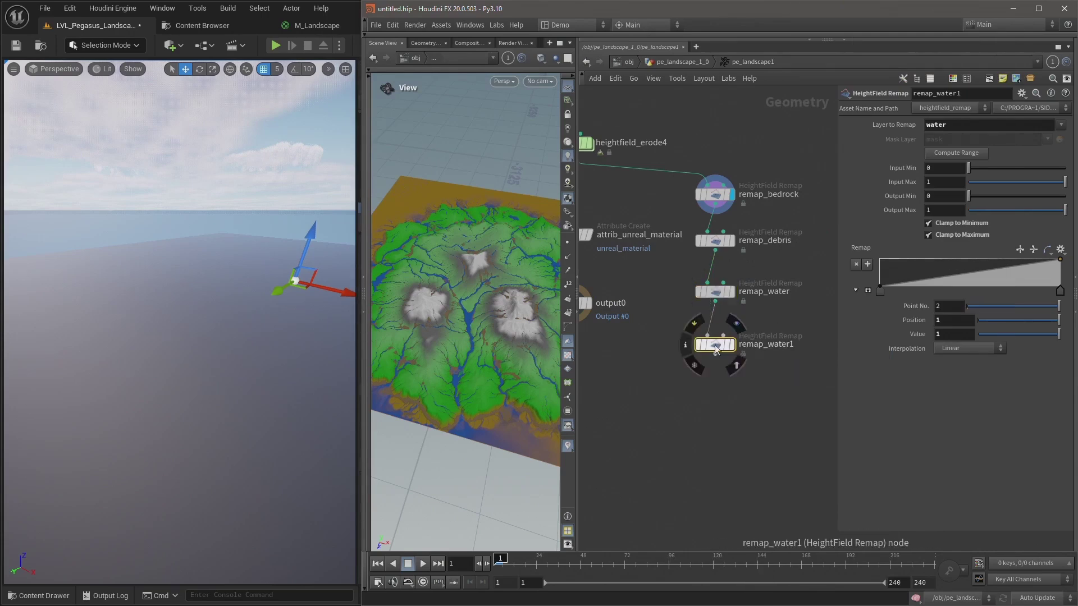
drag(715, 344, 883, 333)
double_click(765, 333)
key(BackSpace)
key(BackSpace)
text(s)
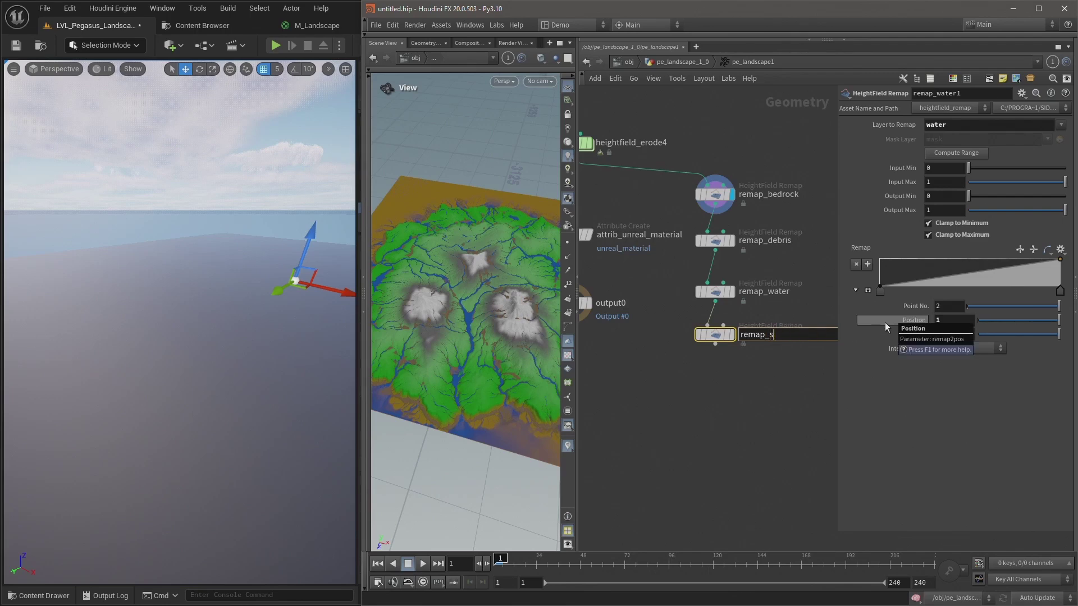
text(ediment)
key(Return)
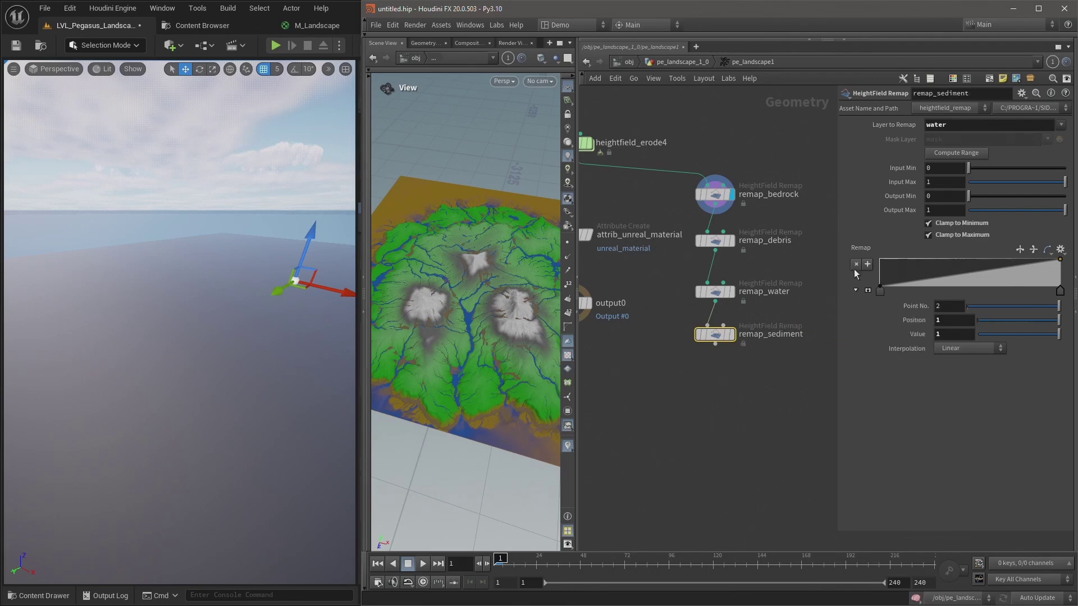
click(1060, 124)
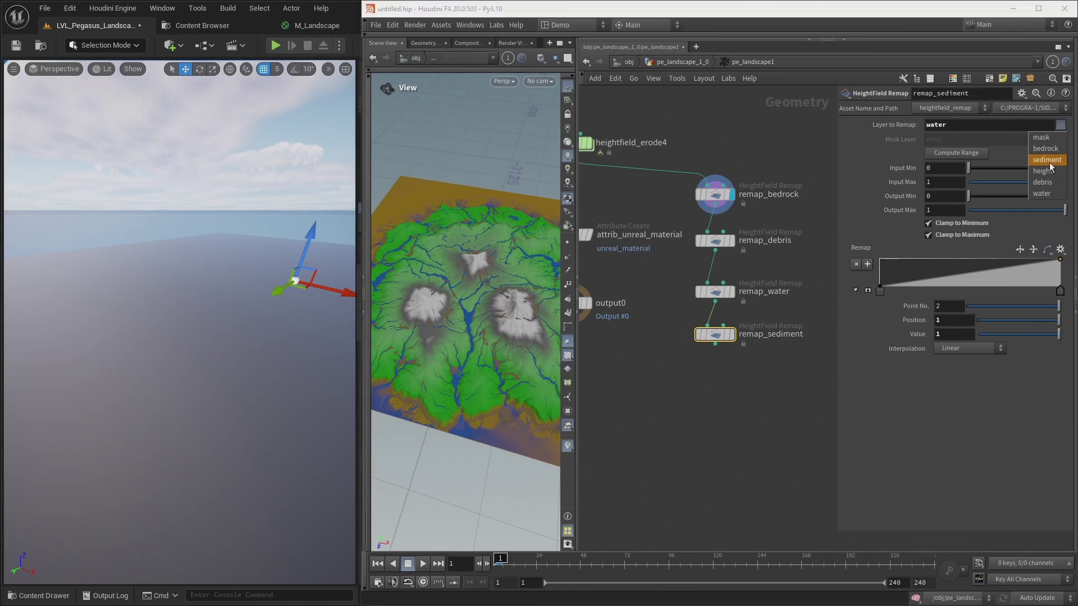
click(1050, 163)
middle_drag(699, 365, 723, 355)
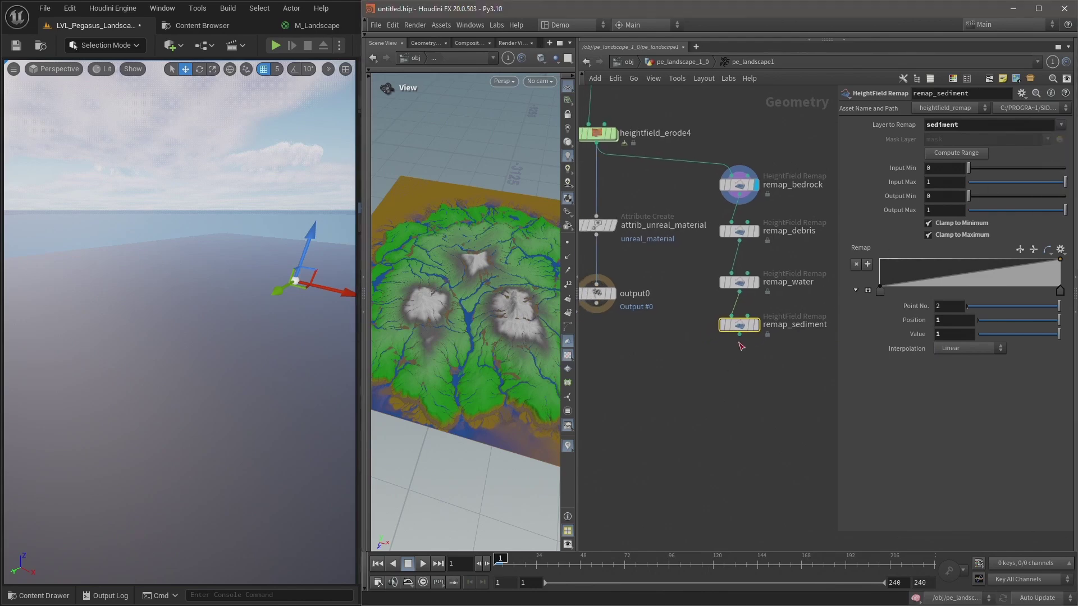
key(Tab)
text(blas)
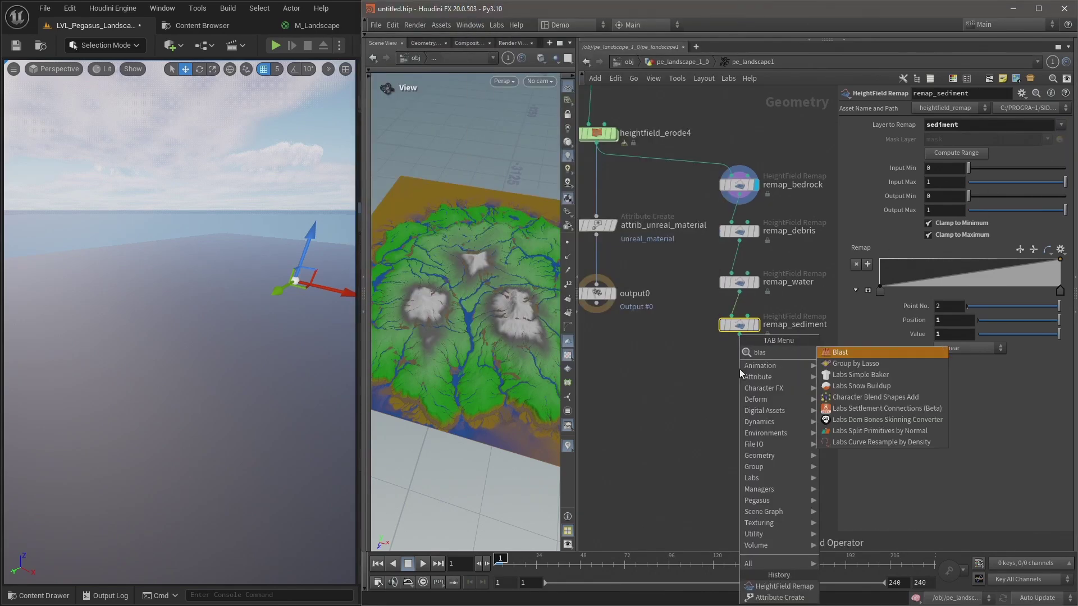
key(Return)
click(1048, 126)
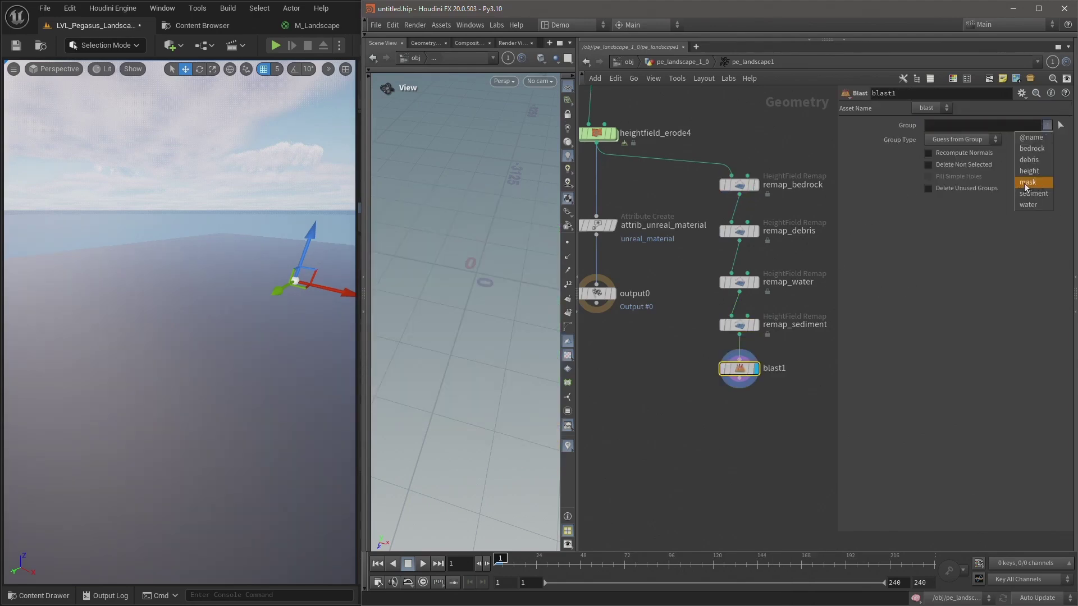
click(1030, 182)
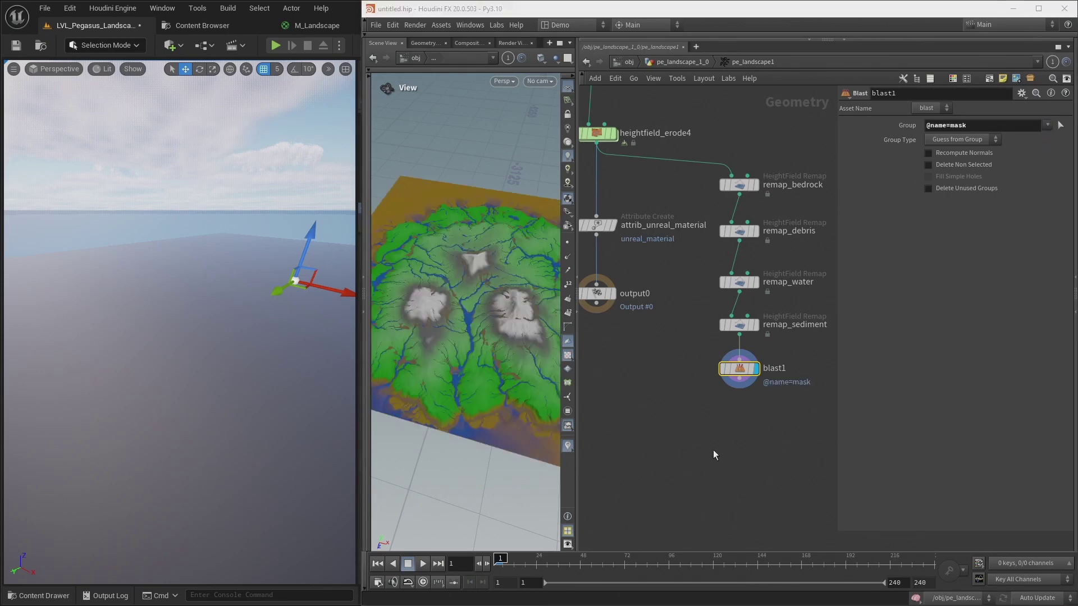
double_click(773, 348)
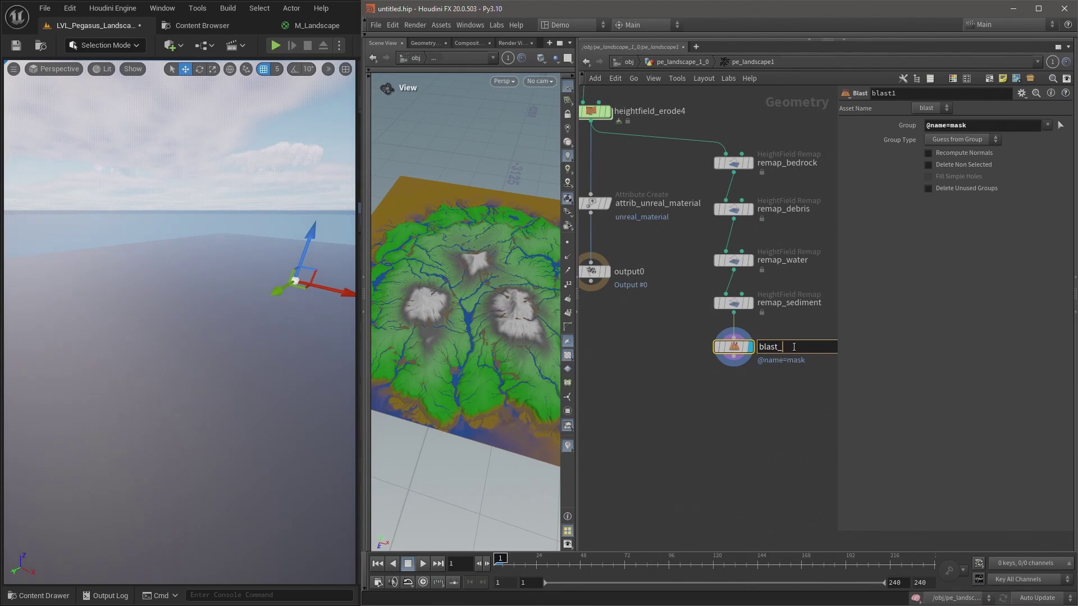
key(Return)
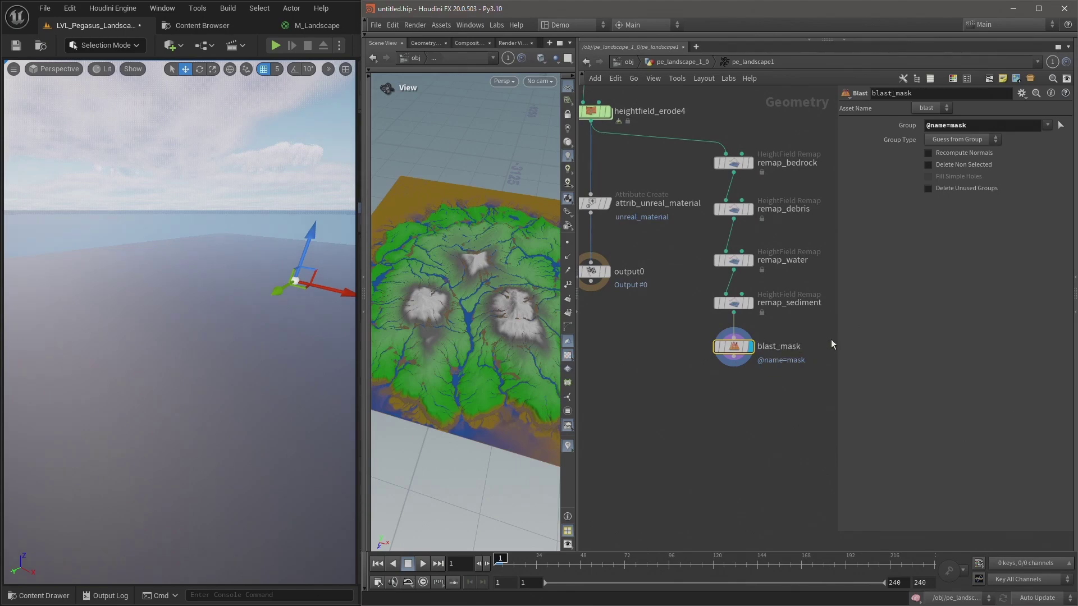
Arrange the four remap nodes and blast_mask in the gap between heightfield_erode4 and attrib_unreal_material
middle_click(735, 349)
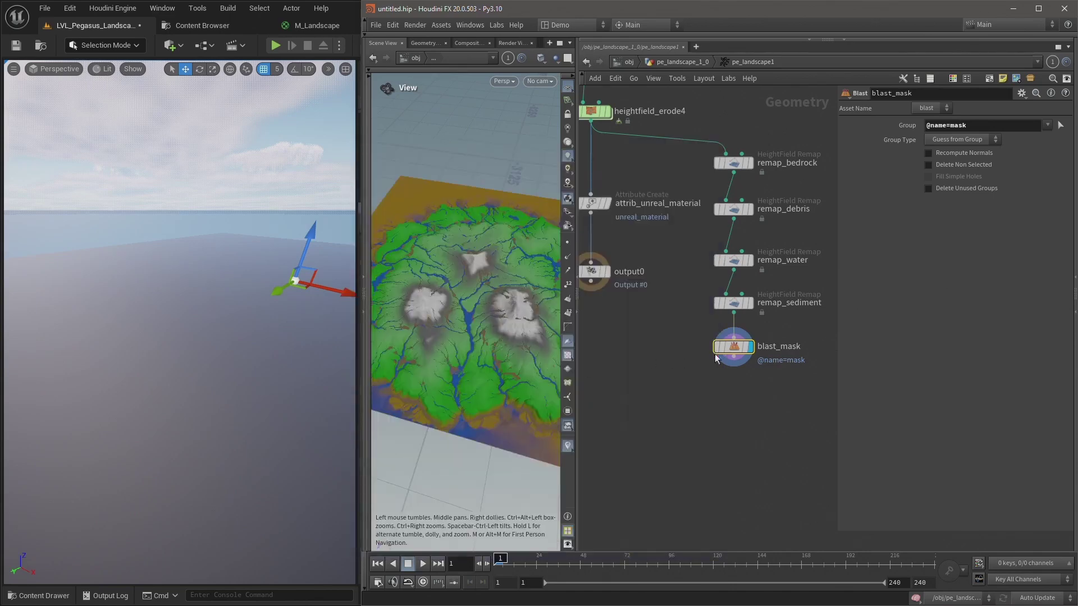
middle_click(716, 355)
middle_drag(698, 351, 713, 318)
drag(677, 339, 616, 368)
middle_drag(679, 355, 676, 377)
scroll(676, 377, down, 1)
drag(786, 360, 709, 178)
key(l)
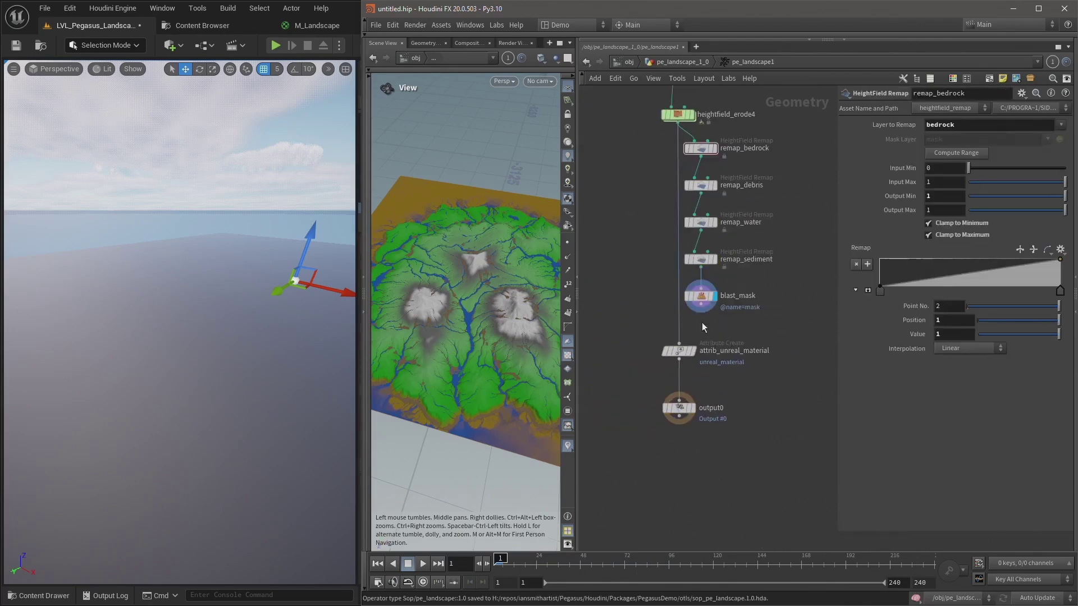
Wire blast_mask into attrib_unreal_material and align the remap and blast nodes in one column with it
click(701, 305)
click(678, 343)
drag(662, 318, 730, 145)
drag(700, 298, 677, 308)
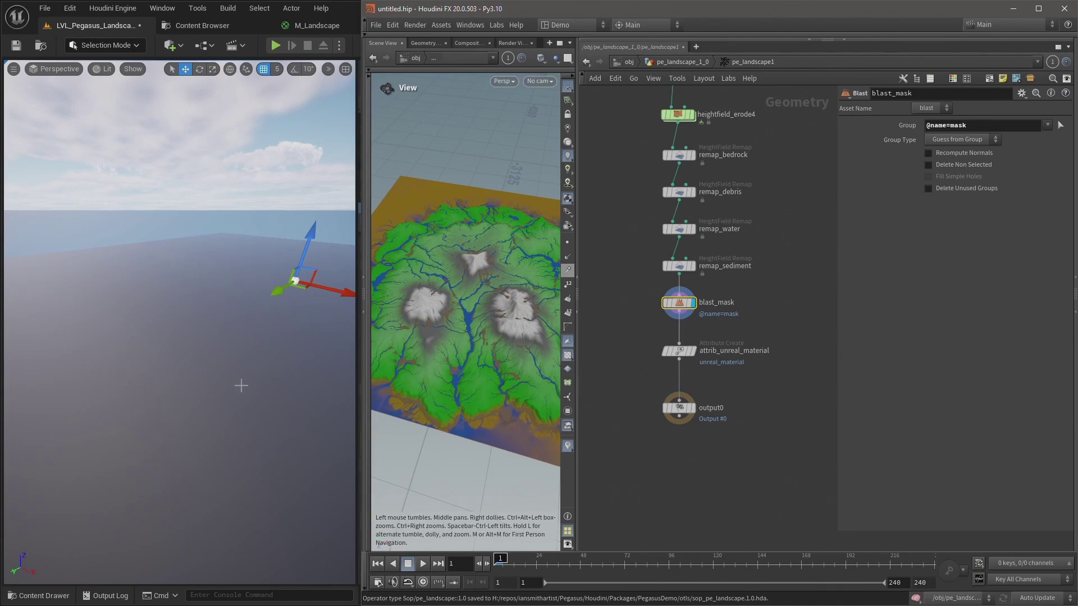
Switch to Unreal, widen its window and inspect the regenerated landscape's material layers on the slopes, riverbeds and peaks
click(305, 32)
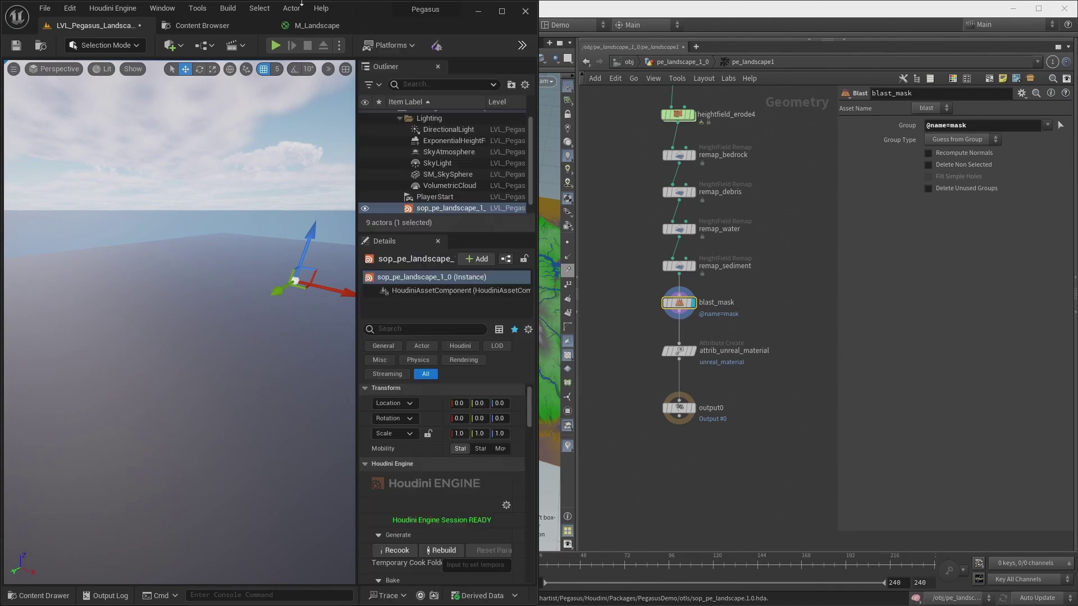
right_drag(224, 314, 260, 327)
key(w)
key(a)
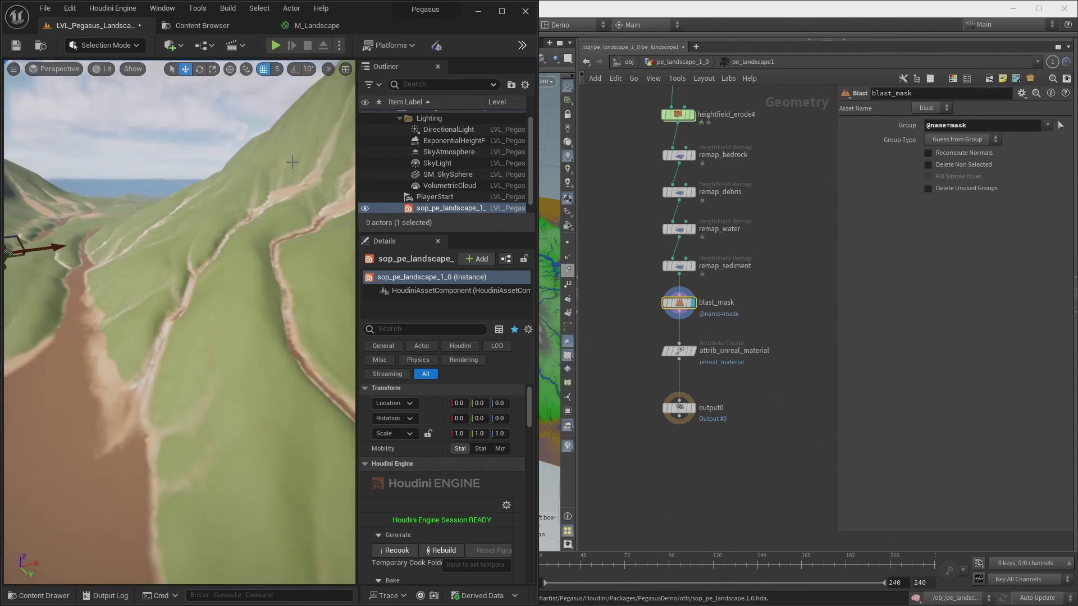
right_drag(191, 300, 154, 351)
right_drag(224, 337, 180, 378)
drag(540, 4, 674, 3)
right_drag(225, 322, 155, 340)
right_drag(275, 339, 301, 309)
middle_drag(807, 304, 818, 447)
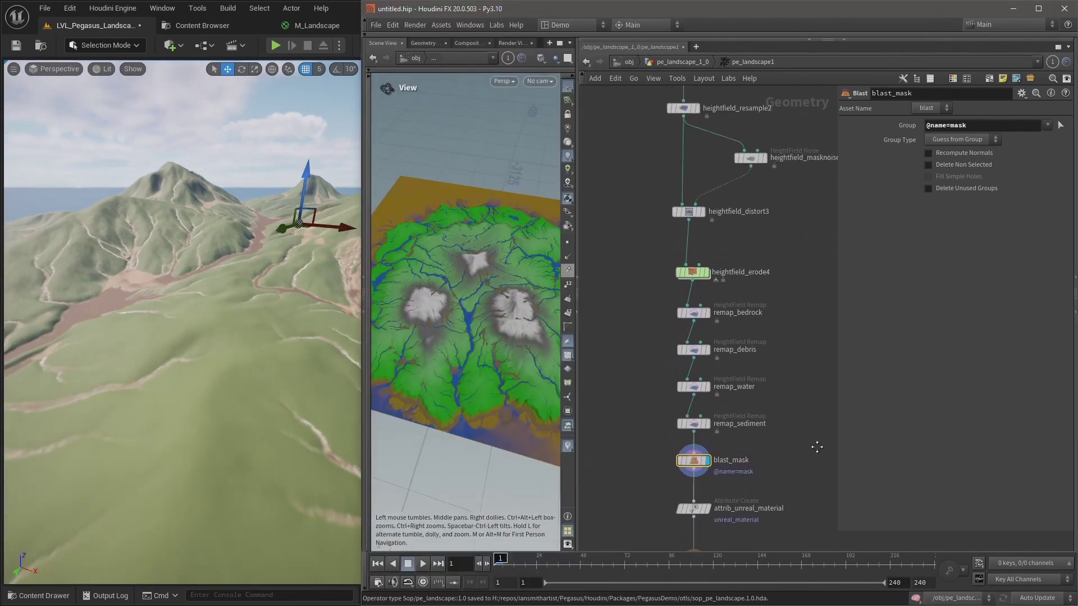
middle_drag(823, 312, 816, 433)
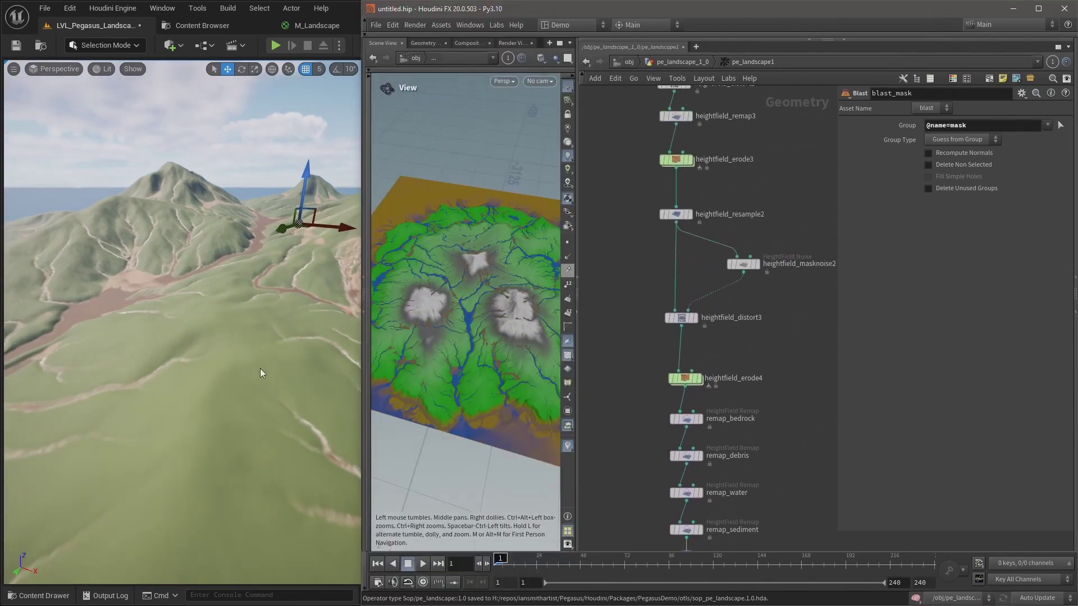
right_drag(260, 368, 265, 405)
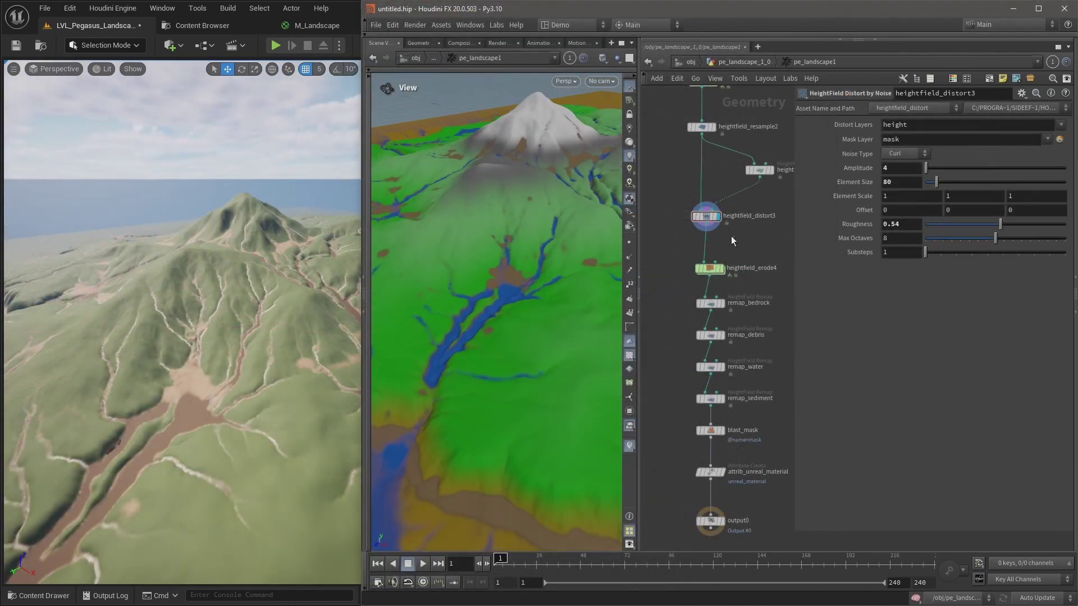
Set the Amplitude of heightfield_distort3 to 16
mouse_move(493, 194)
mouse_down()
mouse_move(497, 206)
mouse_move(534, 200)
mouse_move(514, 201)
mouse_up()
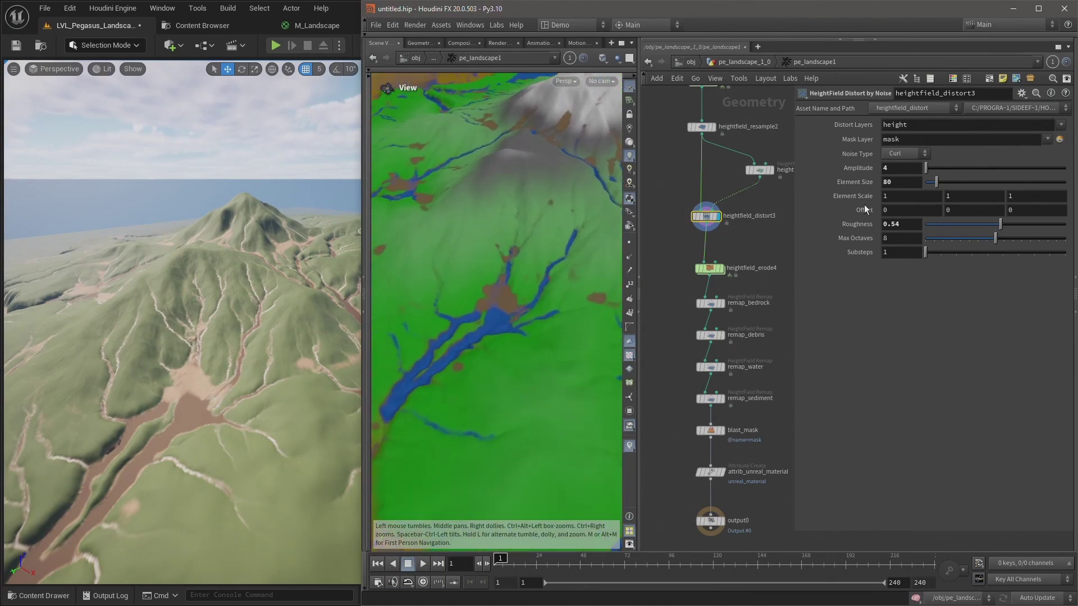
double_click(900, 170)
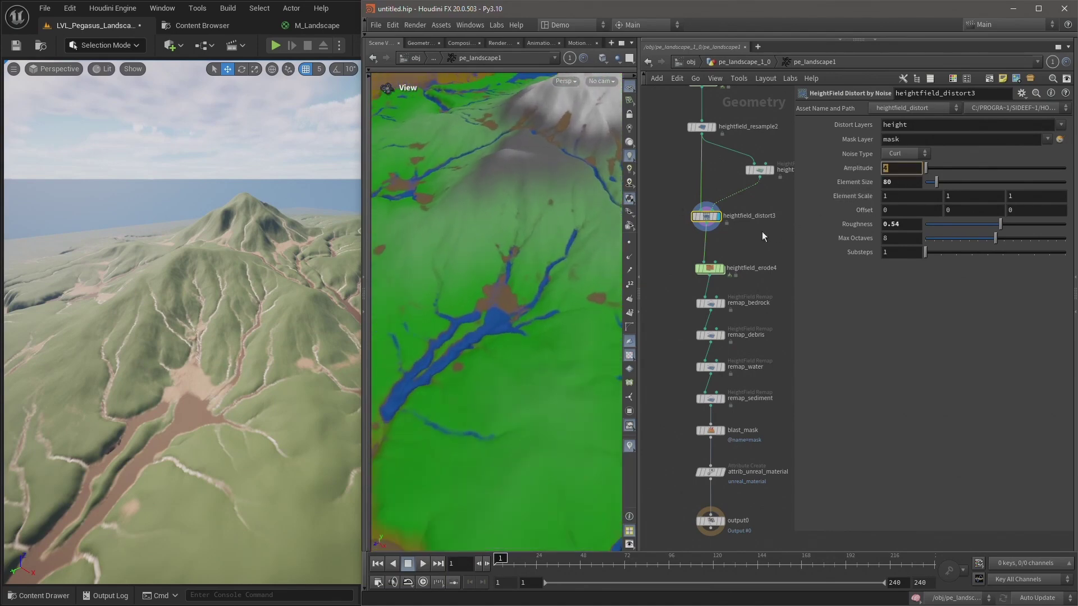
text(16)
key(Return)
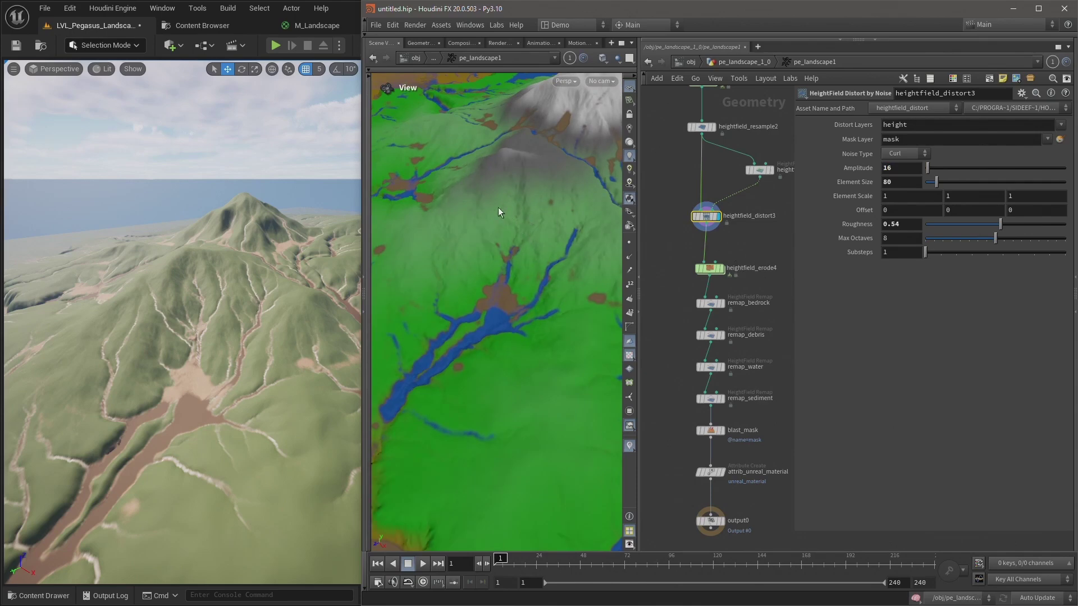
Show the Simulation settings of heightfield_erode4 and check the more distorted terrain in the Unreal viewport
key(Down)
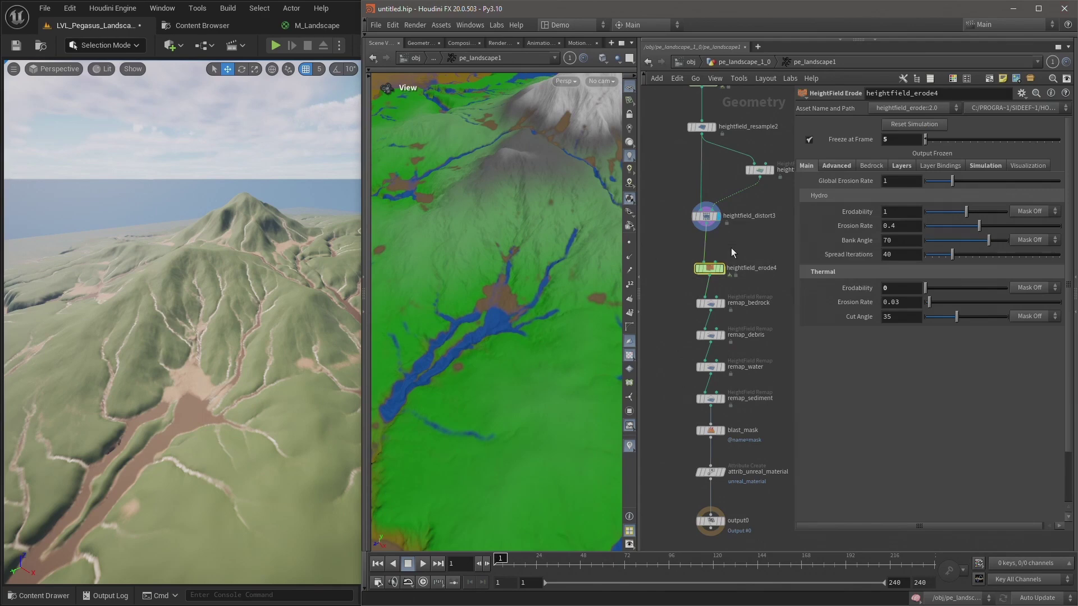
click(981, 166)
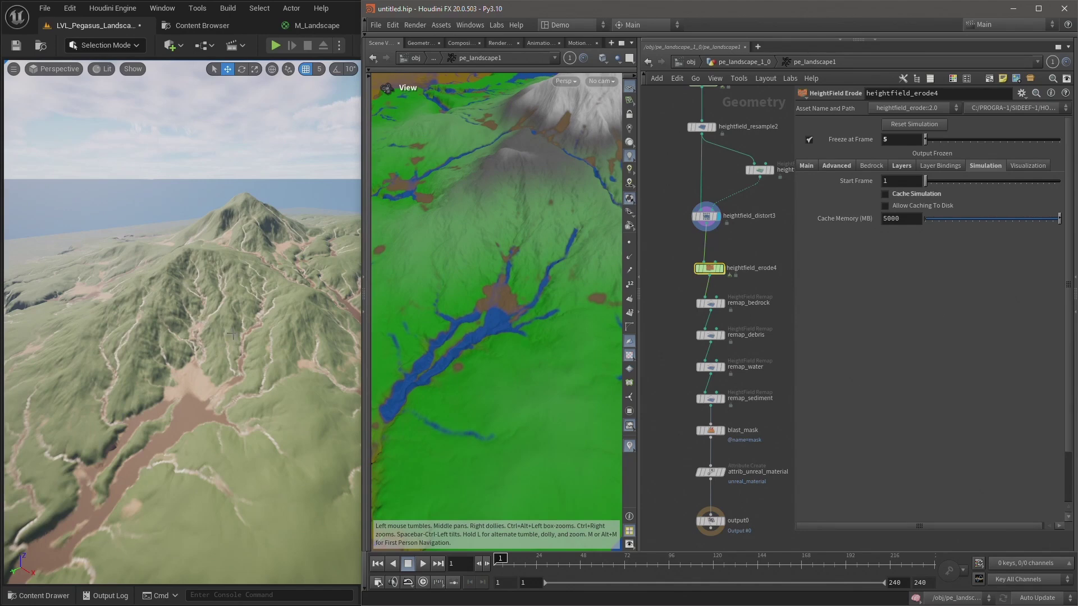
mouse_move(232, 336)
right_down()
mouse_move(205, 299)
mouse_move(134, 312)
mouse_move(62, 289)
mouse_move(236, 336)
right_up()
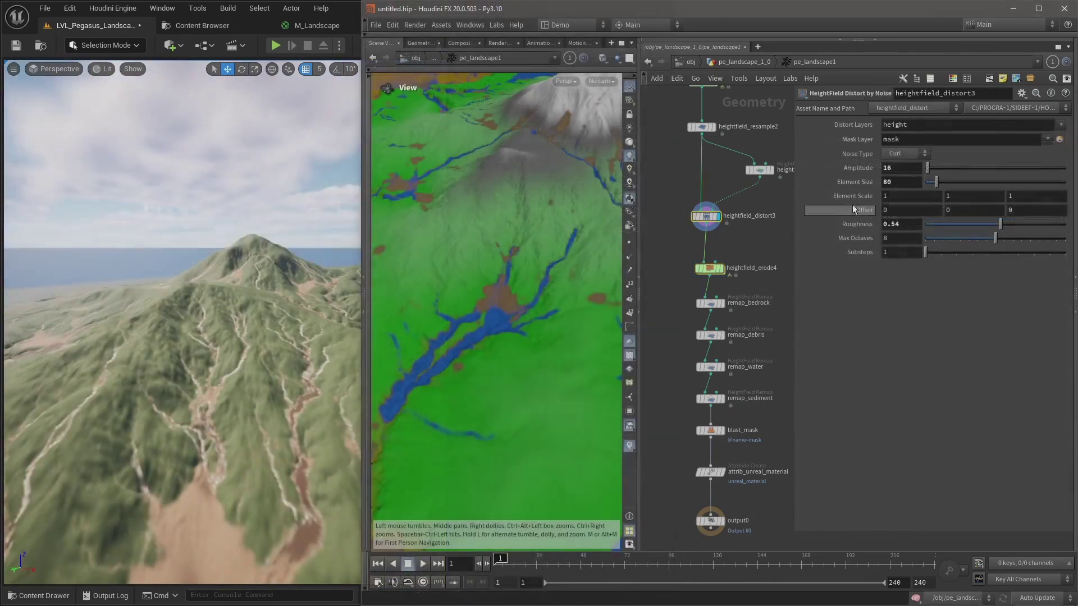
Set the Amplitude of heightfield_distort3 to 6
drag(873, 168, 850, 167)
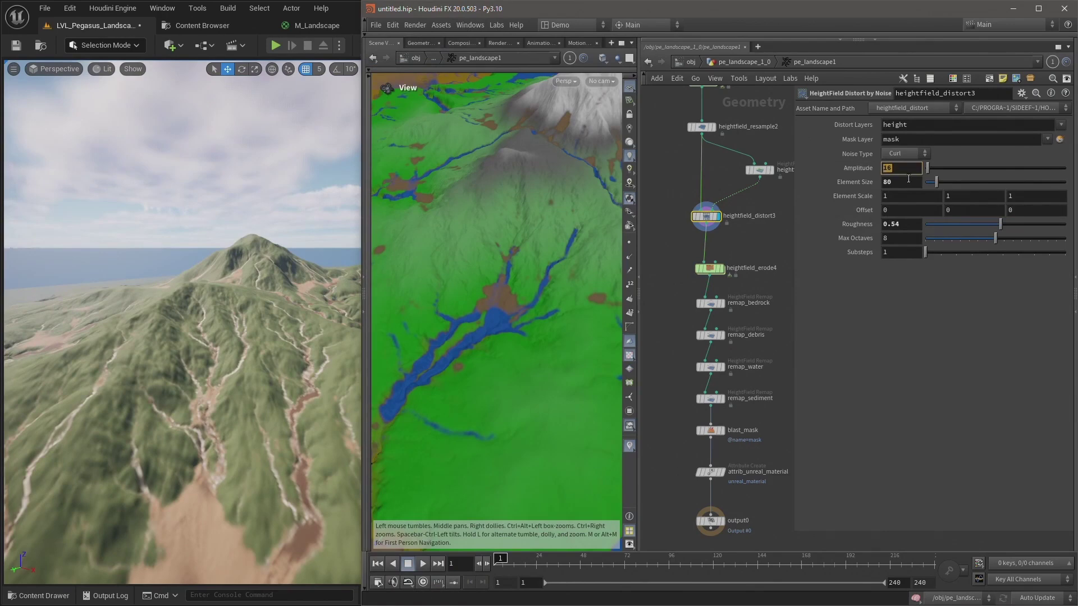
text(6)
key(Return)
Switch to Unreal and inspect the mountain and river channels from farther away
click(323, 255)
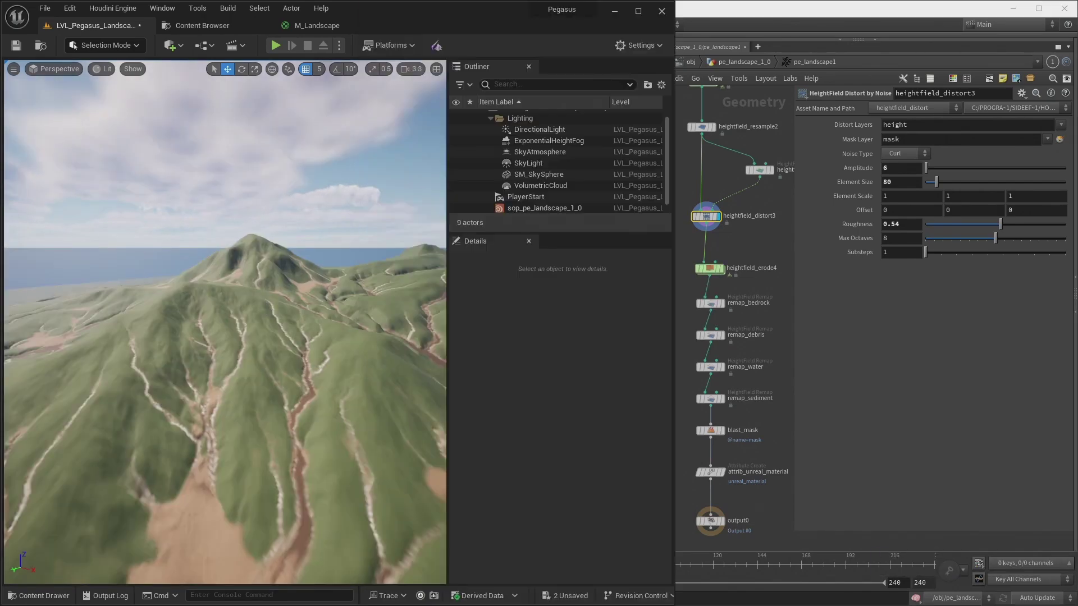
key(s)
right_drag(224, 322, 289, 326)
key(a)
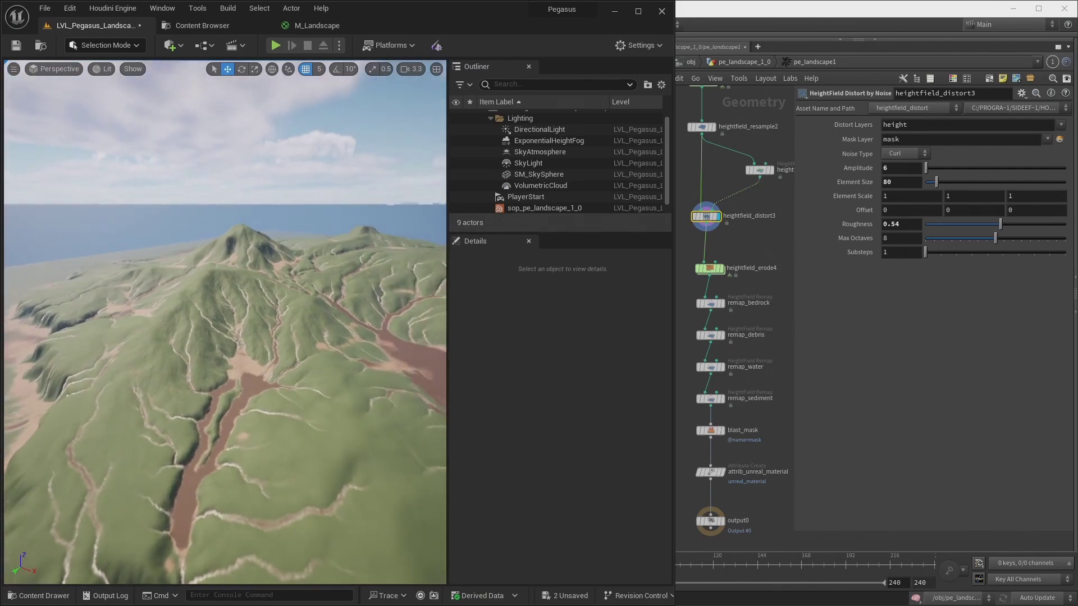
Return to Houdini and display the parameters of heightfield_erode4 beside the whole lower node chain
click(779, 240)
key(p)
middle_drag(785, 243, 894, 238)
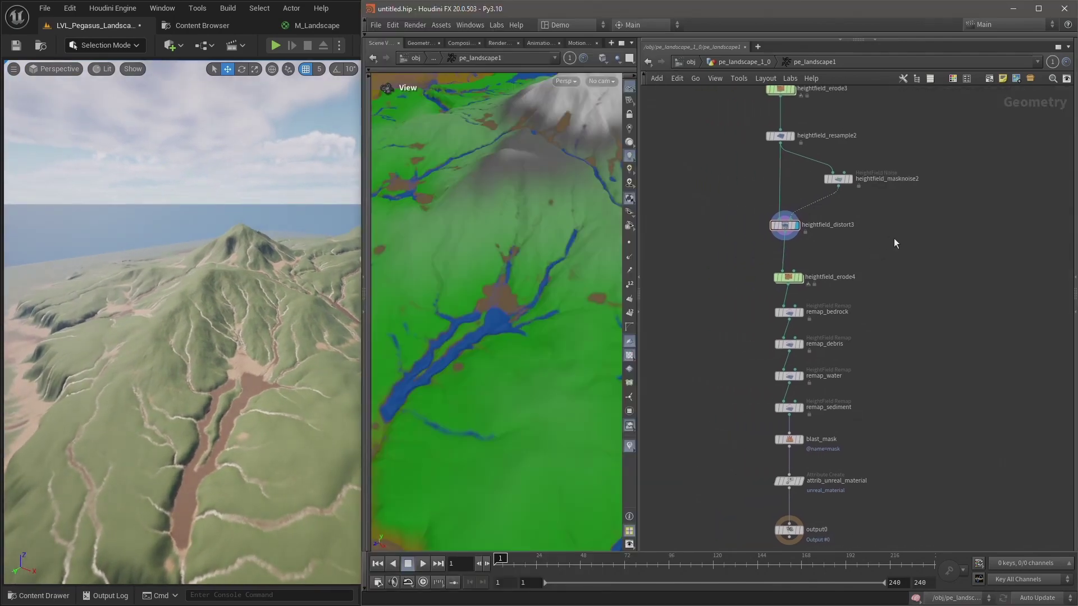
middle_drag(948, 260, 919, 257)
drag(892, 249, 706, 294)
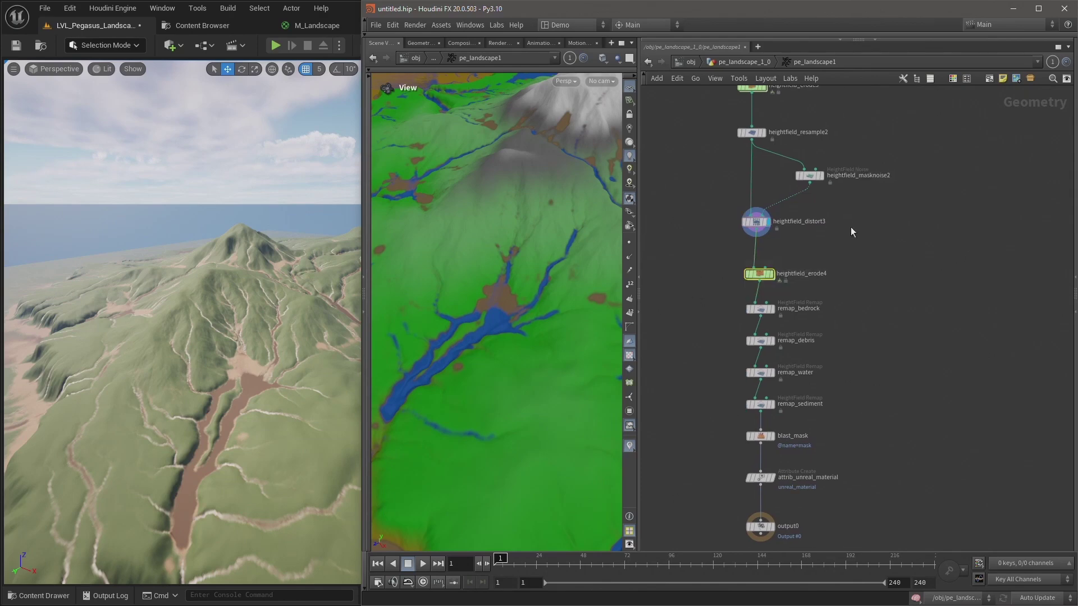
key(p)
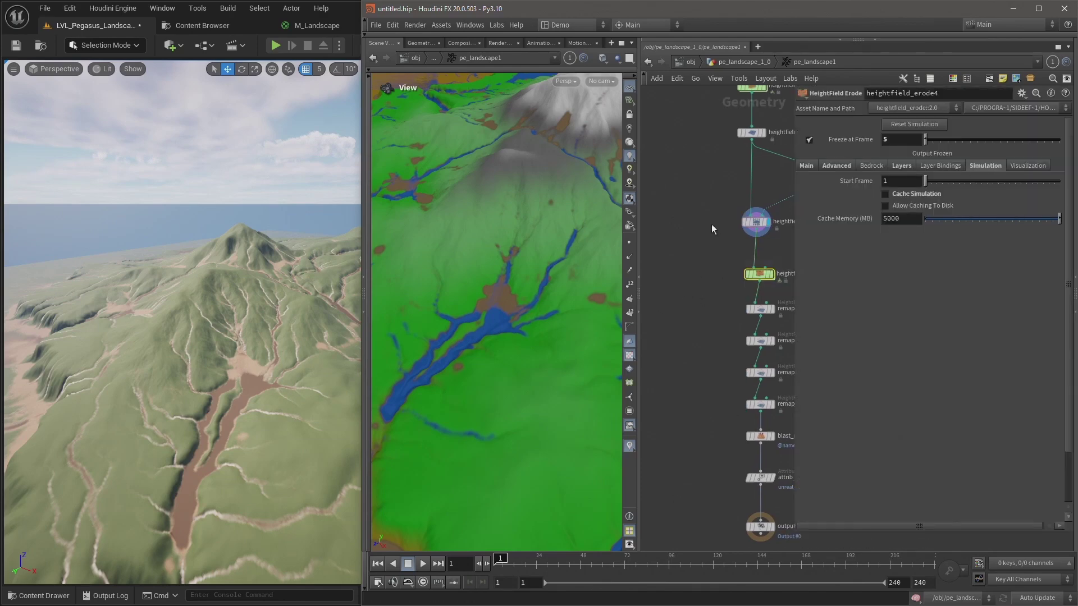
middle_drag(712, 224, 672, 229)
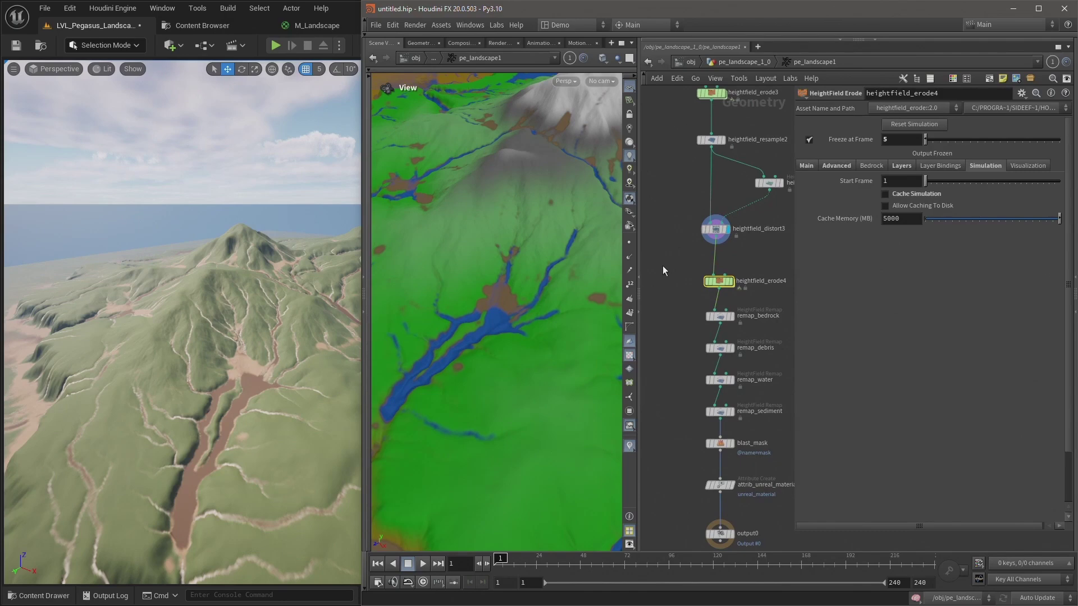
scroll(737, 268, down, 3)
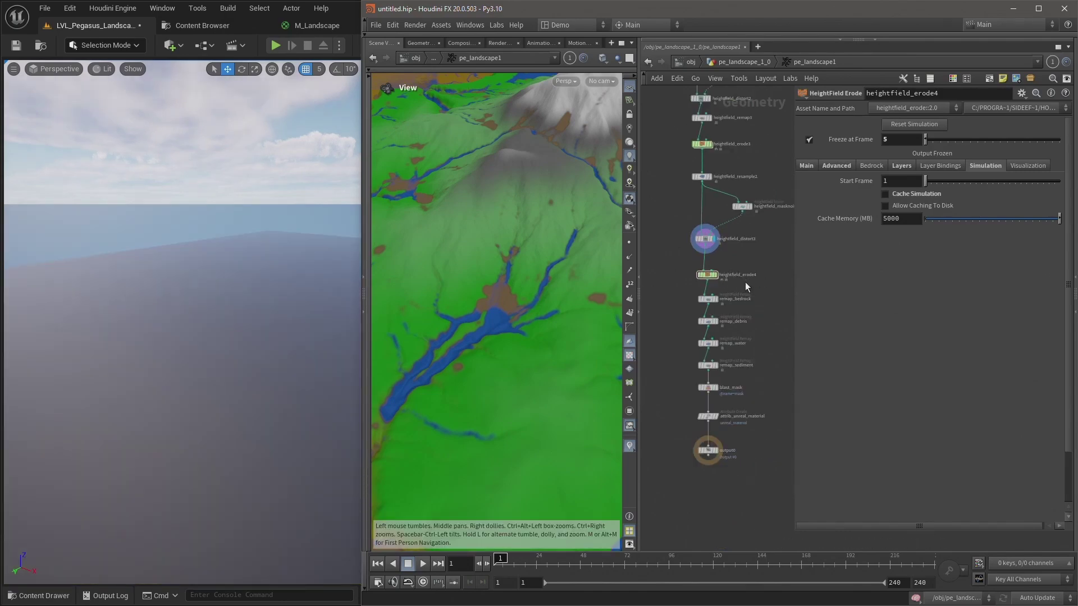
Find all nodes matching "erode" in the pe_landscape1 network, select them together and enable Cache Simulation on them
click(676, 79)
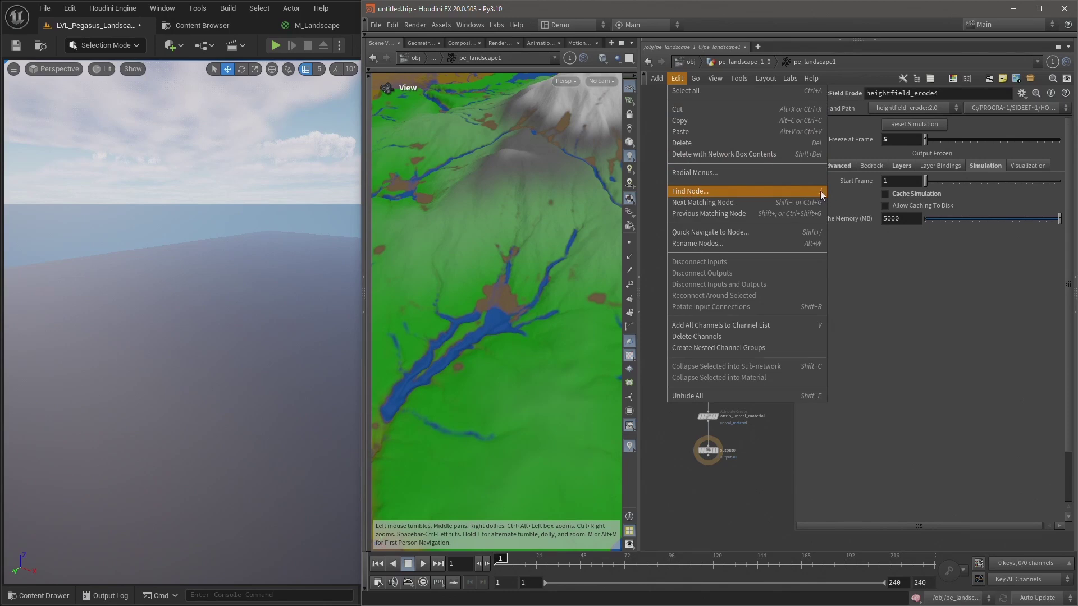
click(767, 442)
key(slash)
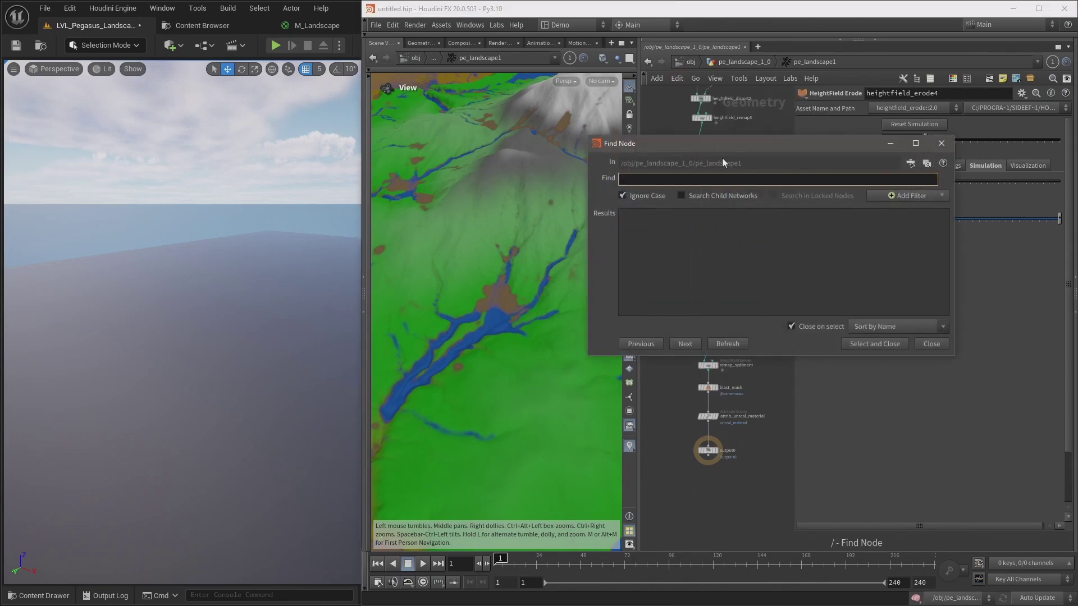
text(erode)
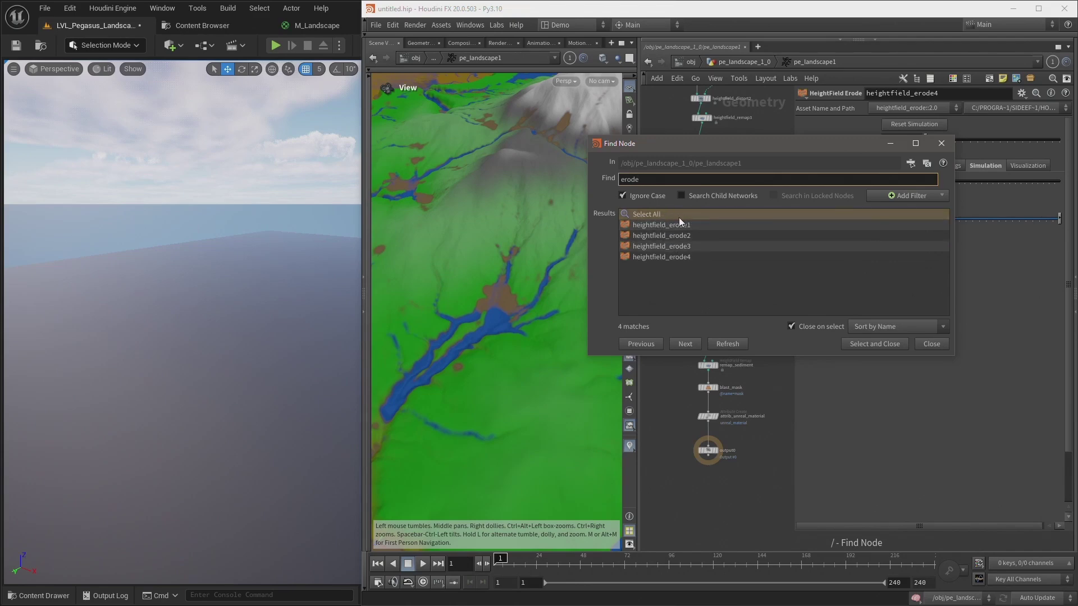
click(646, 213)
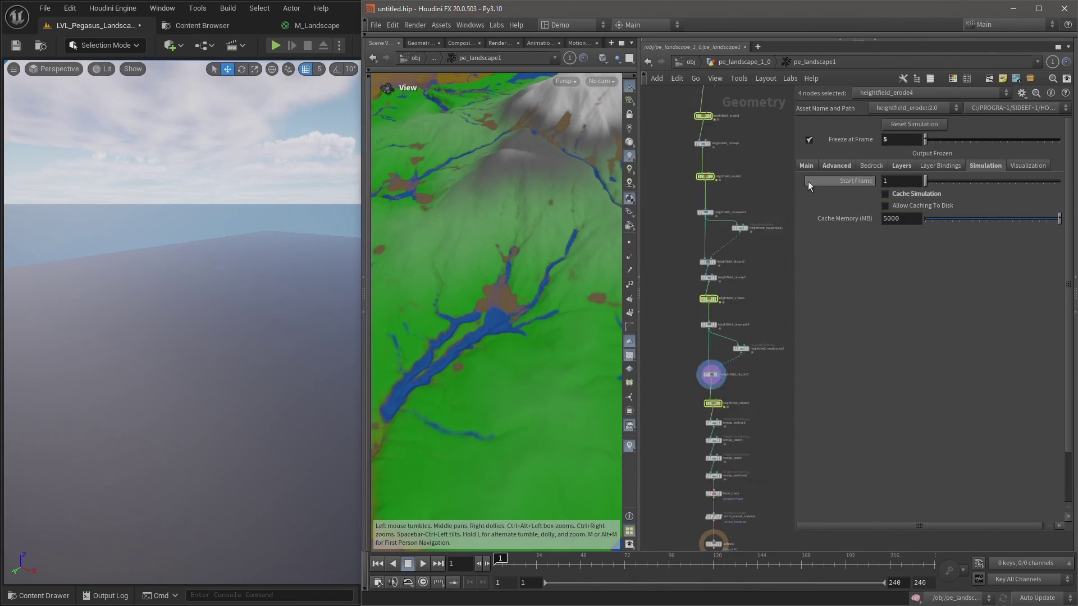
click(885, 194)
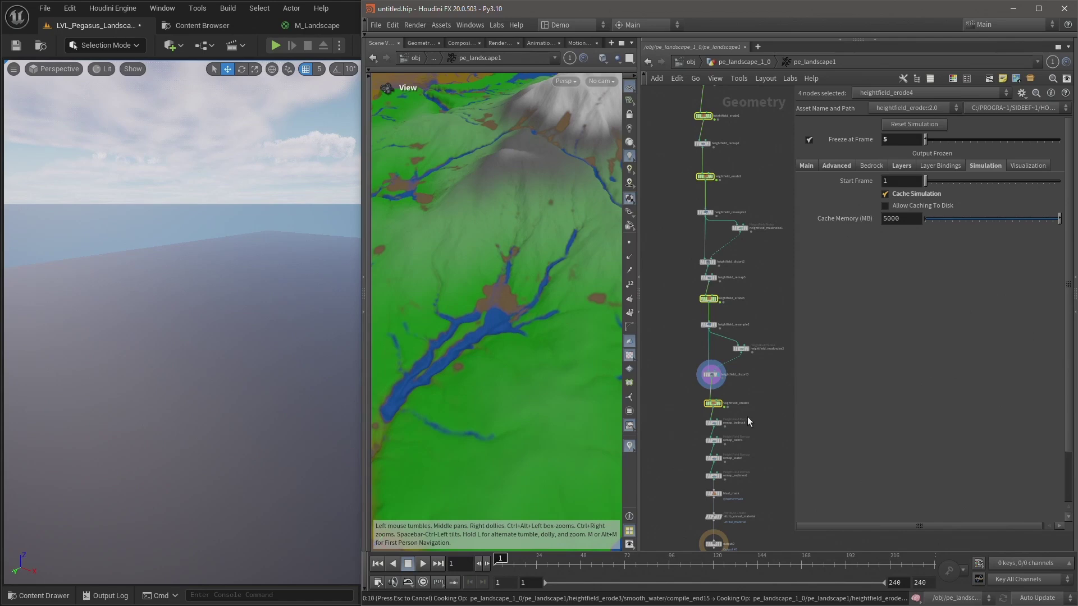
click(673, 393)
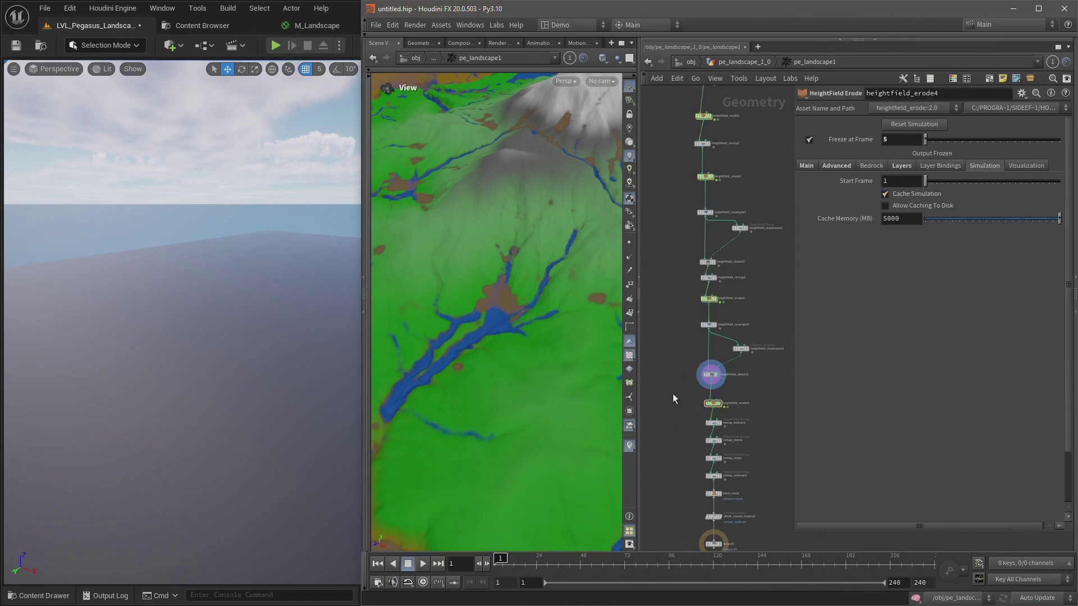
Go up to the pe_landscape_1_0 network, hide the parameters and save the node type of pe_landscape1
click(736, 61)
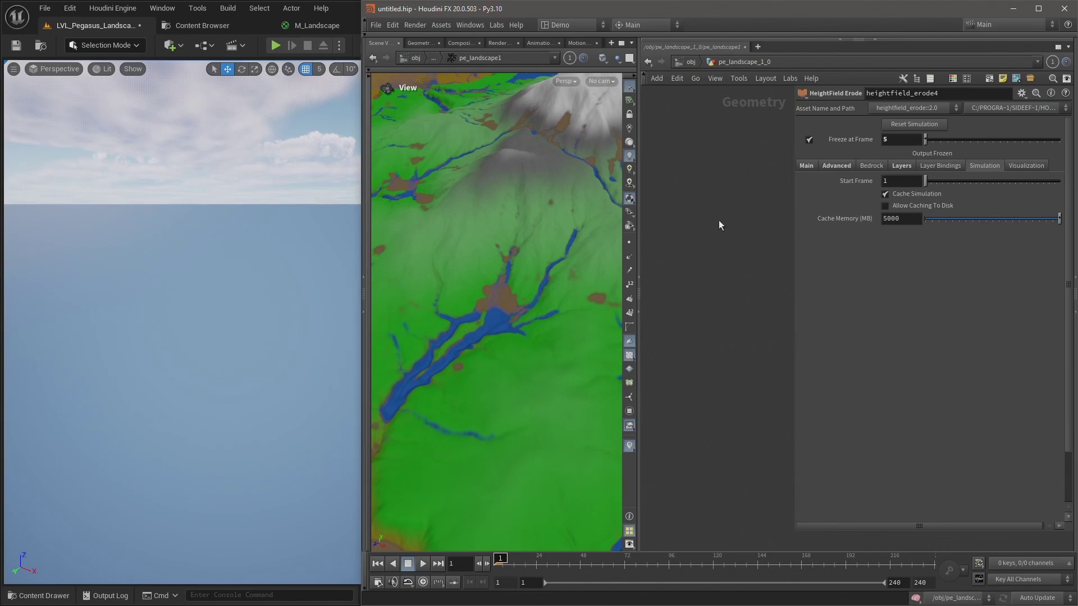
key(p)
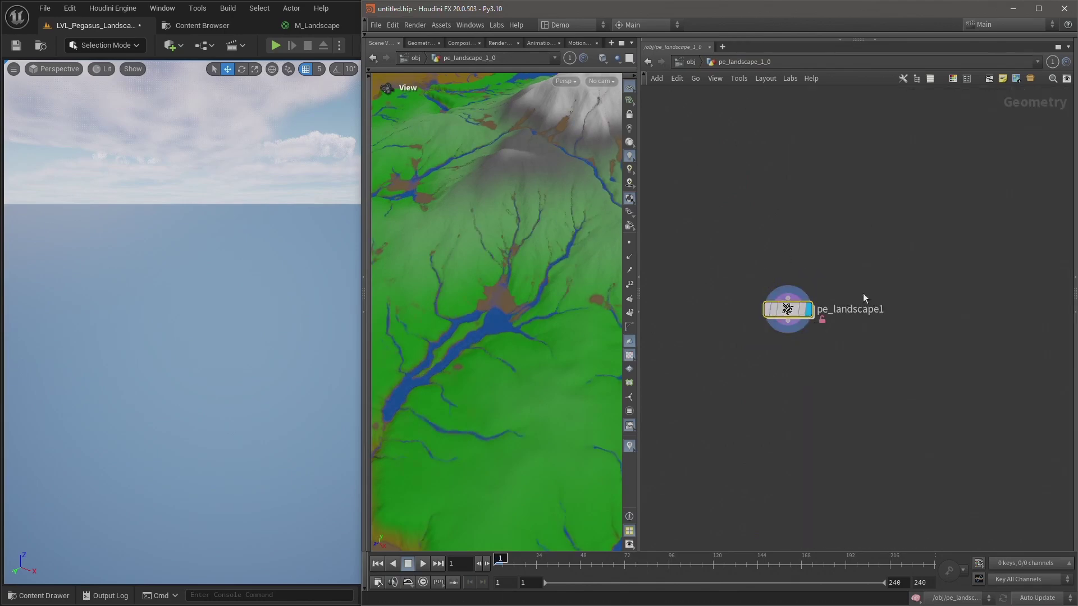
right_click(786, 309)
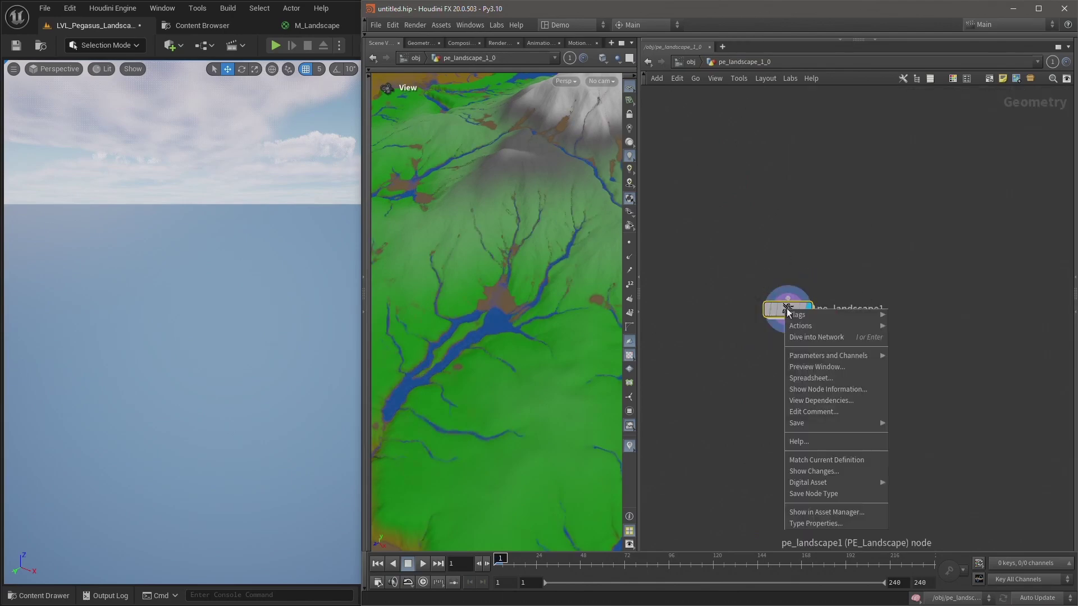
mouse_move(821, 483)
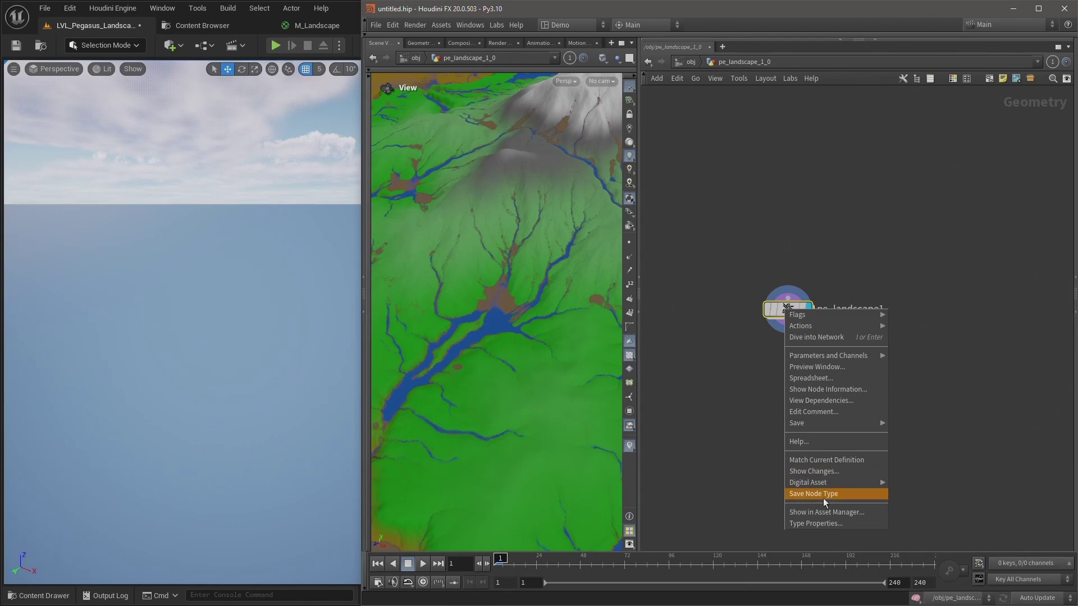
click(834, 495)
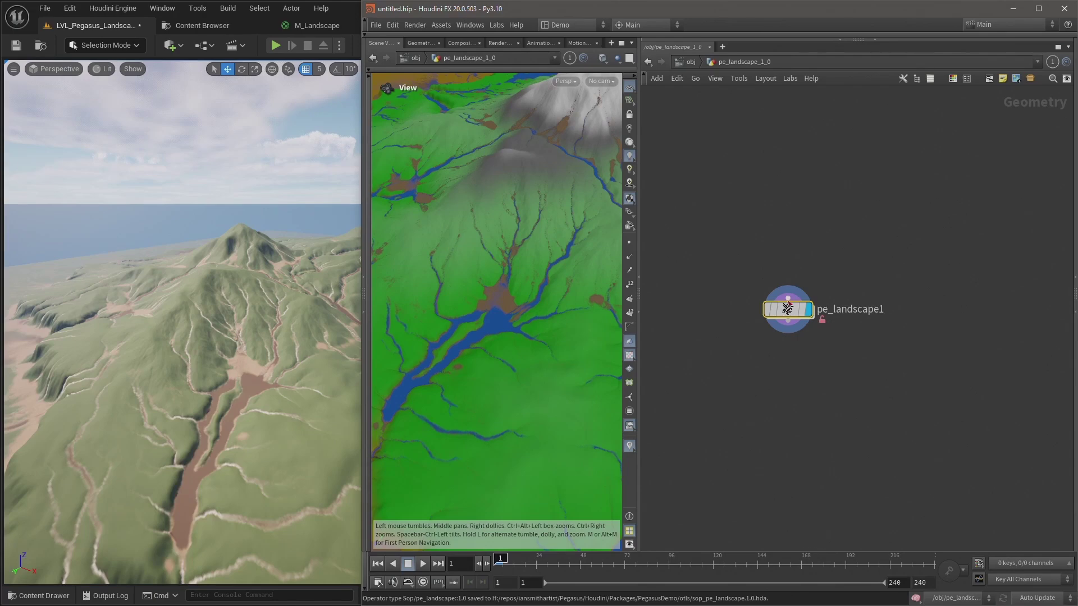
Switch to Unreal, close the Houdini Session Sync and maximize the editor window
click(109, 9)
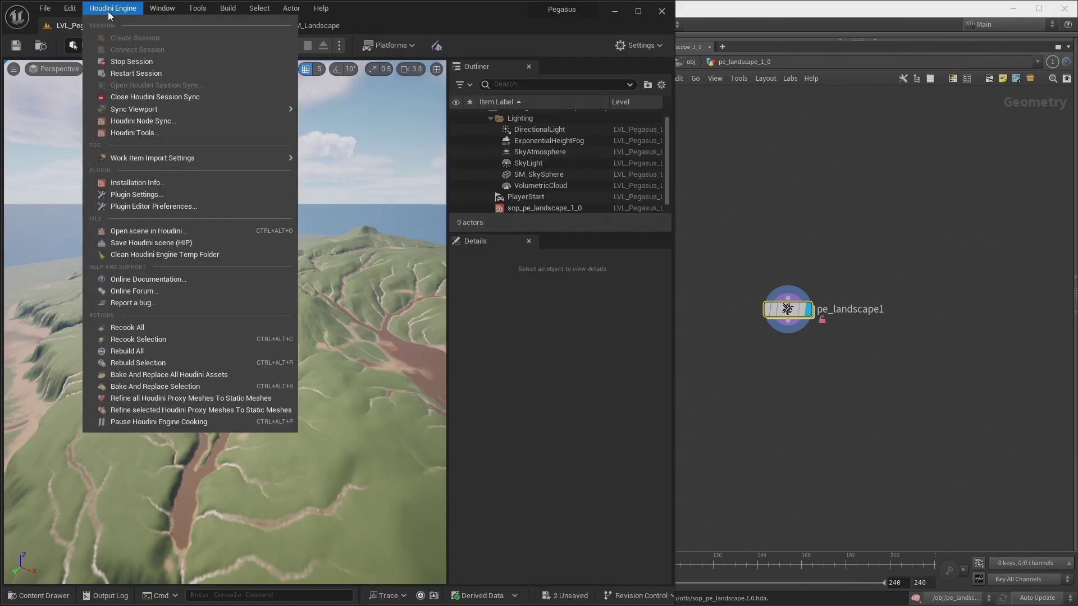
click(156, 98)
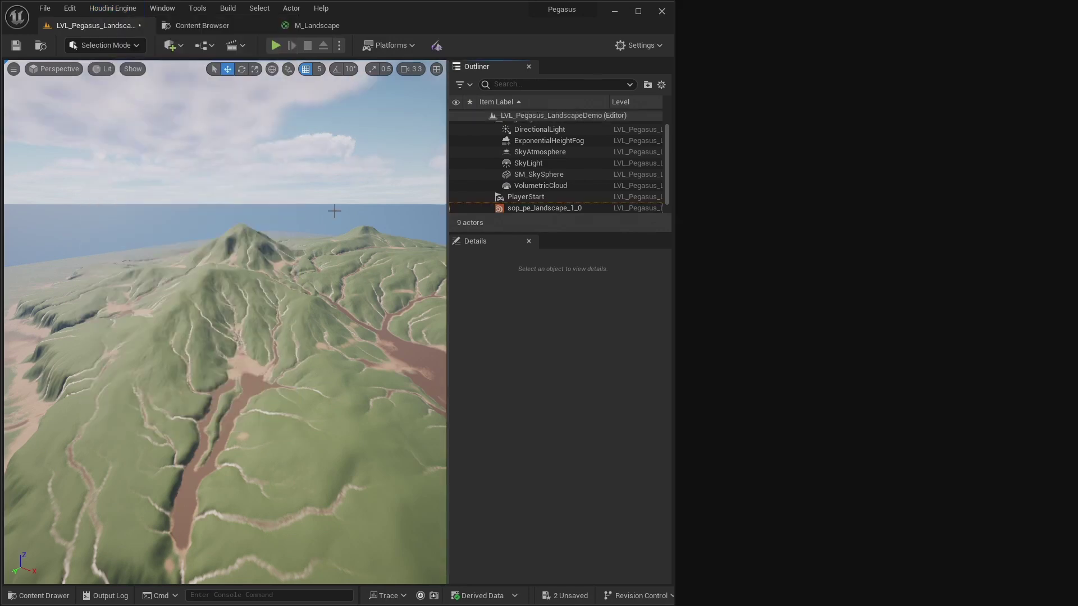
click(639, 11)
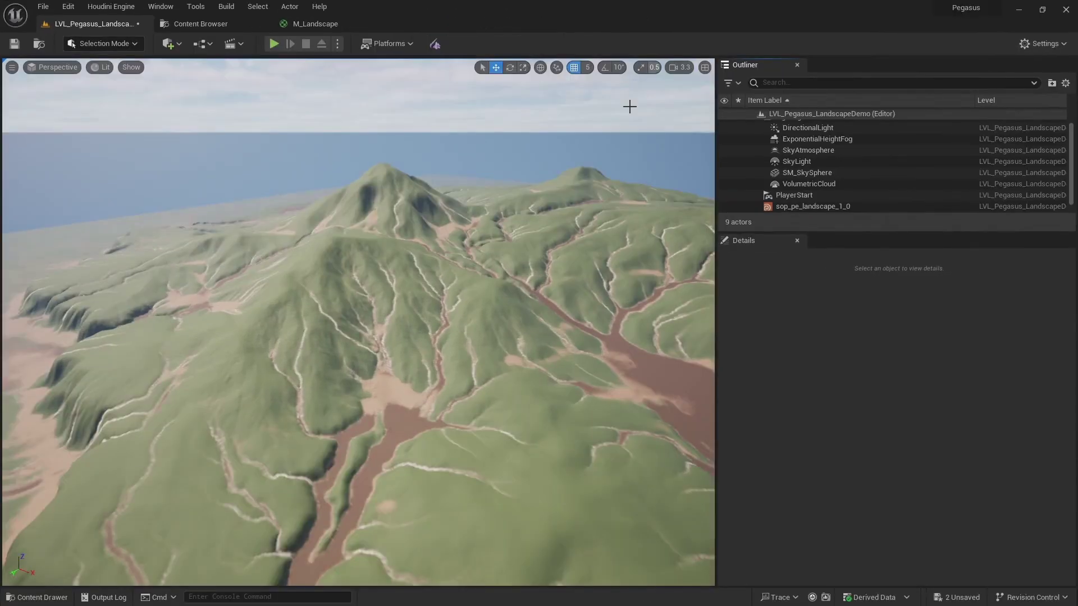
Save all unsaved level and asset changes in the Unreal project
right_drag(505, 260, 562, 260)
key(w)
click(35, 6)
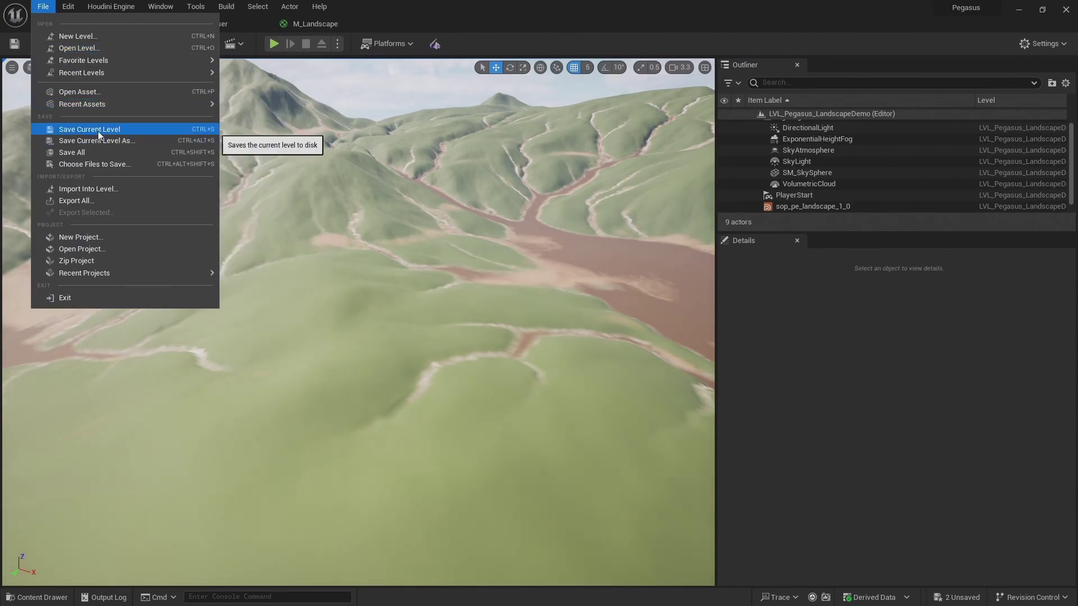
click(103, 153)
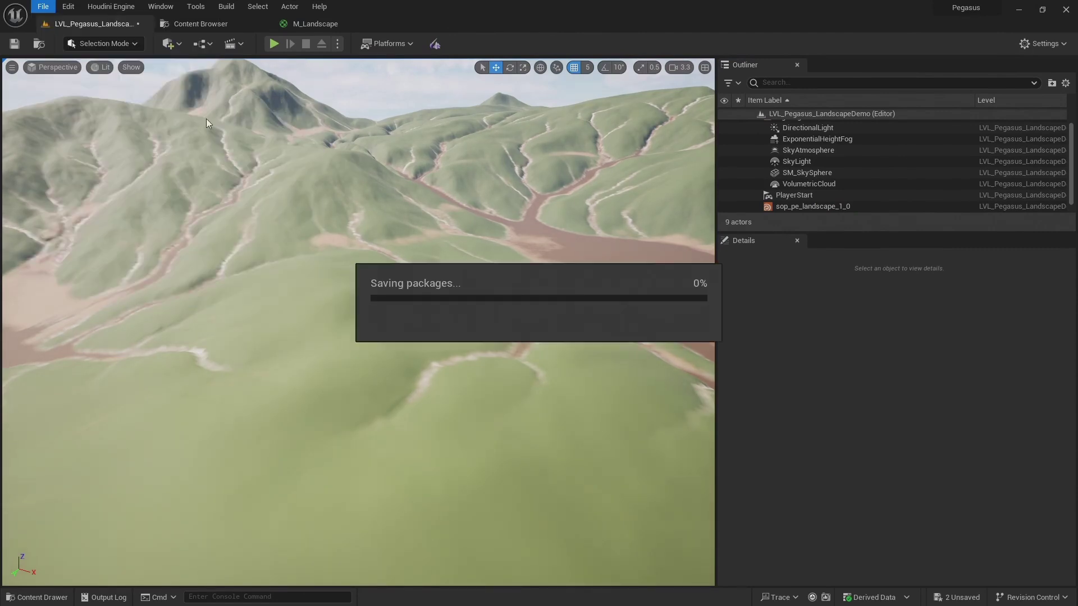
Play the level to run the third-person character across the terrain, then stop and view the whole landscape from above
click(274, 44)
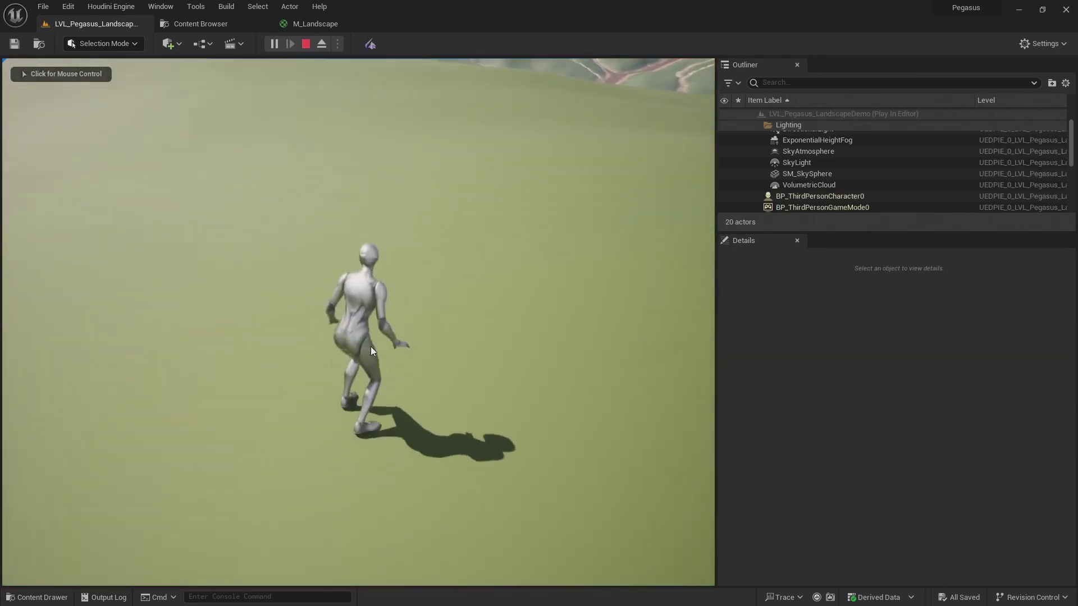
click(371, 347)
key(w)
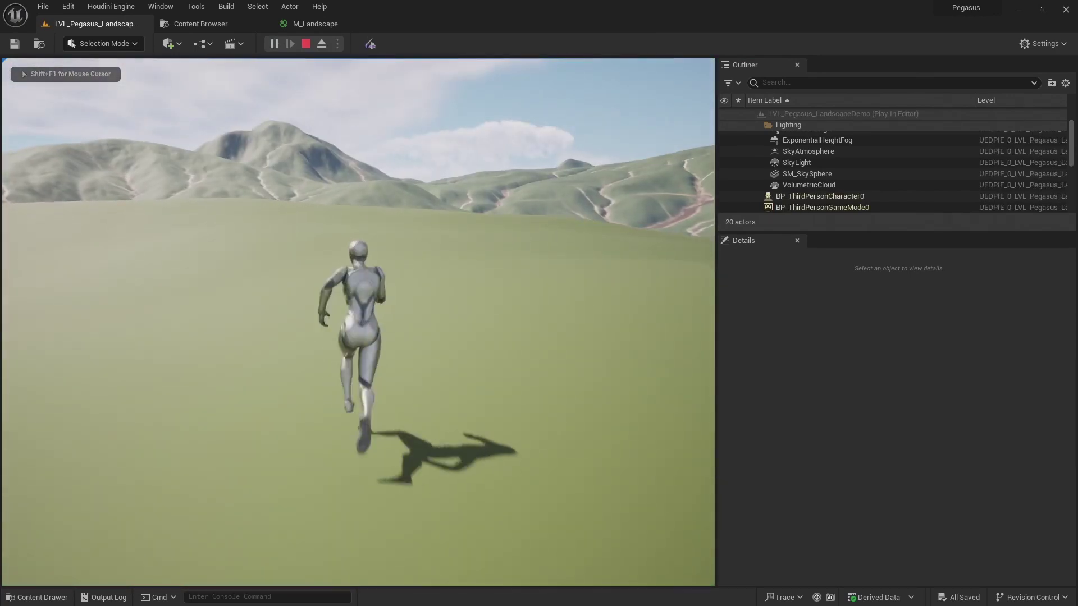
key(a)
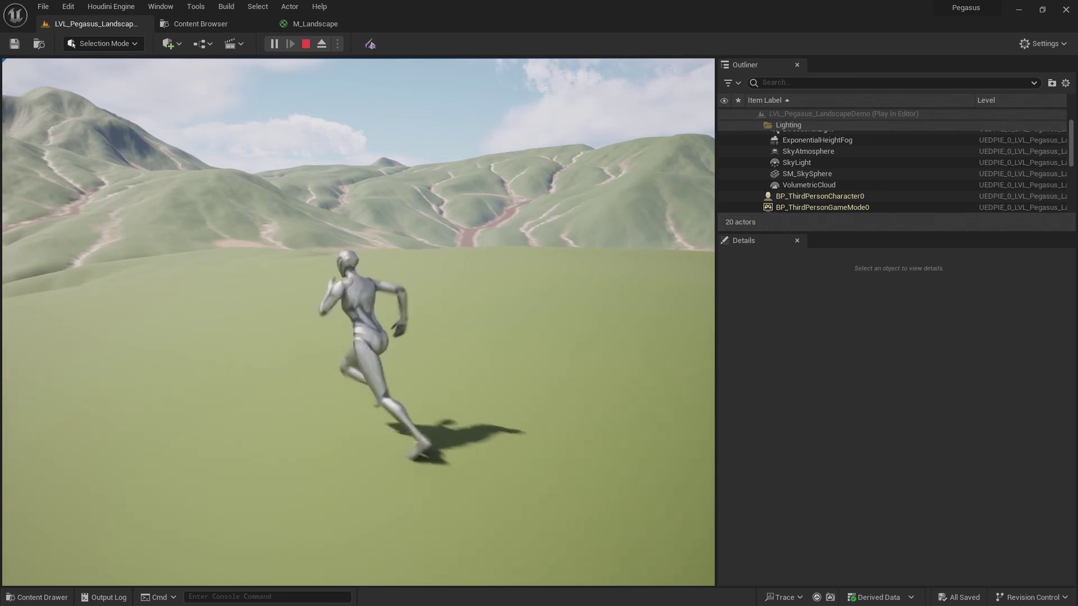
key(d)
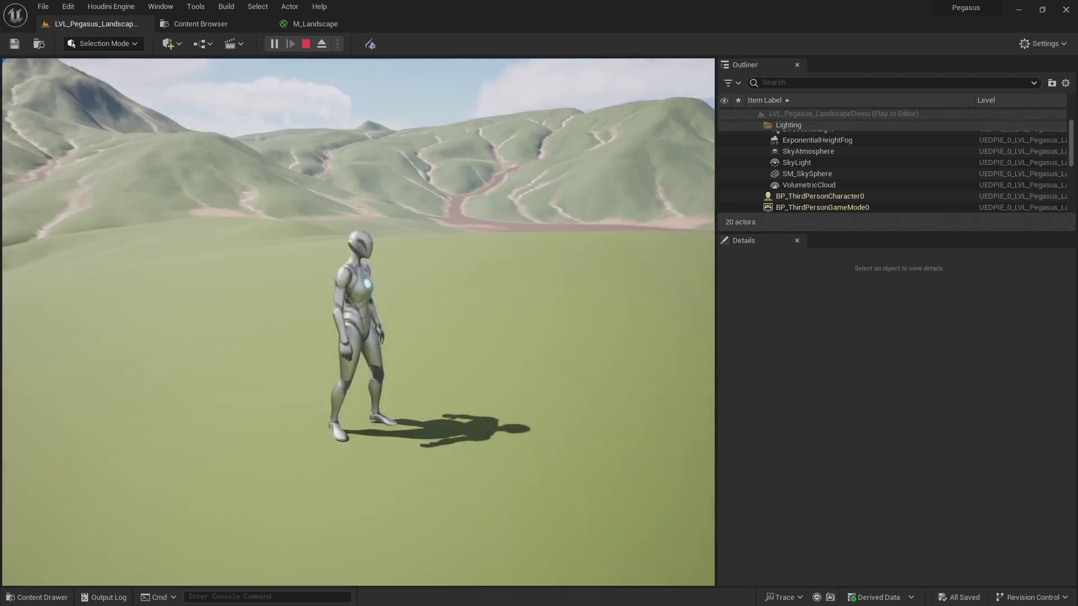
key(d)
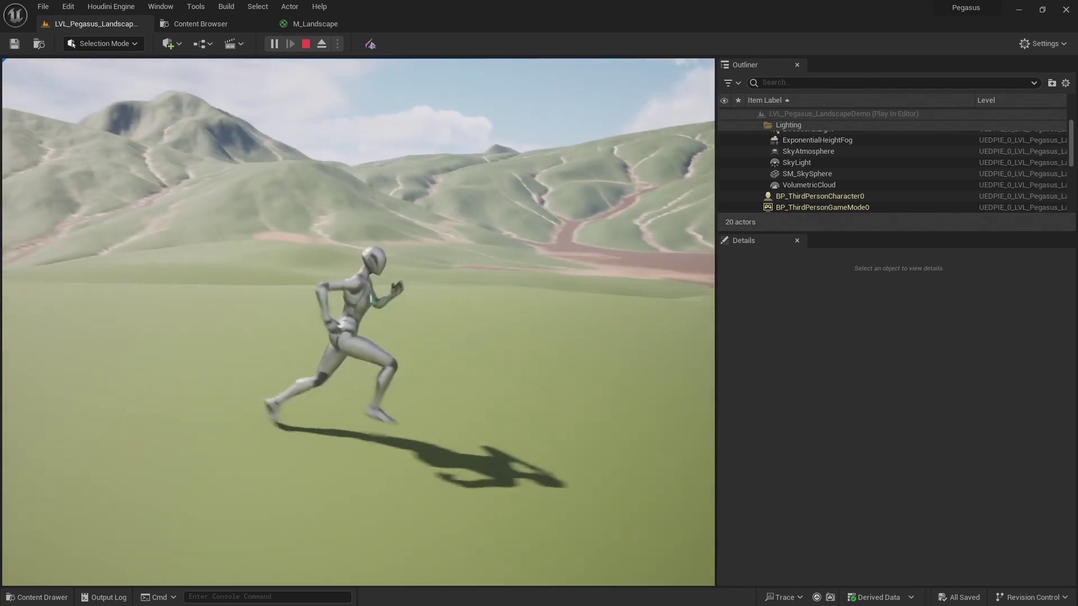
key(a)
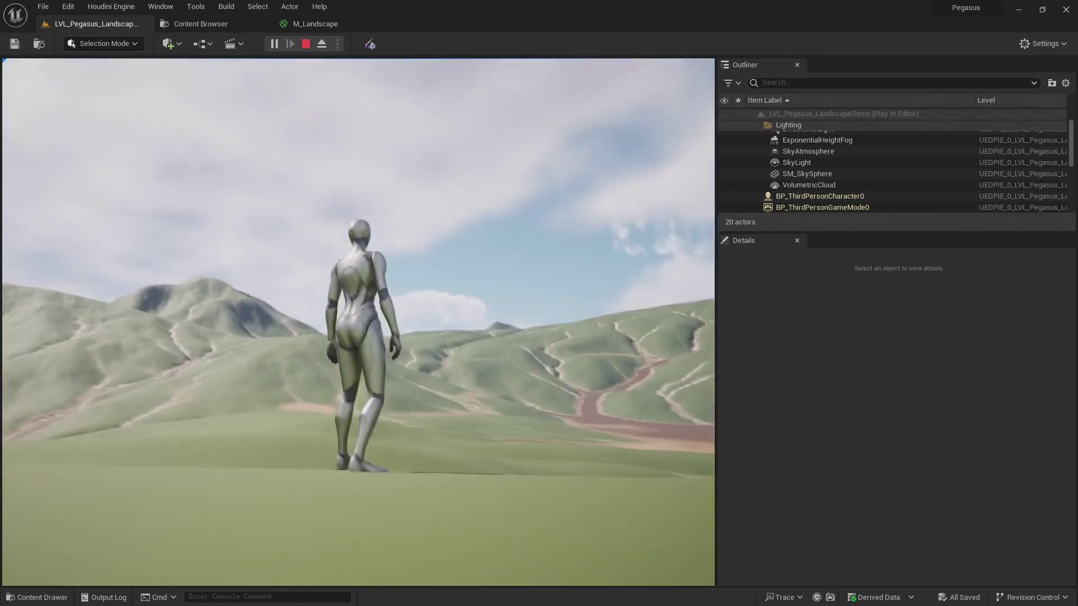
key(Escape)
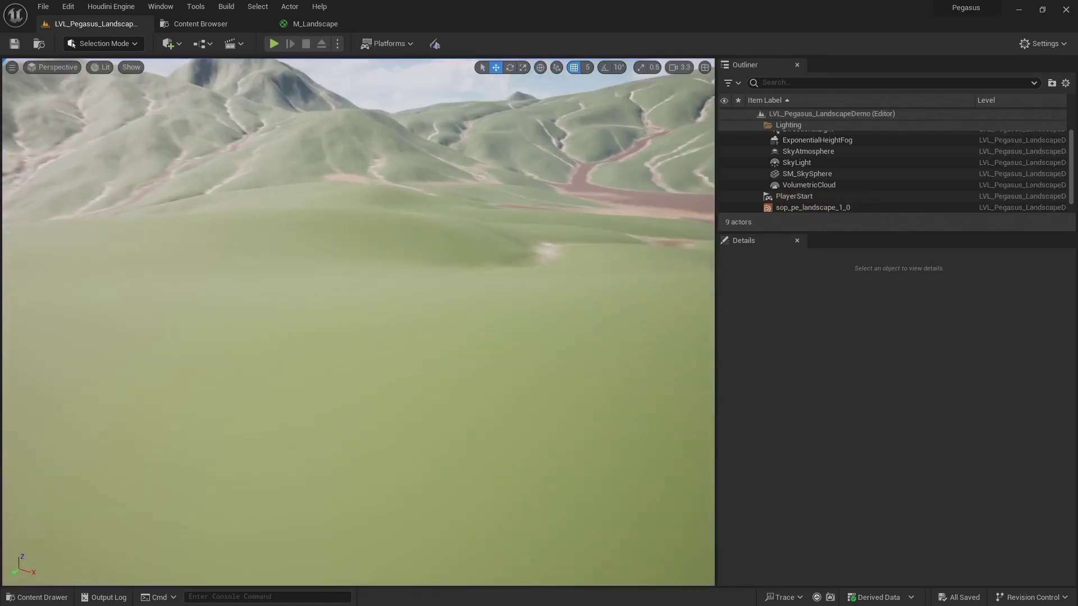
mouse_move(358, 322)
right_down()
mouse_move(358, 298)
mouse_move(320, 253)
mouse_move(263, 314)
mouse_move(241, 382)
mouse_move(365, 320)
mouse_move(343, 322)
mouse_move(331, 309)
mouse_move(371, 321)
right_up()
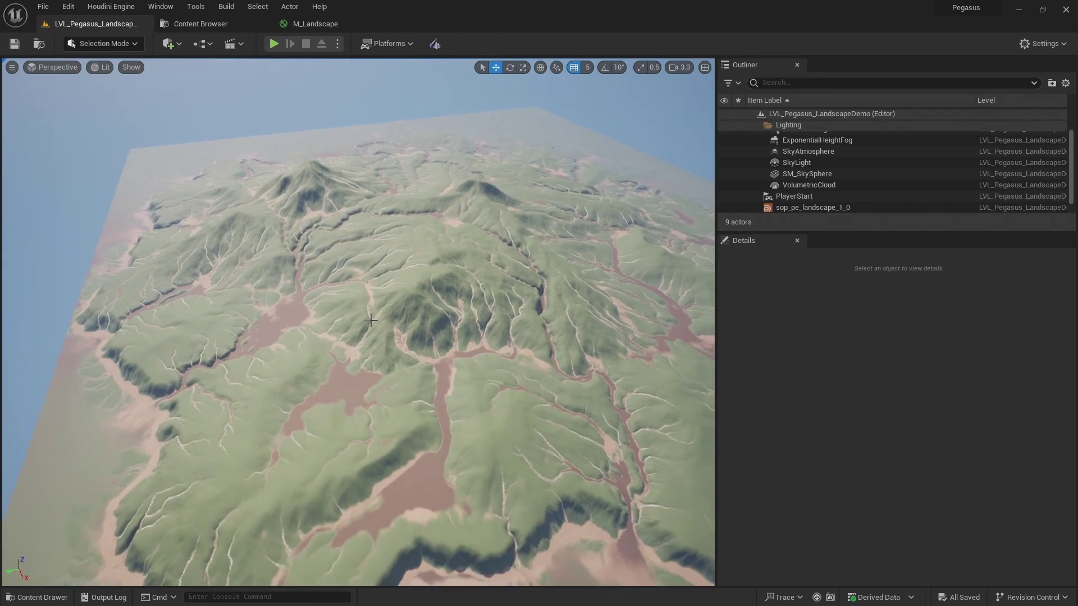